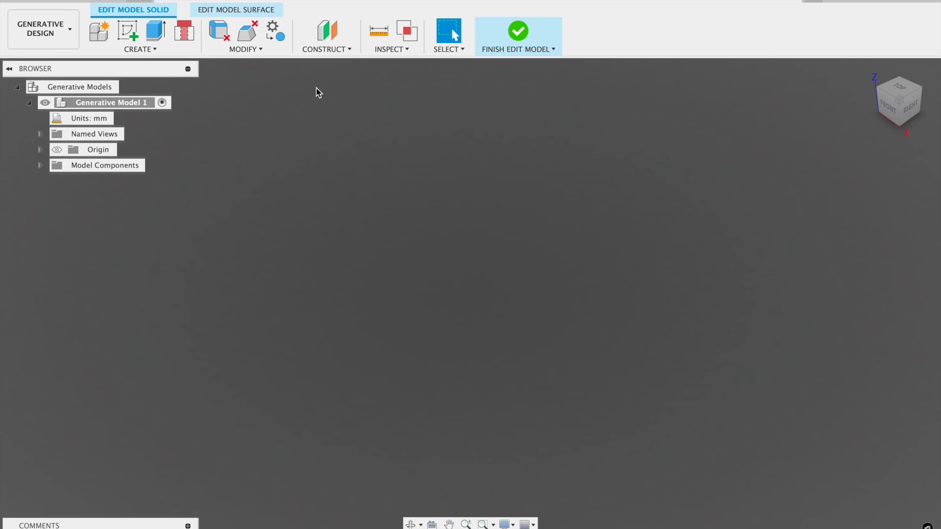
Step: Start a sketch on the front plane and draw concentric circles of 20 mm and 30 mm diameter centred on the origin
click(512, 291)
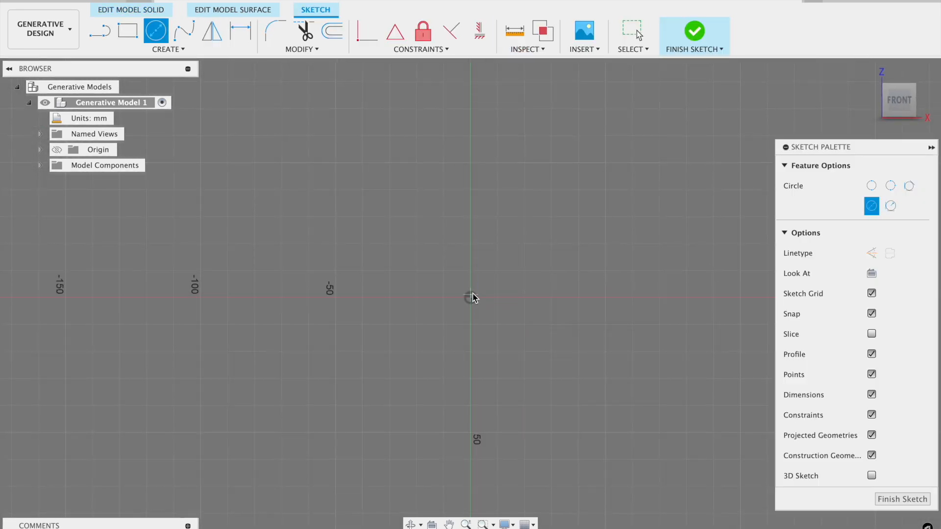
click(471, 298)
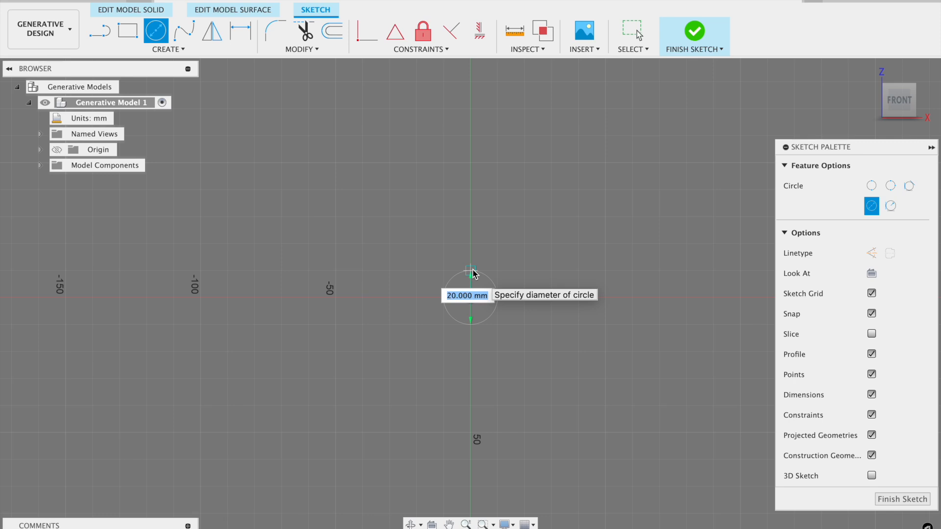
click(473, 274)
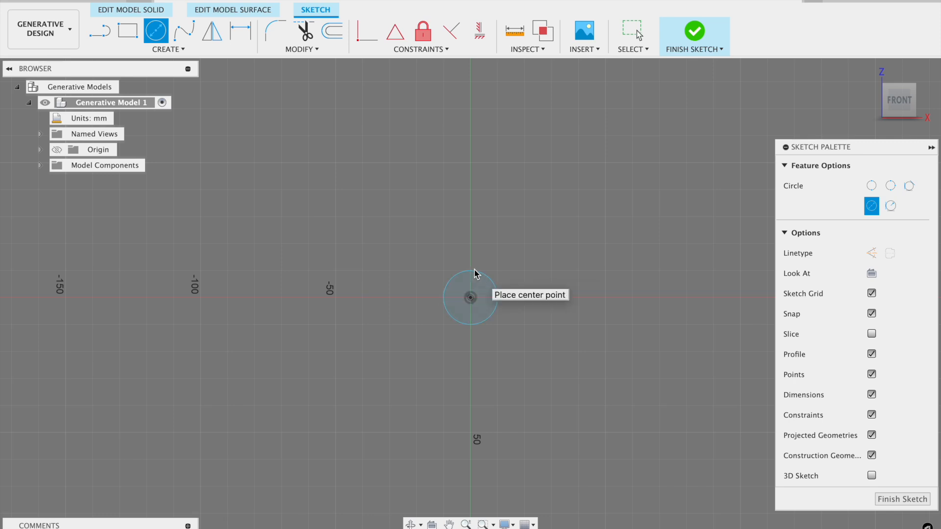
click(471, 298)
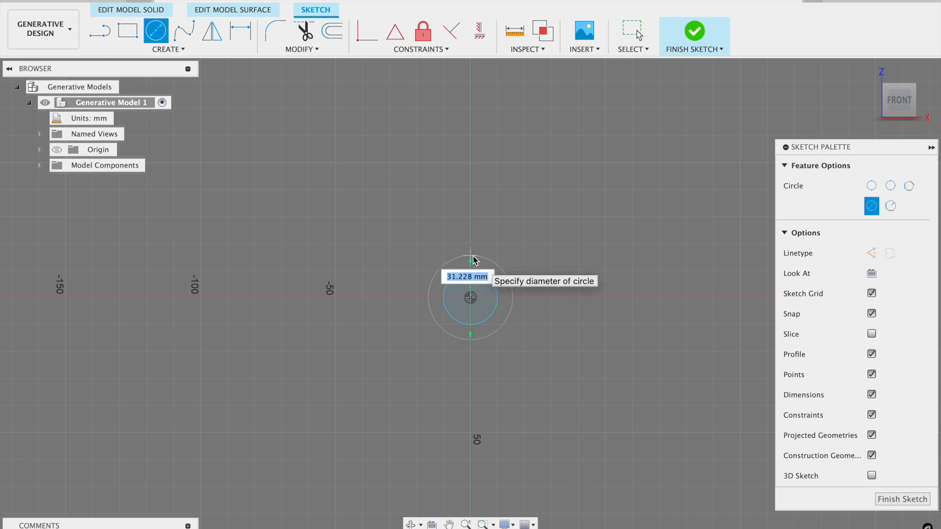
text(30)
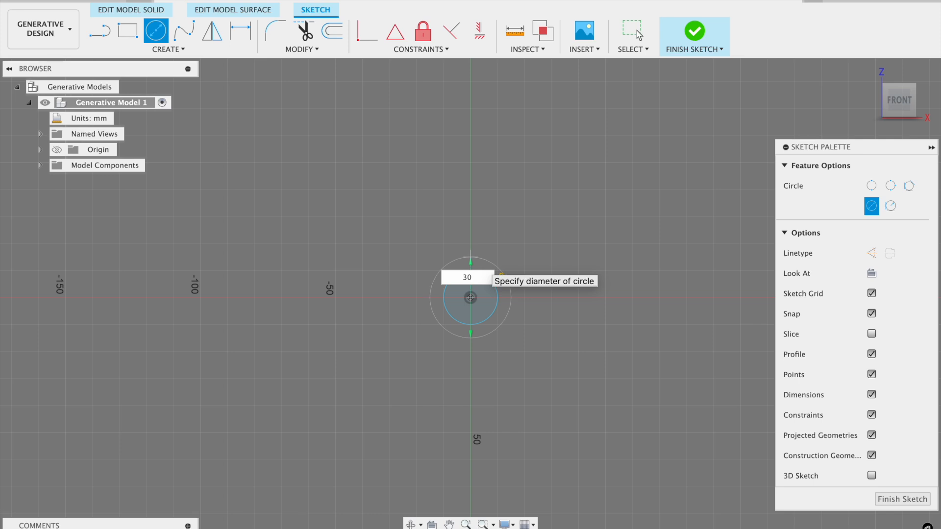
key(Return)
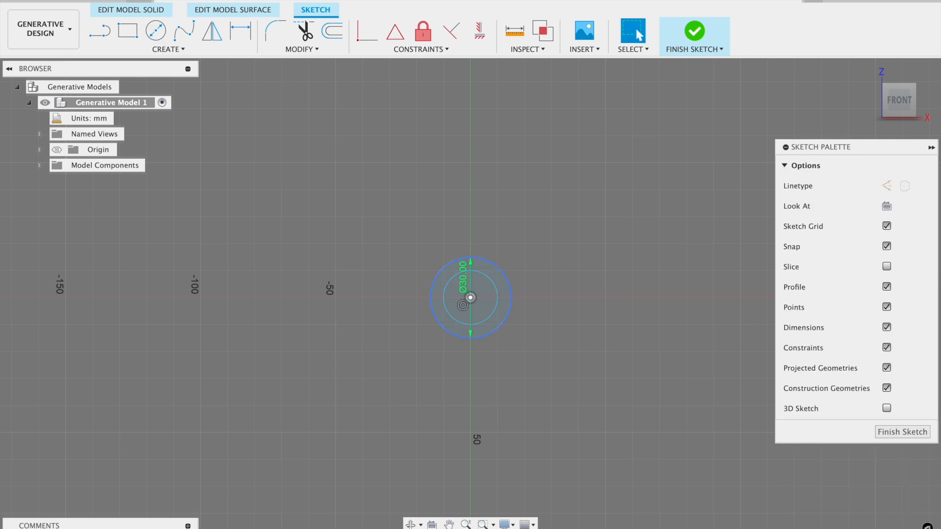
Step: Draw two horizontal 15 mm lines from the circles' centre to the left and right edges of the outer circle
key(l)
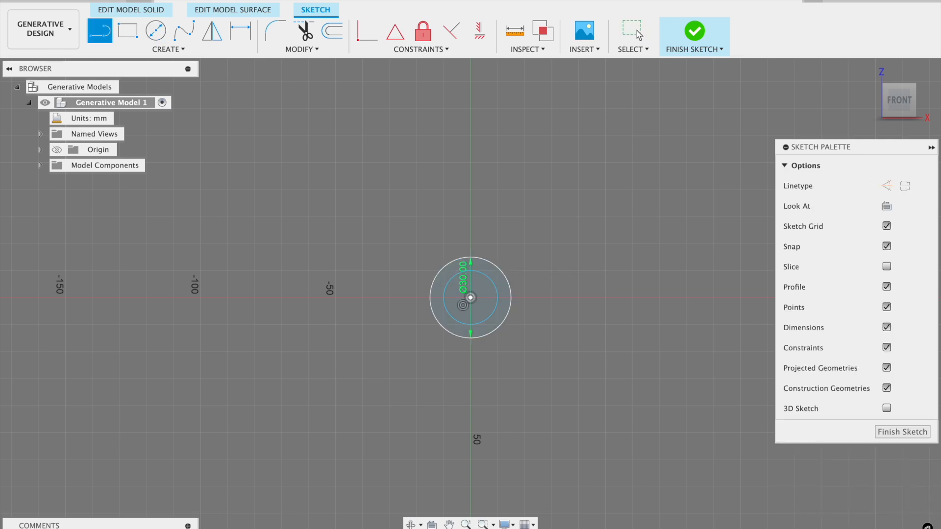
click(470, 298)
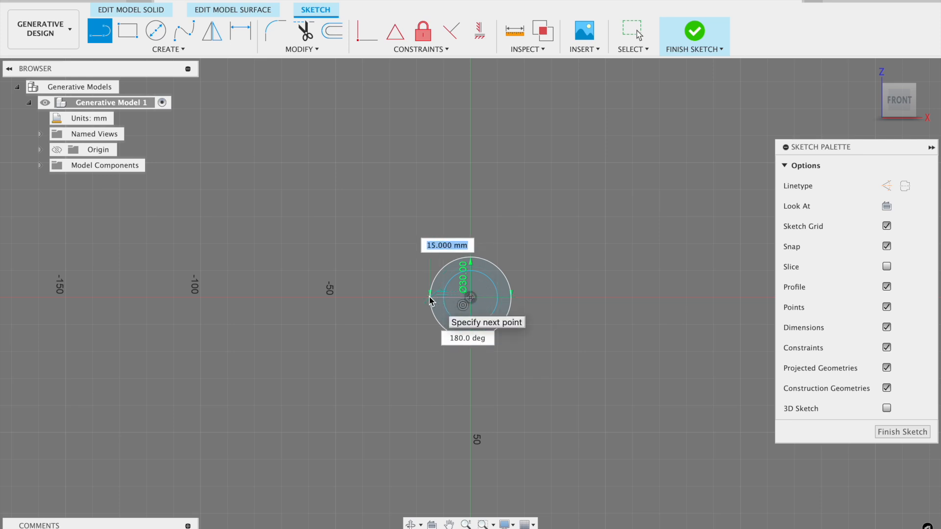
double_click(429, 298)
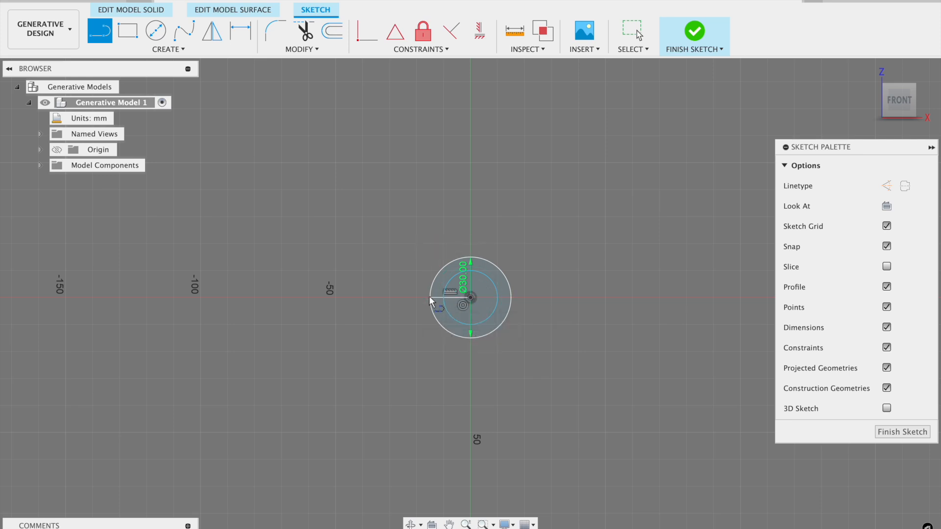
click(471, 298)
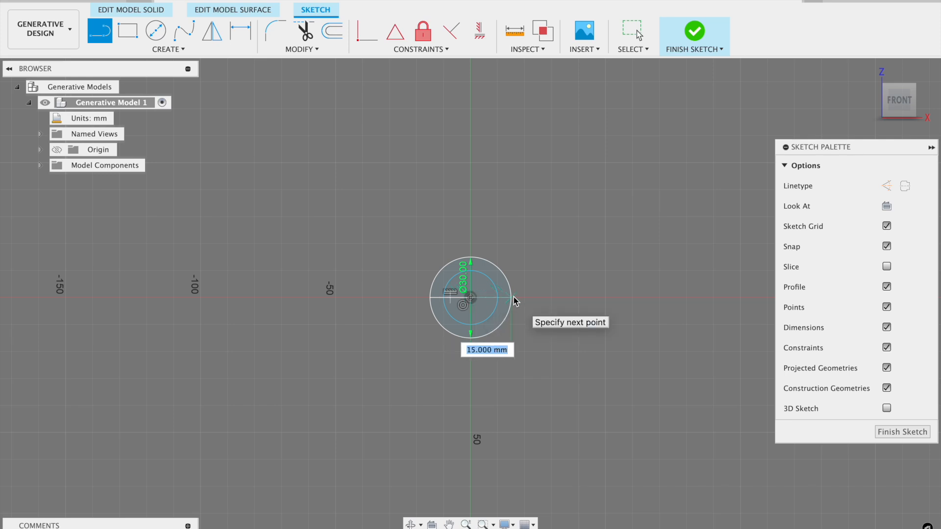
double_click(511, 298)
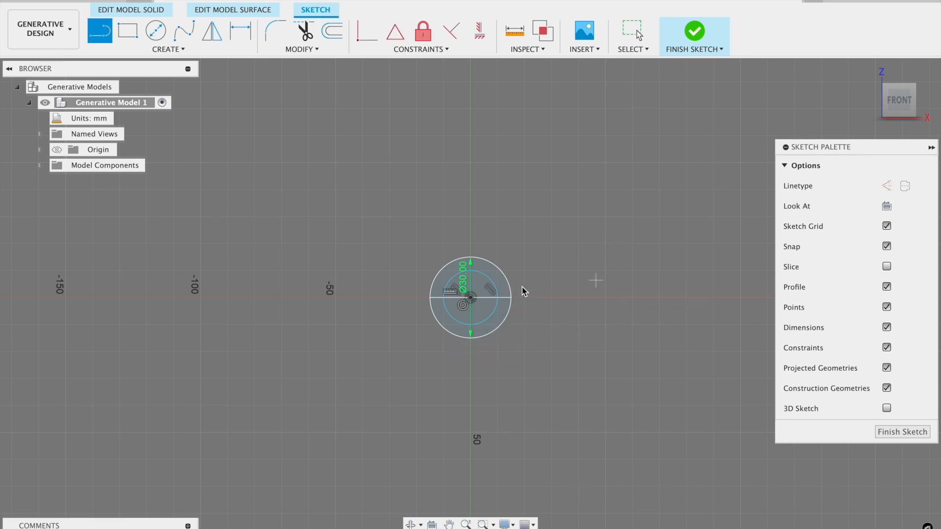
Step: Draw a 25 mm horizontal line outward to the right from the inner circle's right quadrant point
click(498, 298)
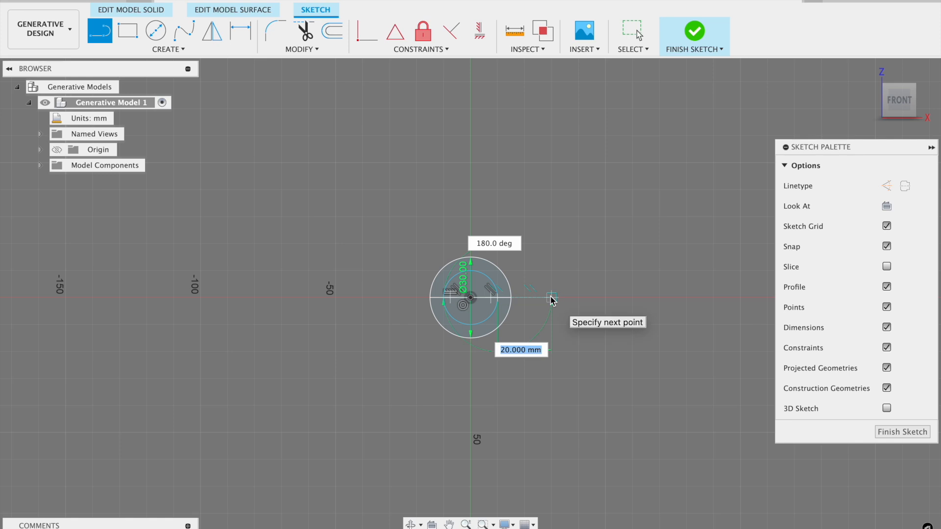
text(25)
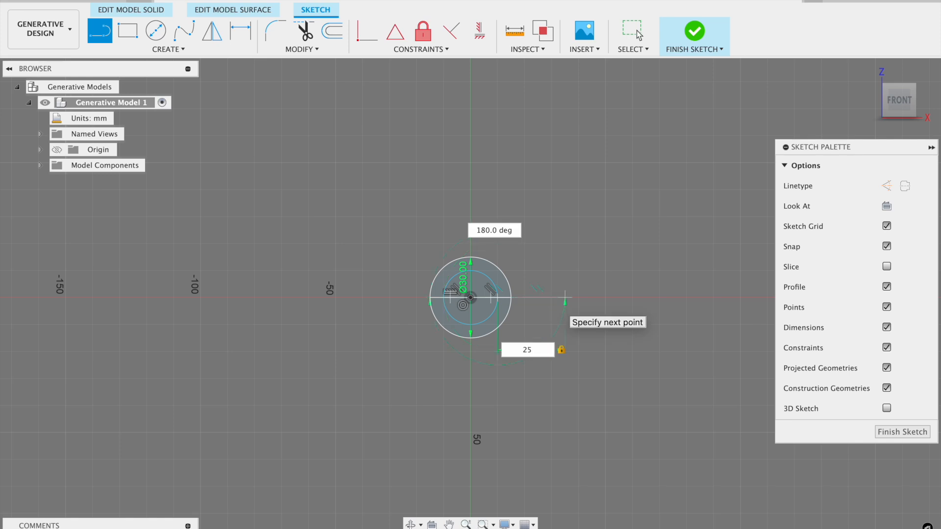
key(Return)
key(Escape)
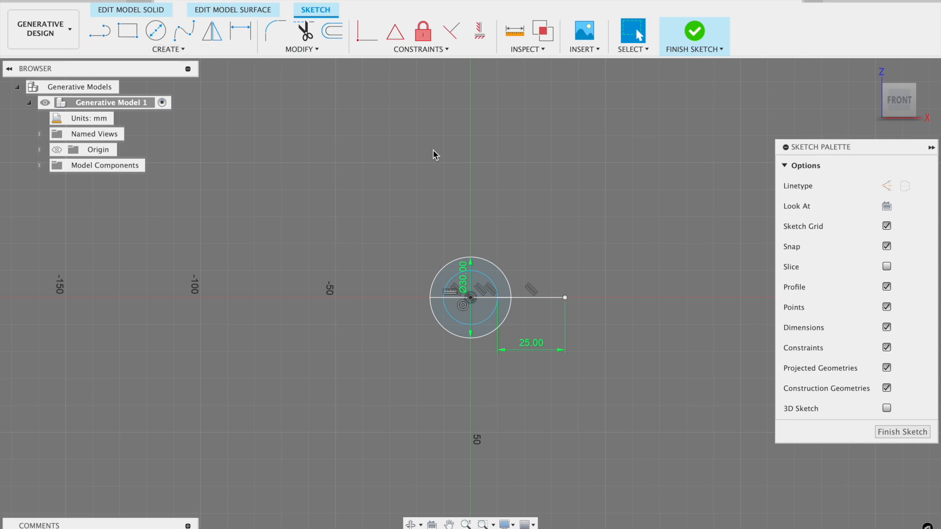
Step: Draw a 100 mm vertical line upward from the right end of the 25 mm line
key(l)
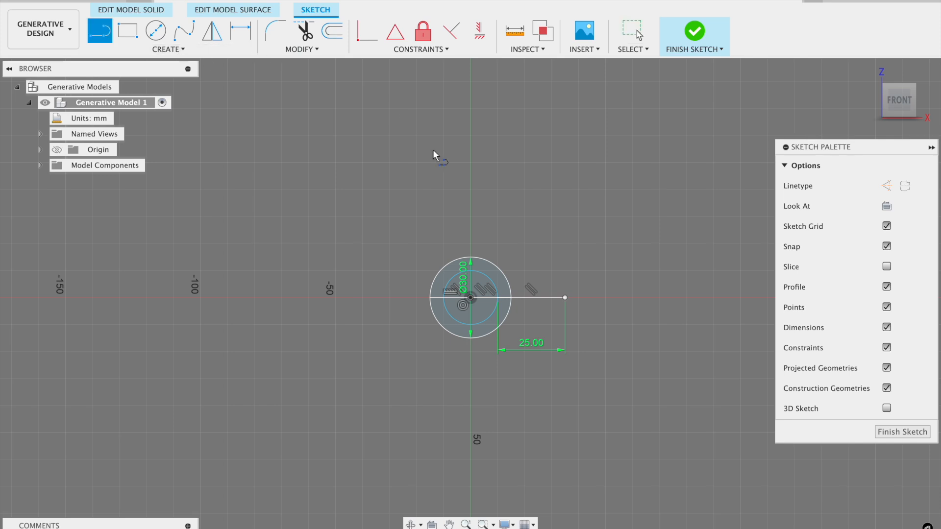
click(565, 298)
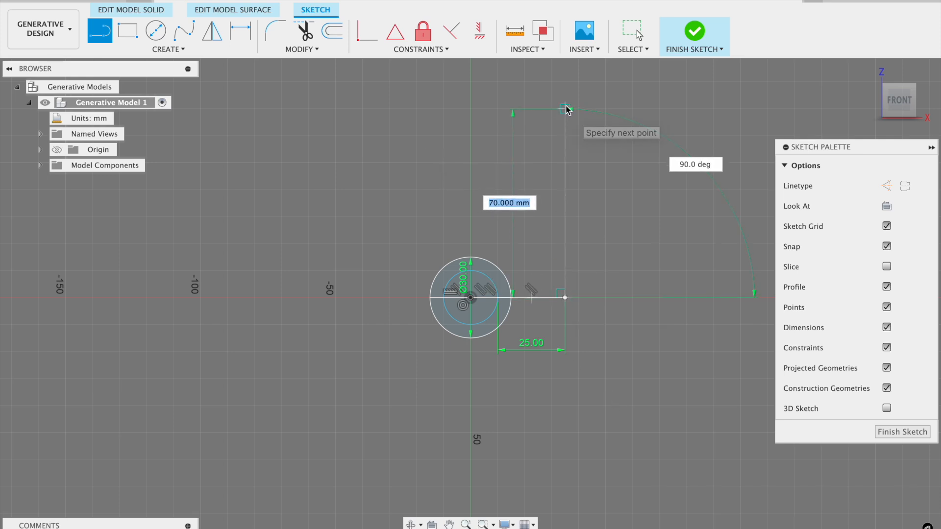
text(100)
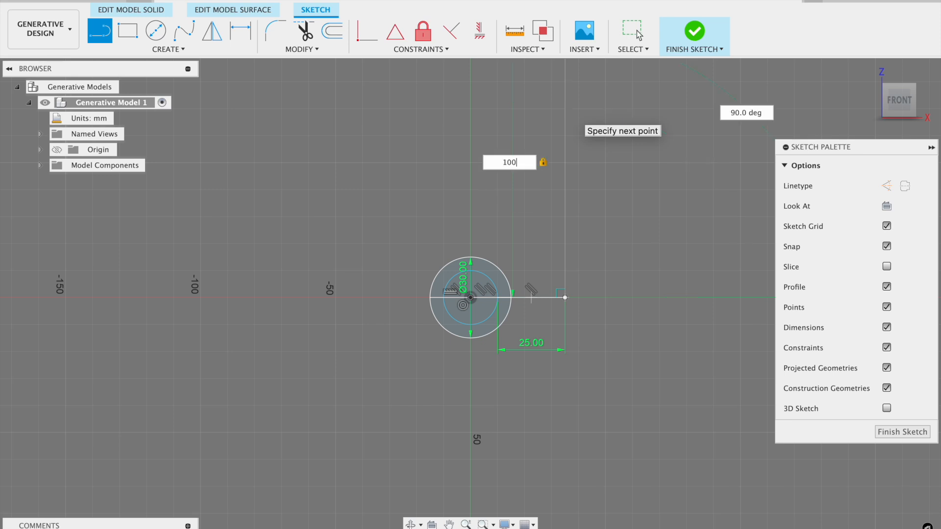
key(Return)
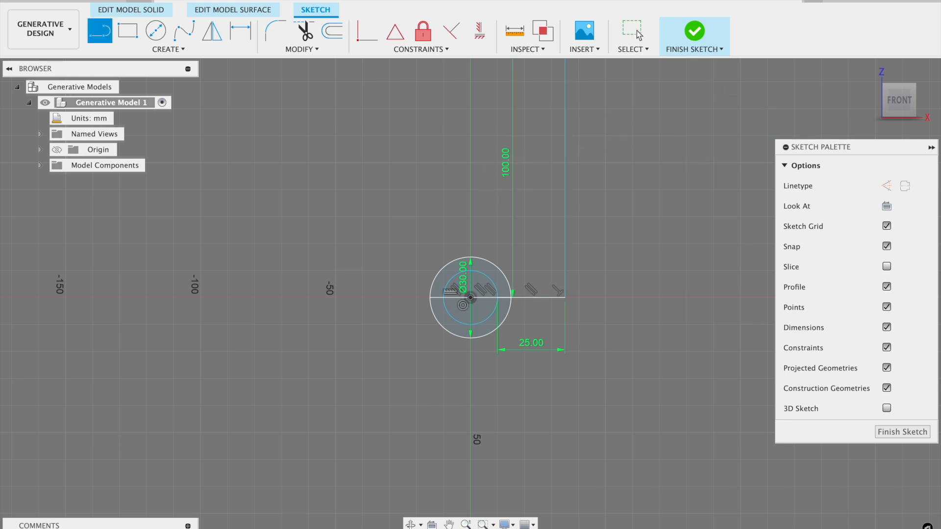
Step: Draw a rectangle 200 mm high and 5 mm wide, down and rightward from the vertical line's upper end, and finish the sketch
scroll(571, 228, up, 3)
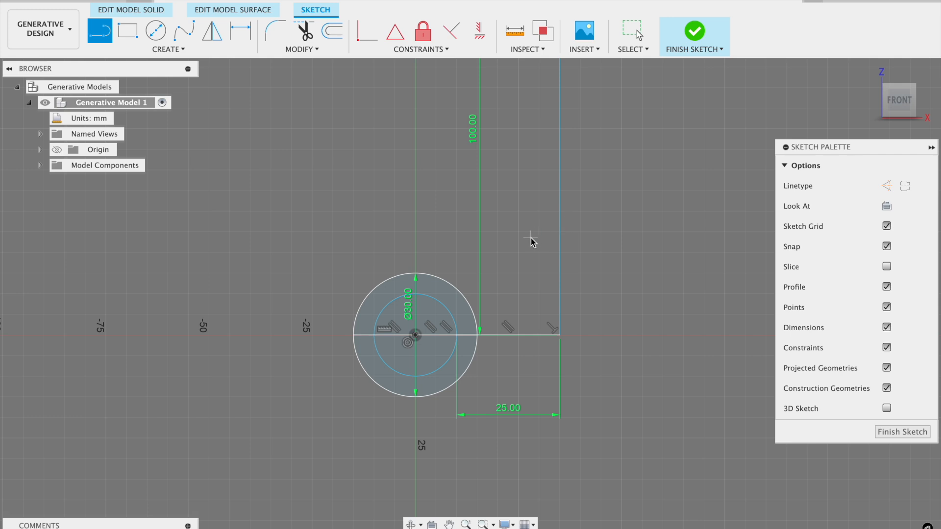
scroll(532, 242, down, 3)
key(r)
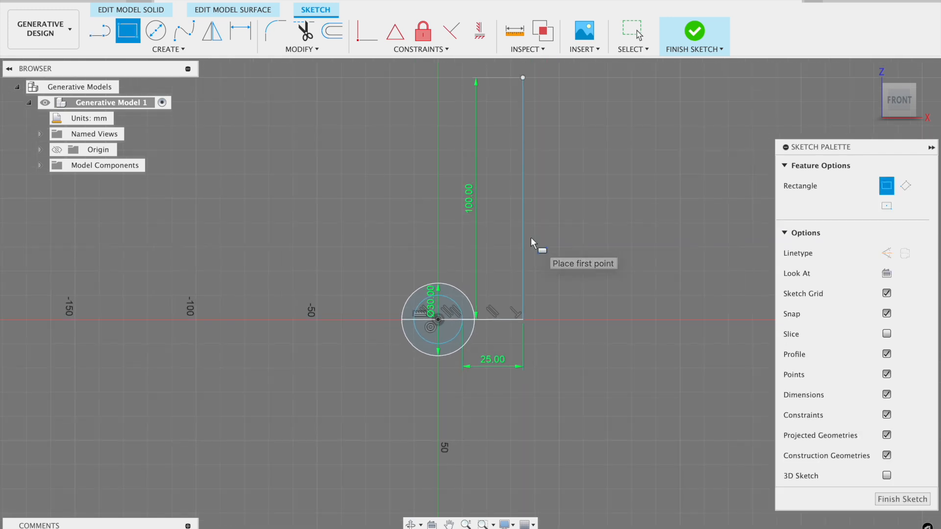
click(523, 78)
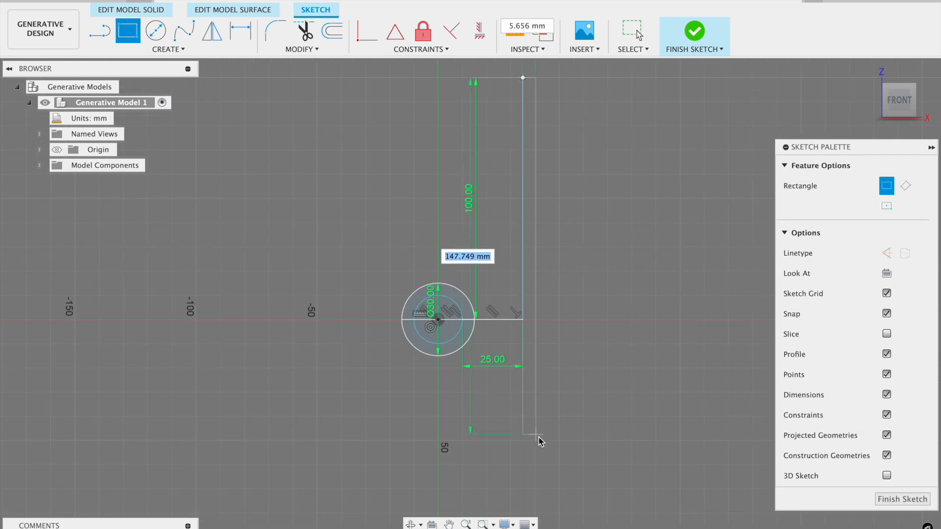
text(200)
key(Tab)
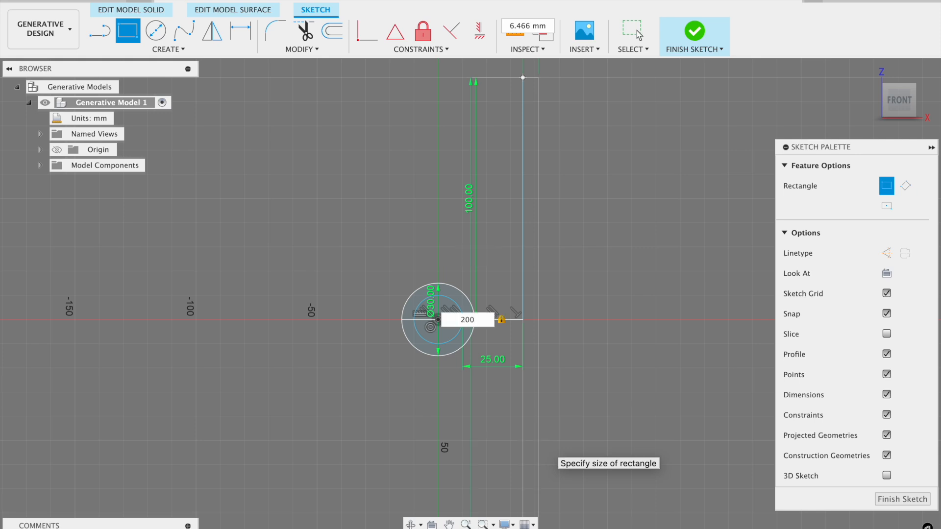
key(Tab)
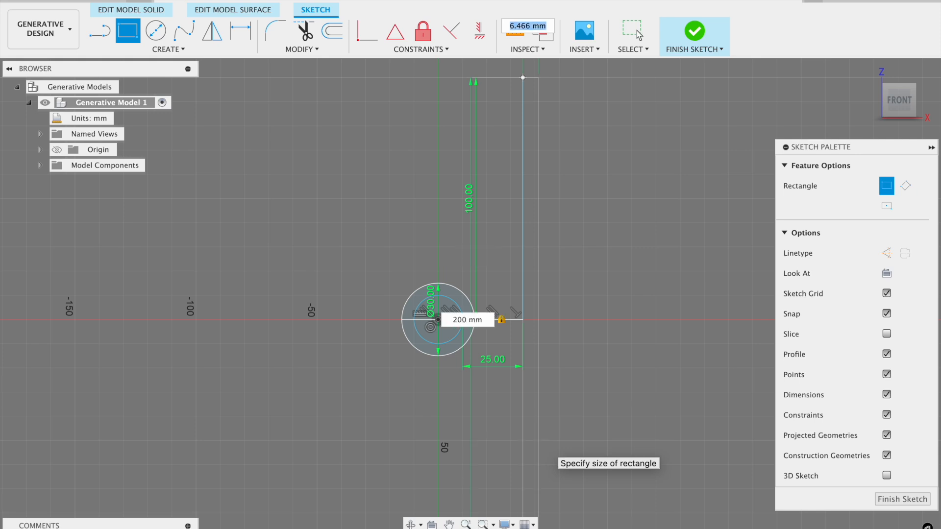
text(5)
key(Return)
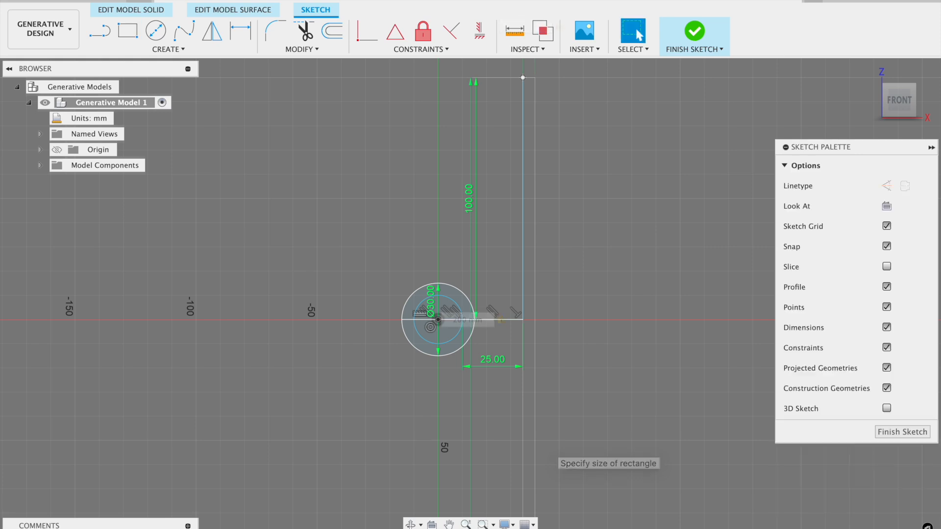
scroll(560, 365, down, 3)
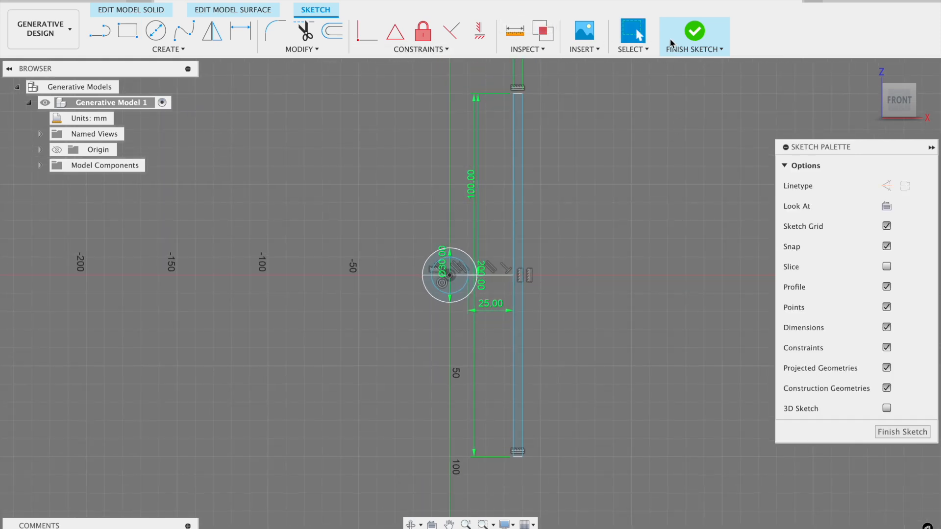
click(694, 30)
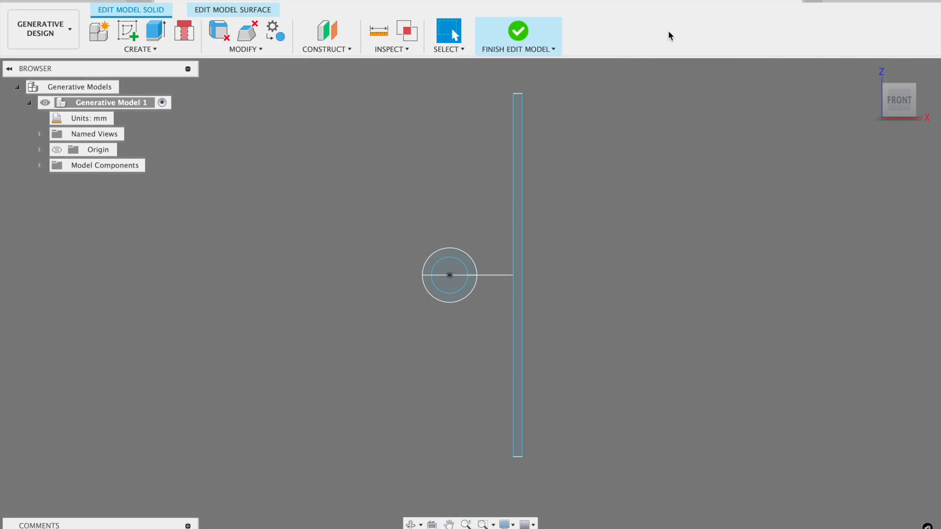
key(e)
click(451, 271)
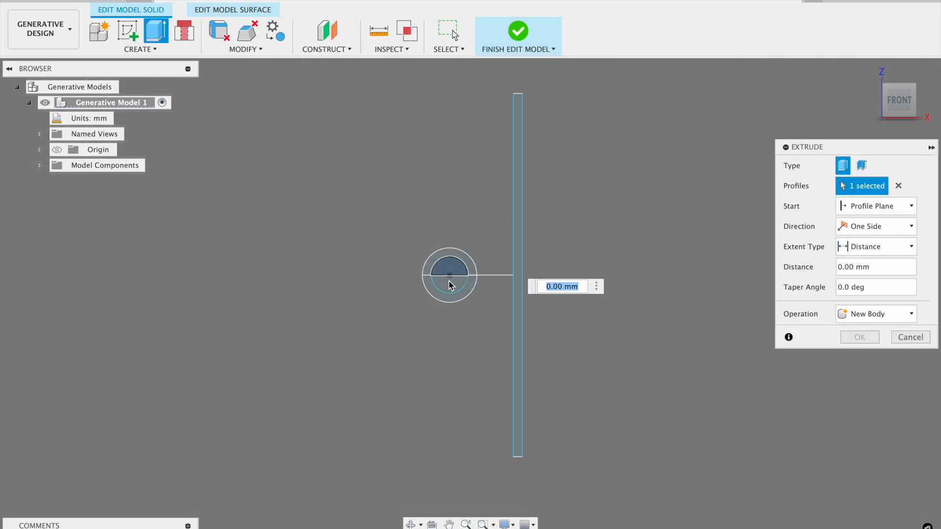
click(450, 284)
drag(905, 104, 861, 113)
click(886, 226)
click(863, 255)
click(877, 206)
click(877, 216)
click(911, 226)
click(859, 275)
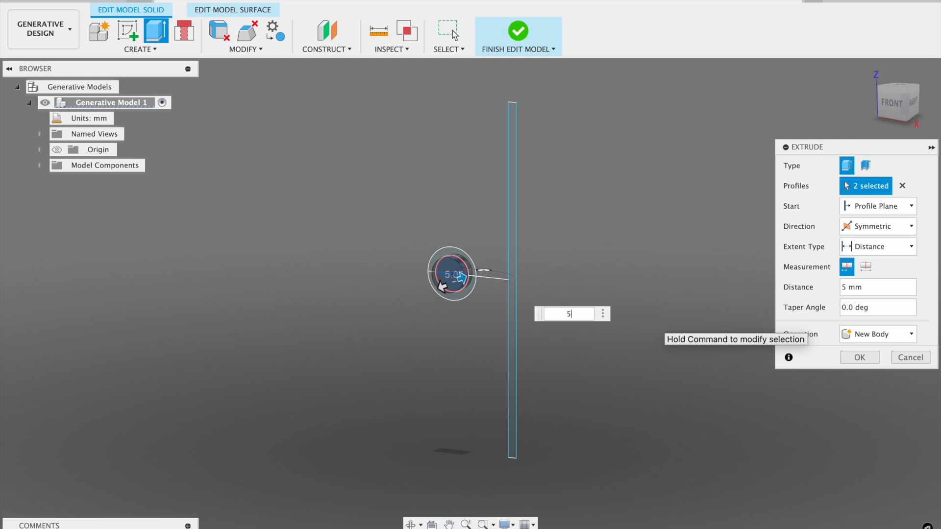
click(918, 363)
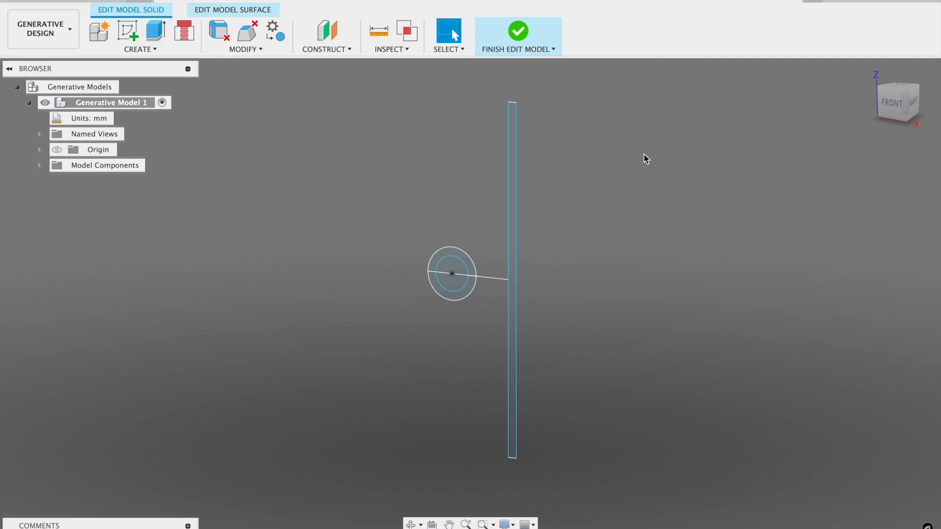
Step: Reopen the sketch and draw a vertical line about 50 mm long upward from the inner circle's right quadrant point
click(112, 5)
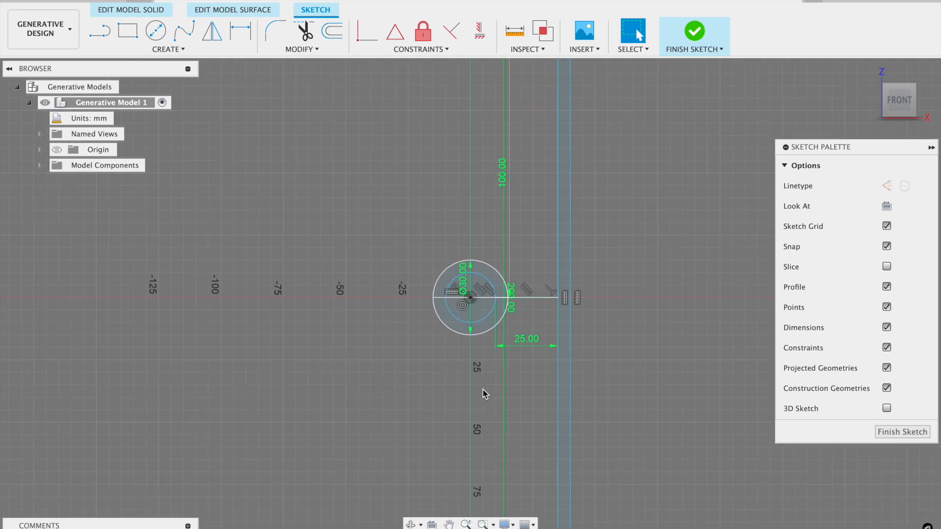
key(l)
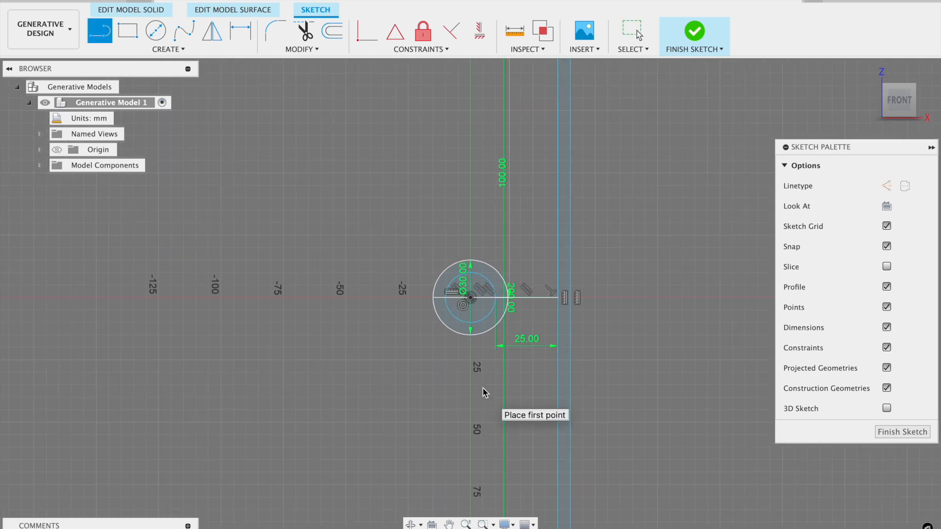
click(500, 302)
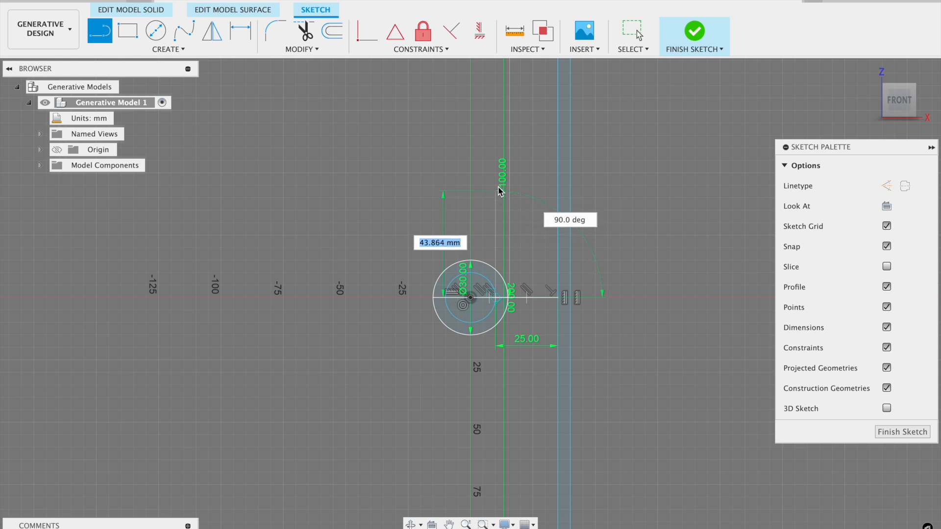
click(496, 173)
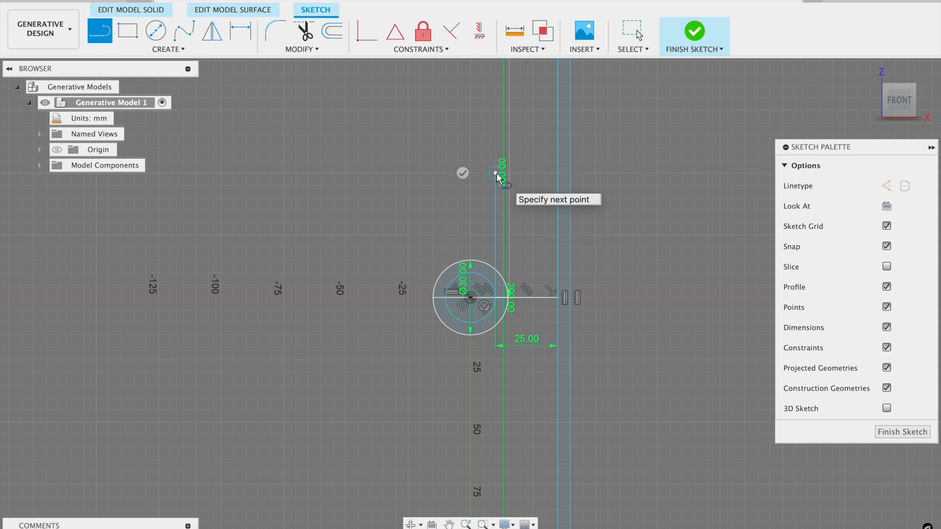
right_click(474, 164)
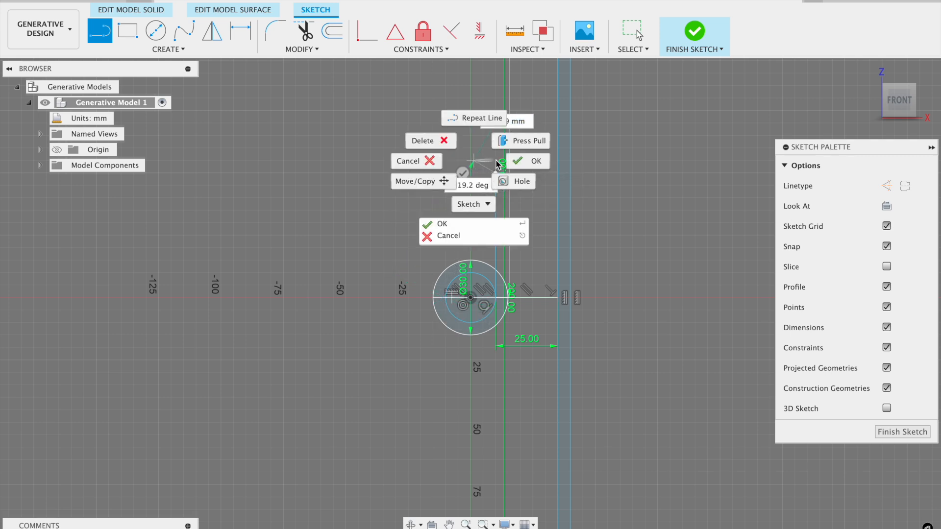
click(524, 161)
Step: Draw a line about 71 mm long at 135 degrees, up and outward from the inner circle's left quadrant point
key(l)
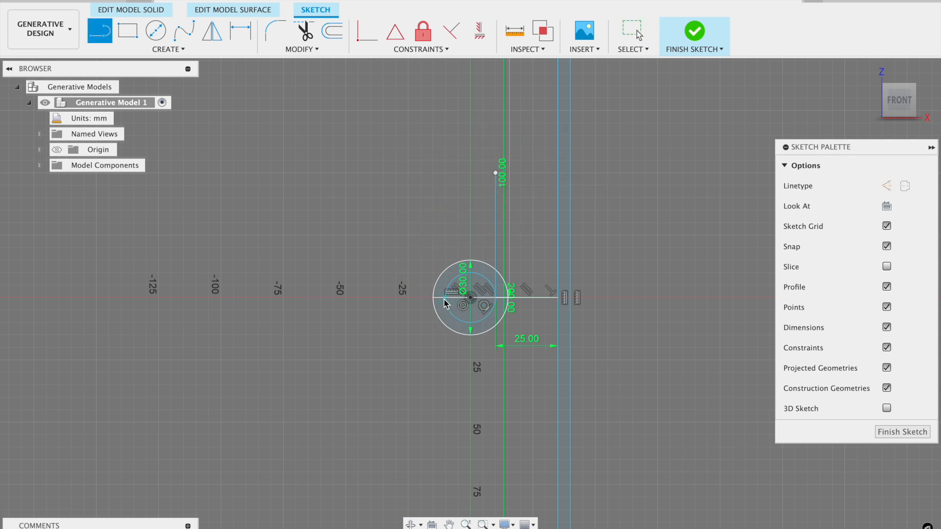
click(445, 302)
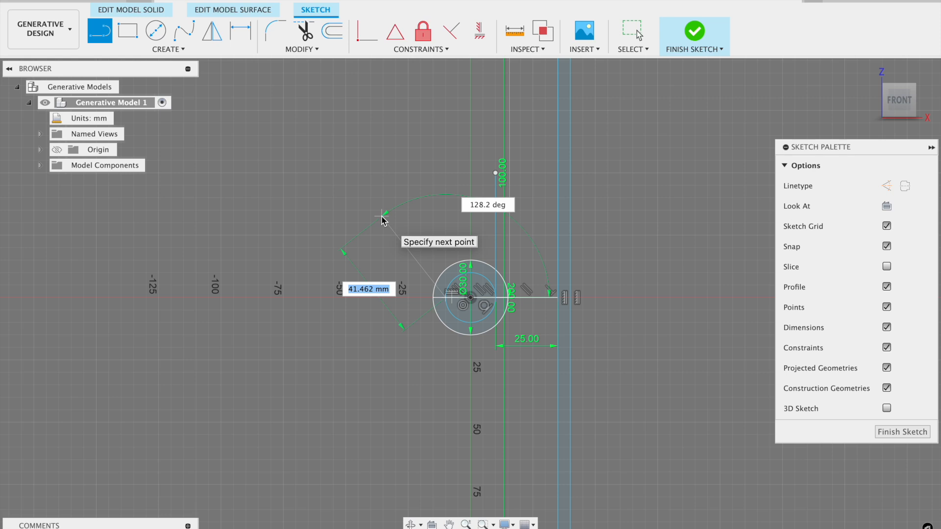
key(Tab)
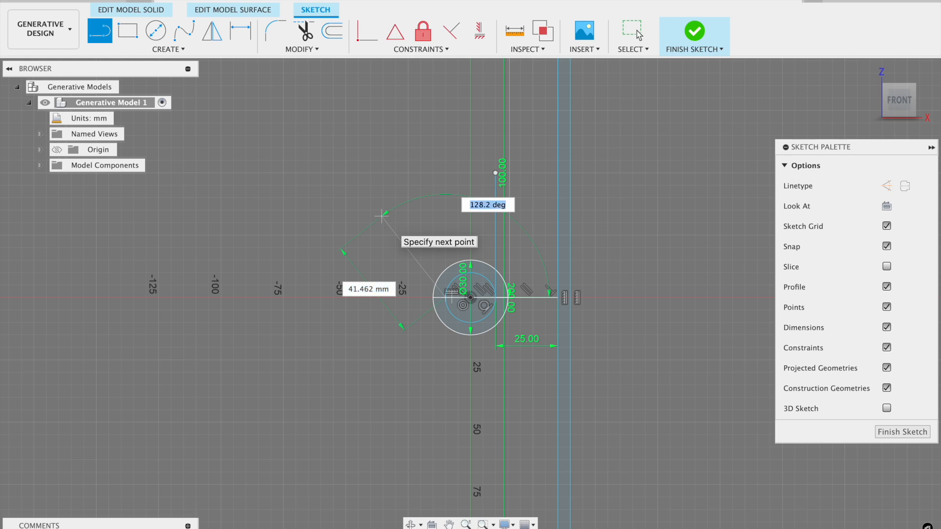
key(Tab)
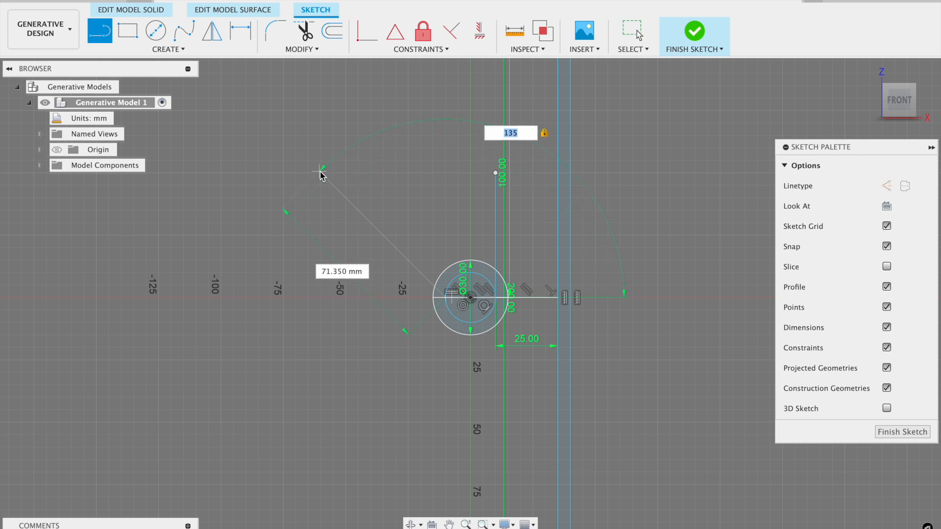
click(321, 174)
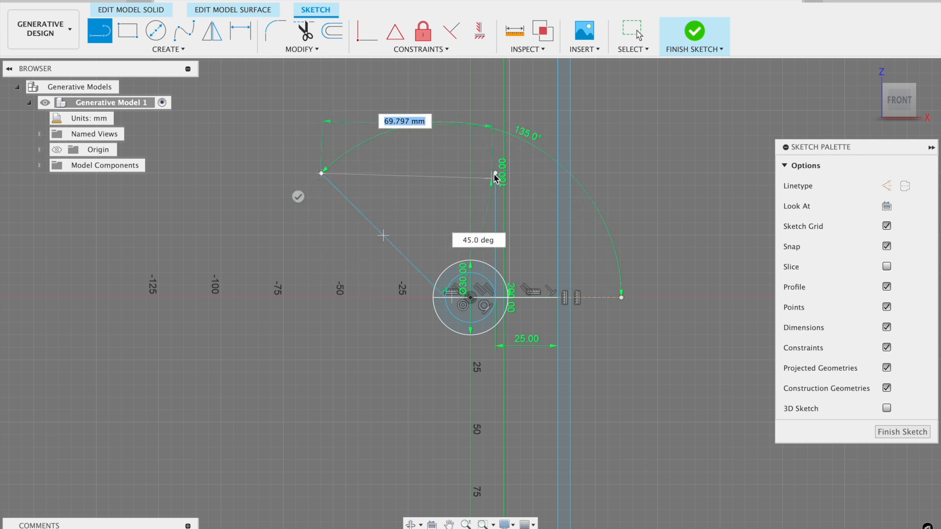
Step: Close the profile with a line from the slanted line's upper end to the 50 mm vertical line's upper end, and finish the sketch
click(494, 174)
click(694, 31)
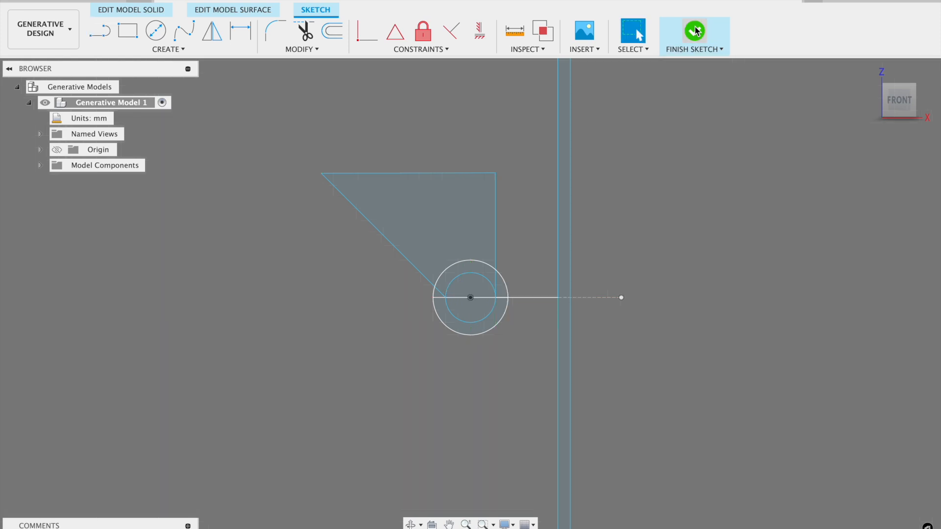
drag(879, 100, 828, 117)
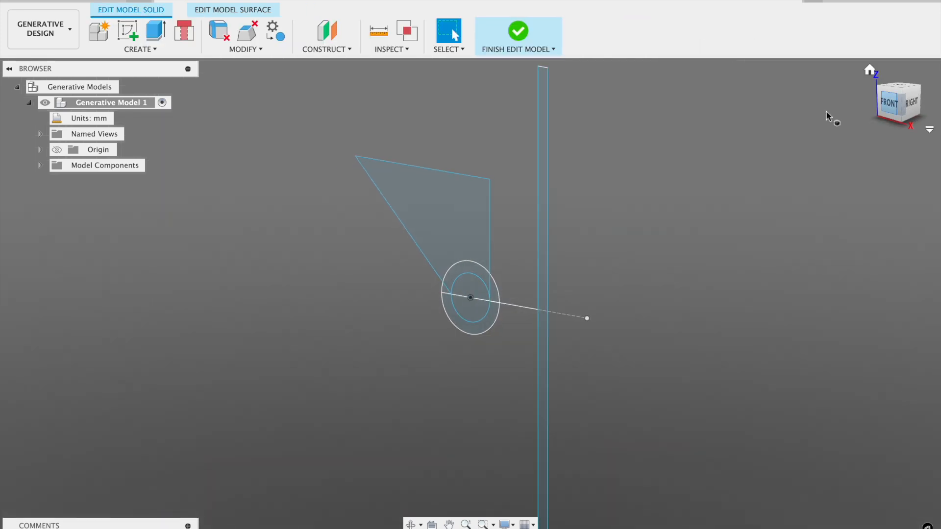
click(523, 30)
click(84, 2)
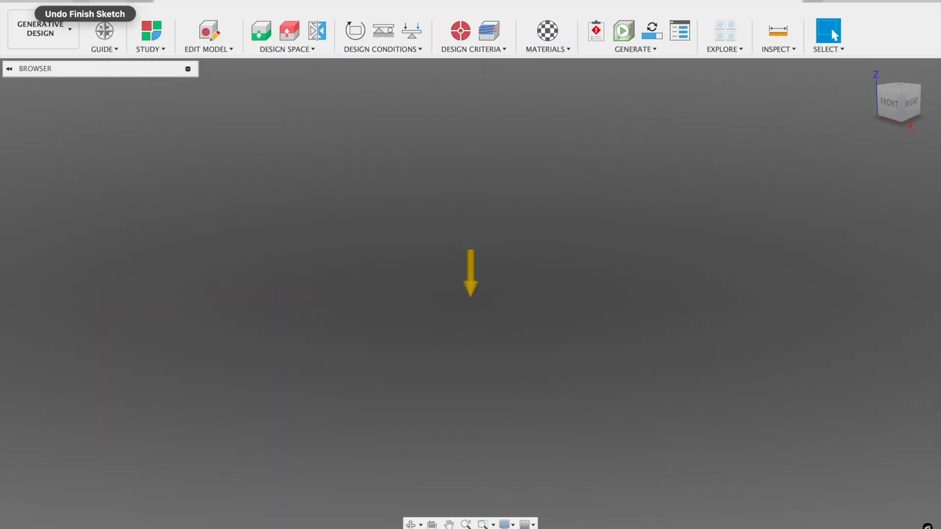
Step: Extrude the wedge-shaped profiles together with the whole inner circle 10 mm symmetrically as a new body
key(e)
click(471, 256)
click(470, 272)
click(467, 283)
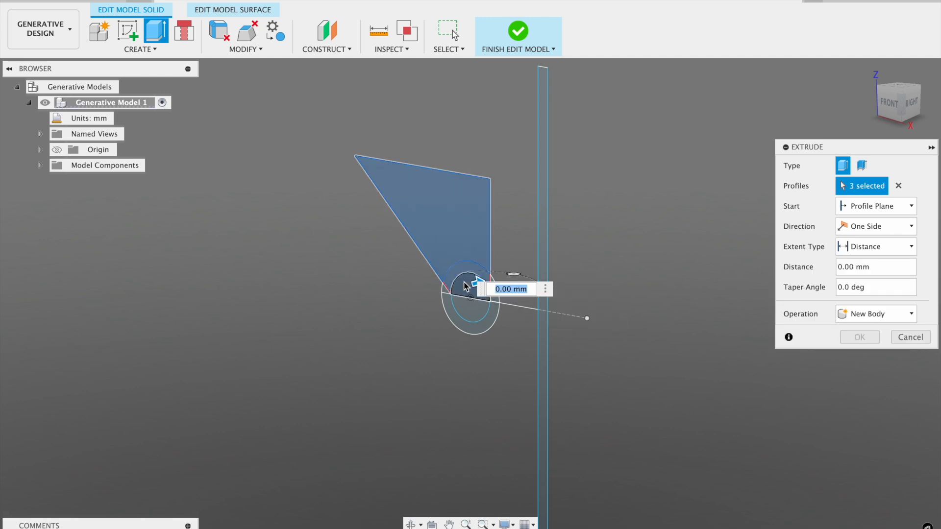
text(10)
click(874, 226)
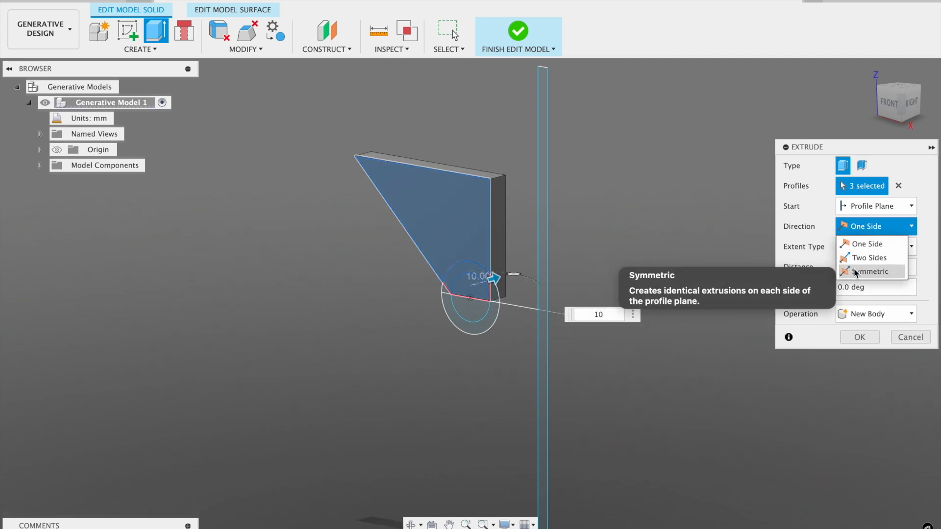
click(860, 260)
click(484, 308)
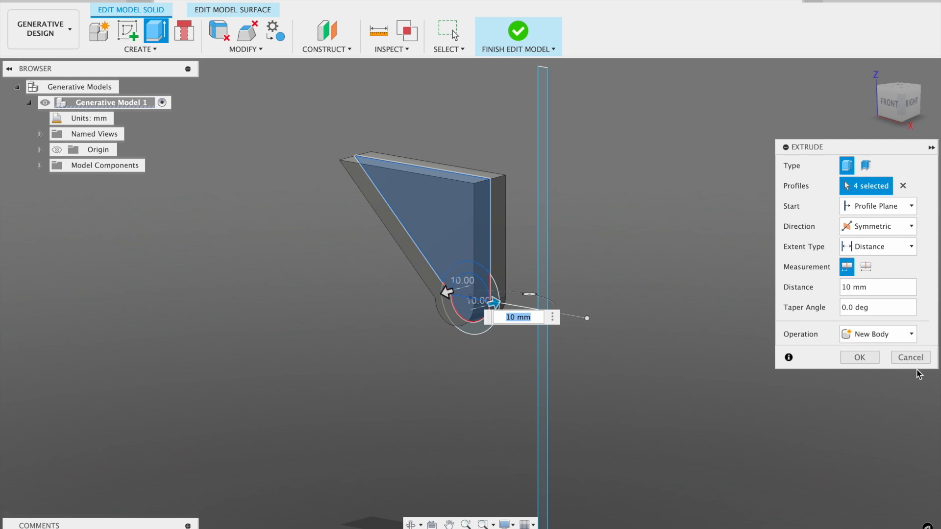
click(860, 357)
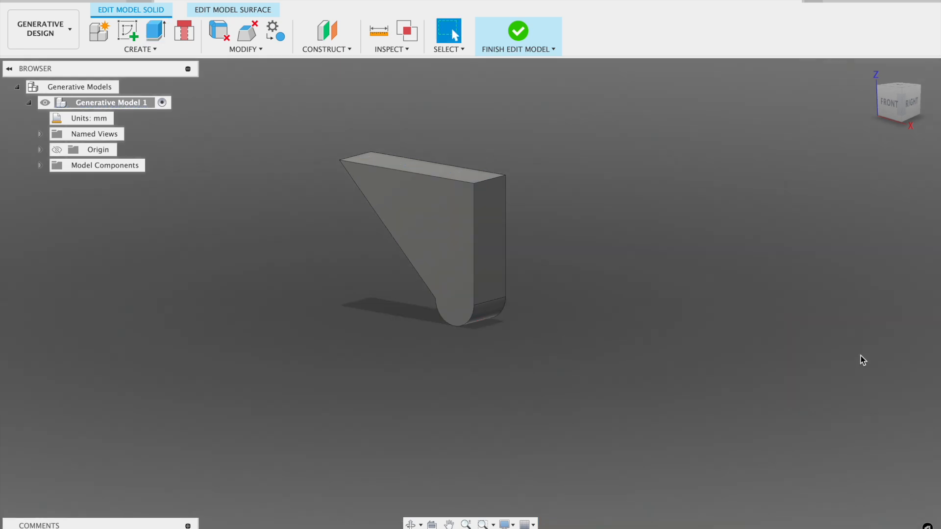
Step: Make Sketch1 visible again
click(41, 165)
click(52, 197)
click(80, 213)
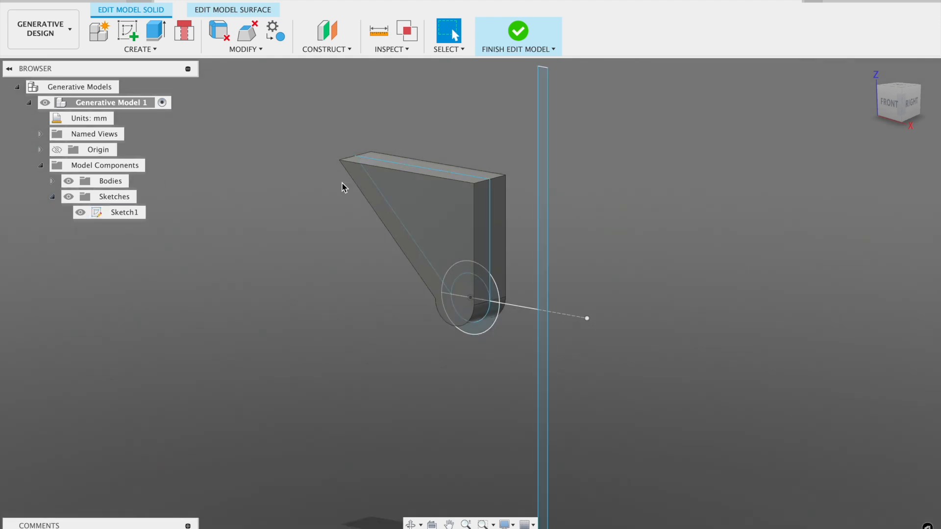
Step: Extrude the tall thin rectangle 50 mm symmetrically as a new body
click(543, 277)
text(e)
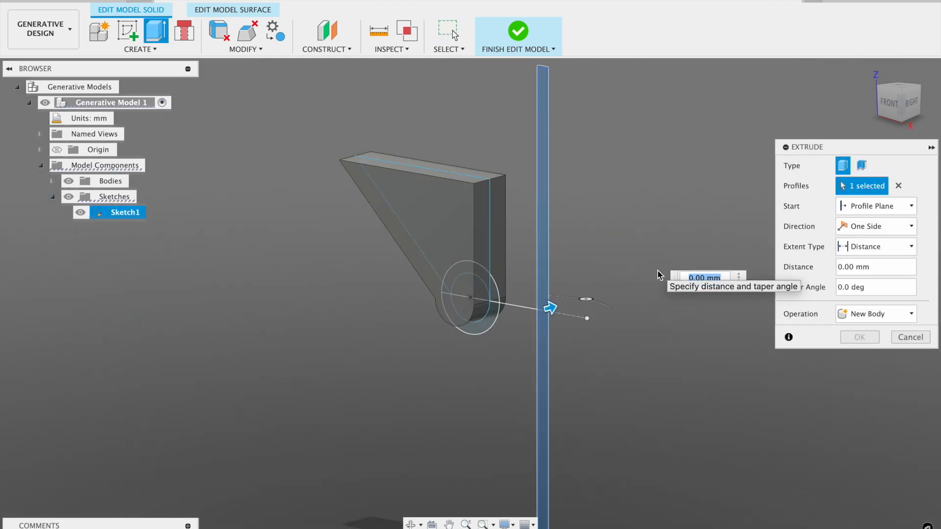
text(50)
click(872, 227)
click(861, 269)
click(859, 357)
Step: Extrude the two exposed ring profiles around the inner circle 10 mm symmetrically as a new body, and finish editing the model
drag(885, 102, 902, 91)
click(907, 99)
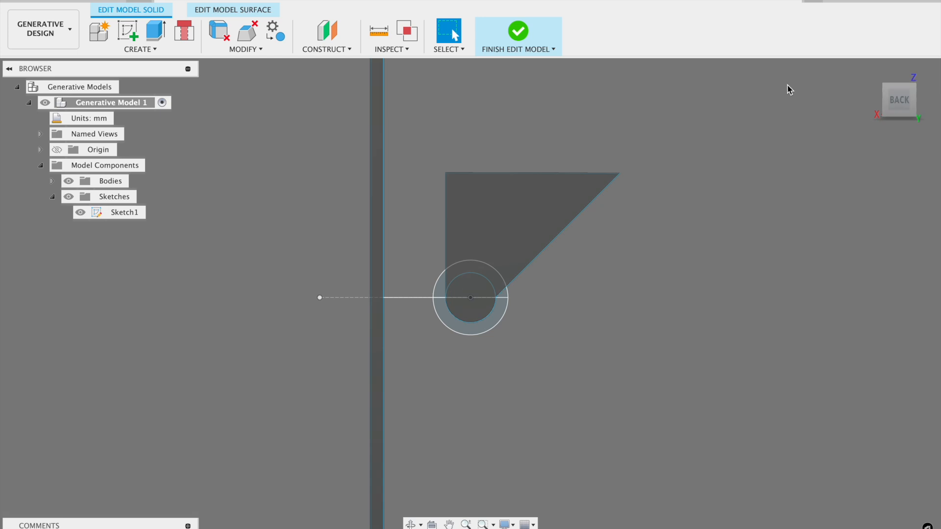
key(e)
click(501, 322)
click(438, 293)
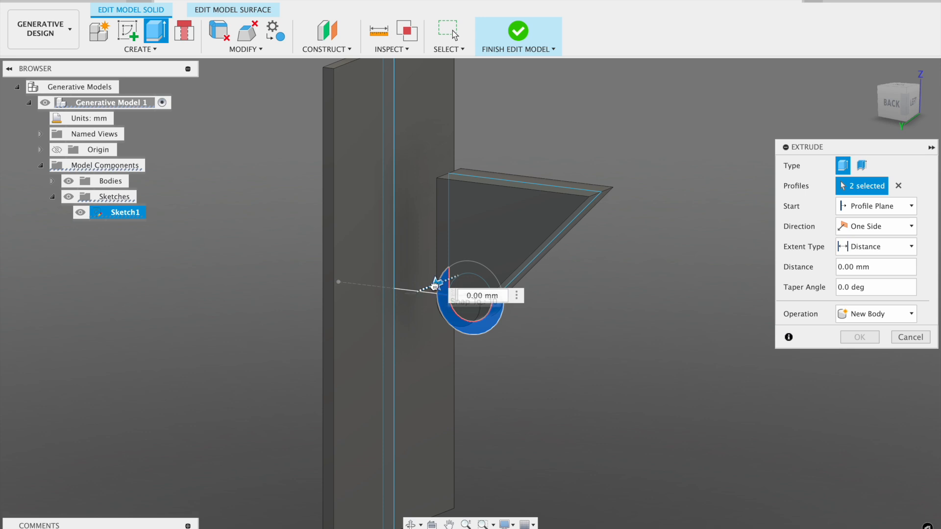
drag(436, 284, 425, 288)
click(877, 226)
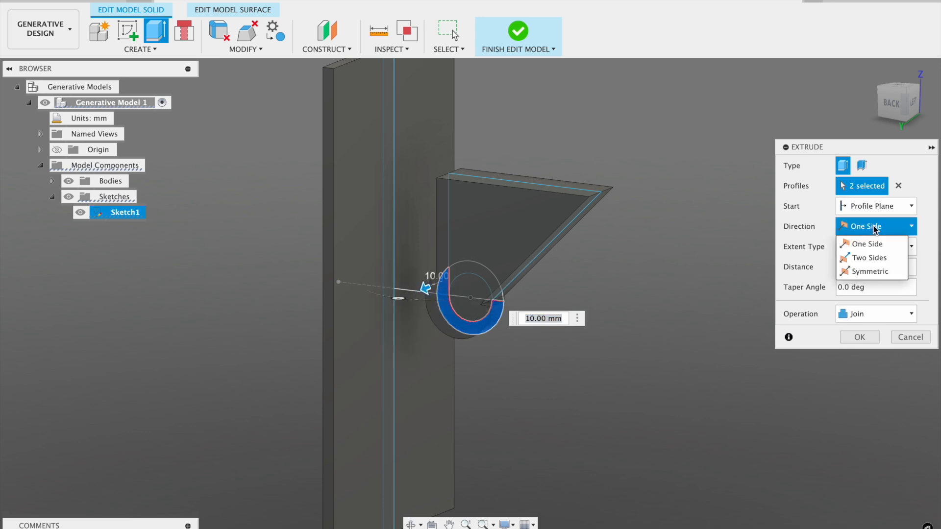
click(853, 276)
click(865, 334)
click(861, 390)
click(869, 355)
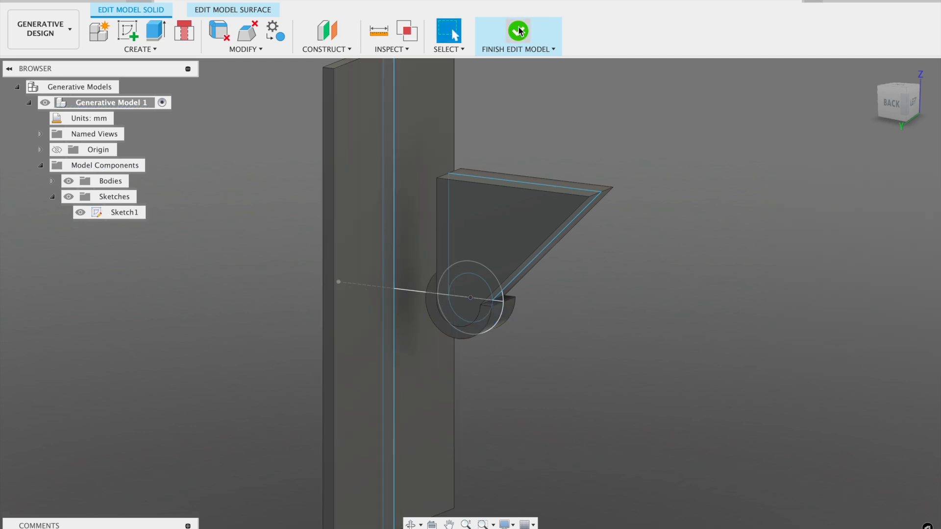
click(518, 31)
Step: Assign the curved hook body and the tall plate as preserve geometry
click(884, 109)
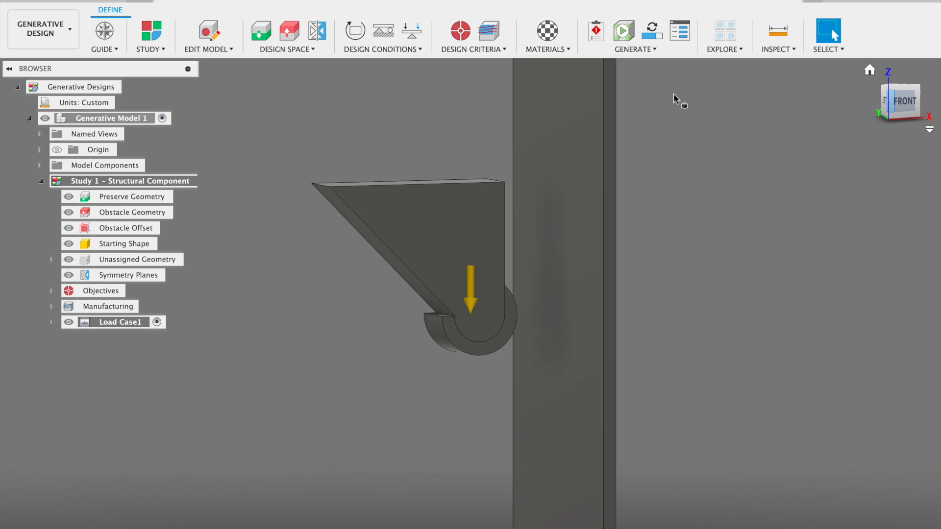
click(261, 32)
click(483, 343)
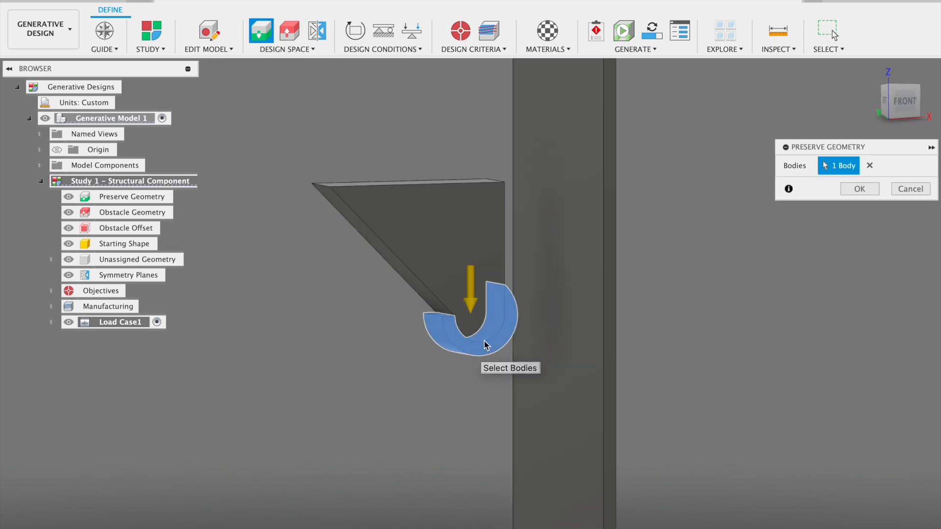
click(561, 271)
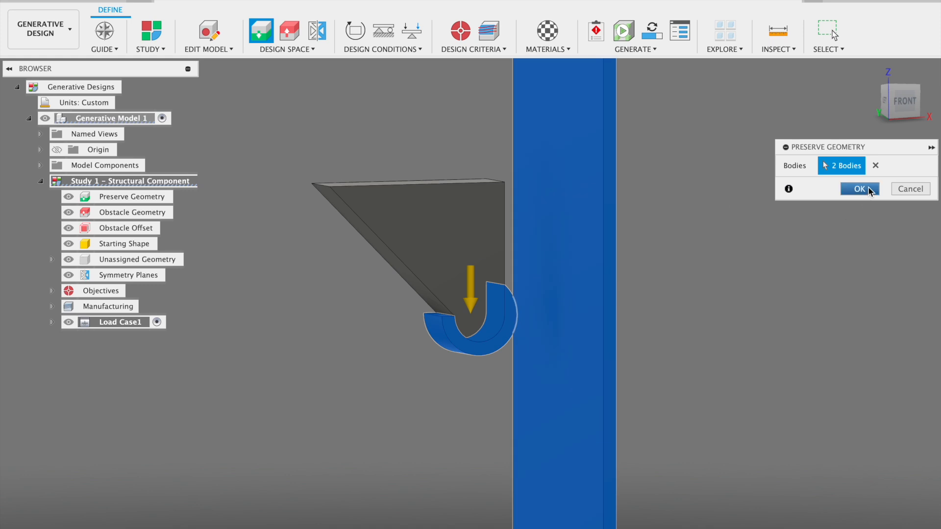
click(864, 188)
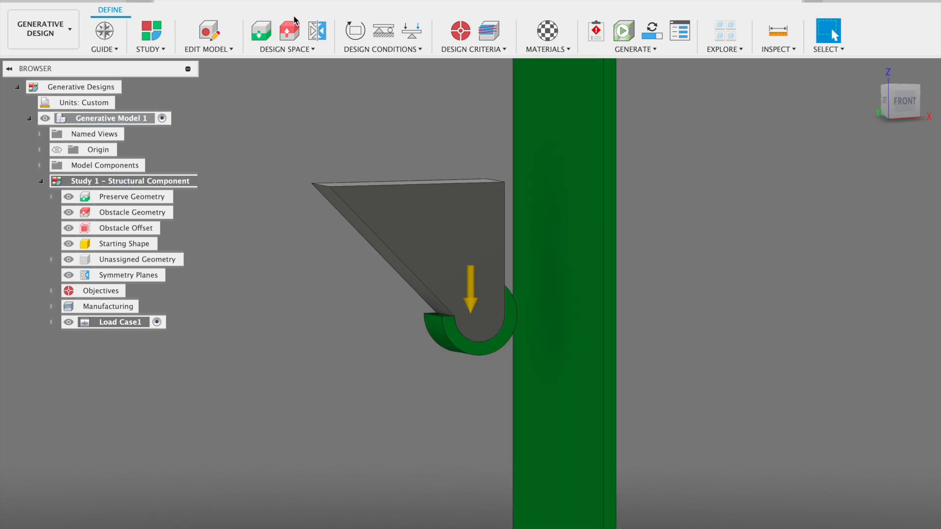
Step: Assign the wedge-shaped body above the hook as obstacle geometry
click(289, 30)
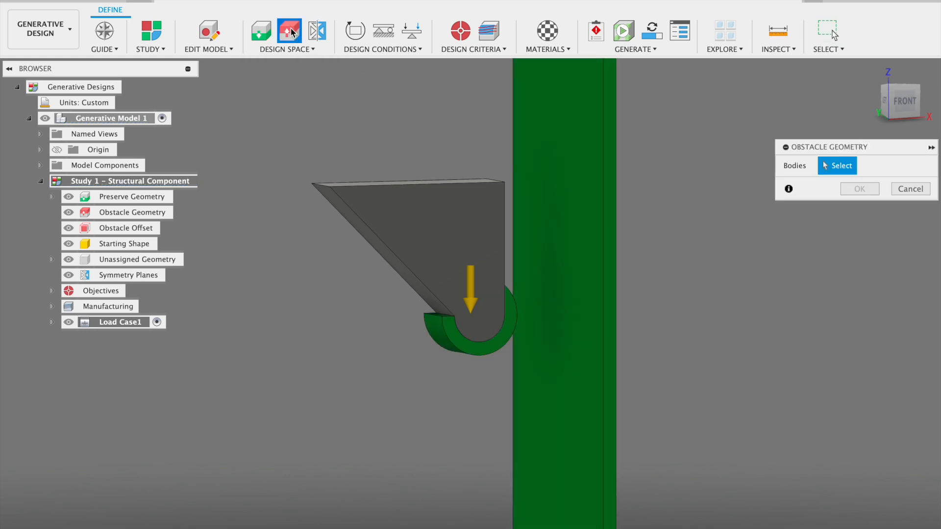
click(507, 227)
click(859, 188)
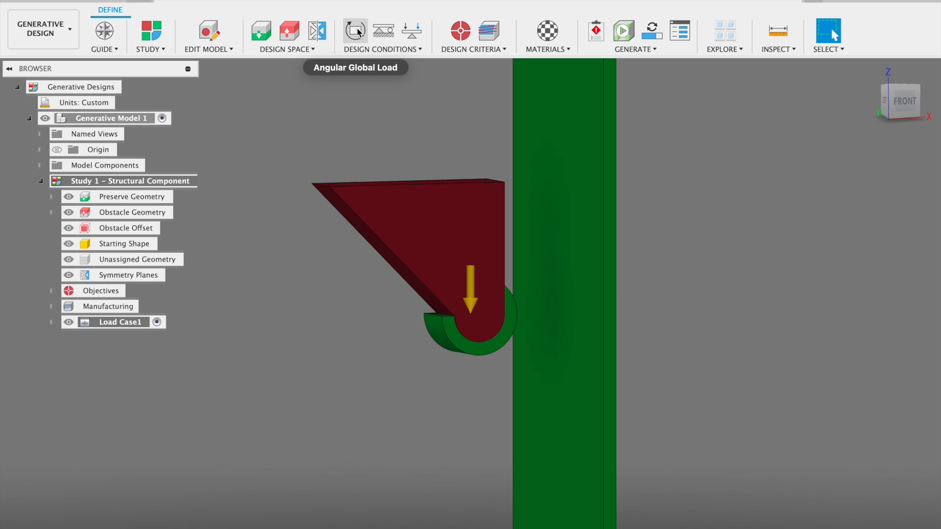
Step: Apply a Fixed structural constraint with Ux, Uy and Uz to the plate's broad face on the hook side
click(417, 42)
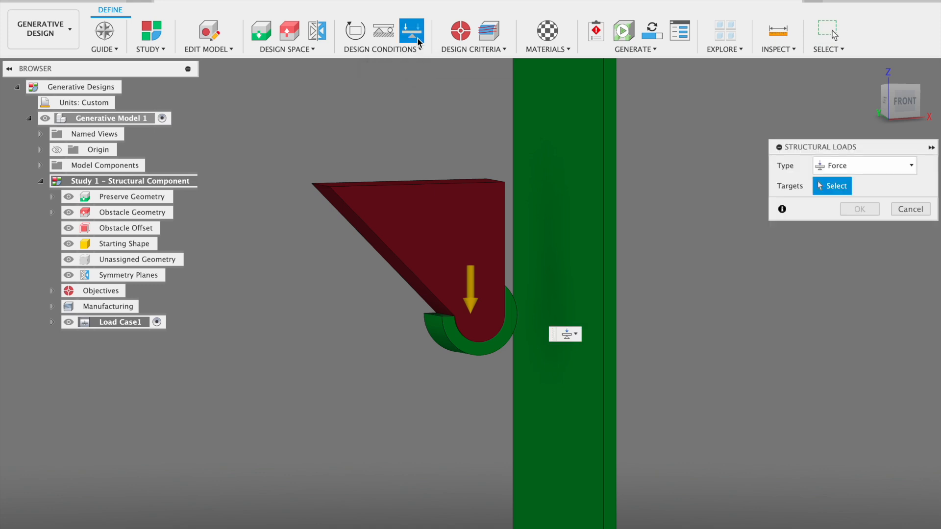
click(921, 209)
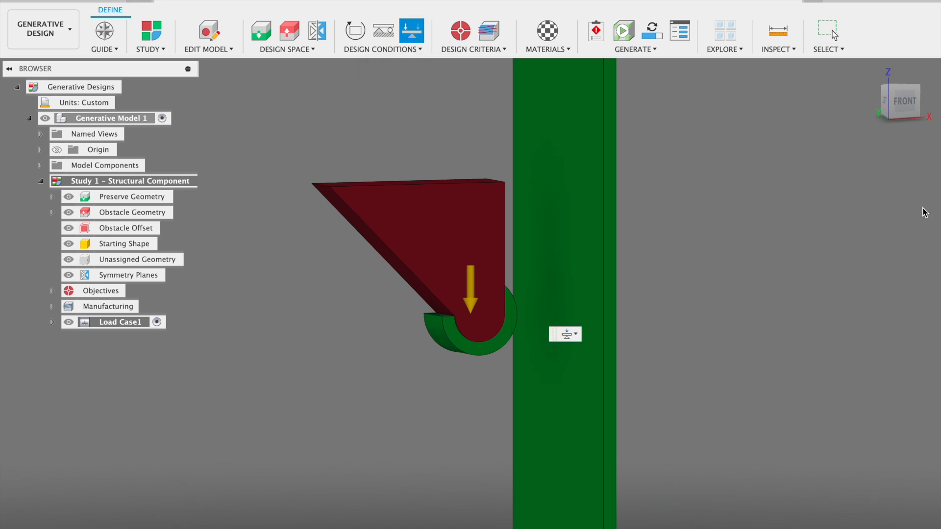
click(375, 42)
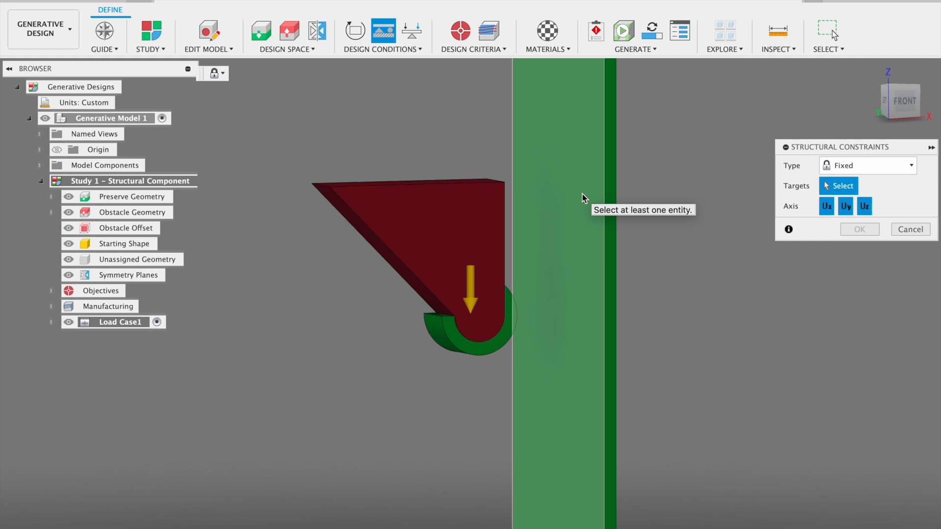
click(584, 198)
click(858, 229)
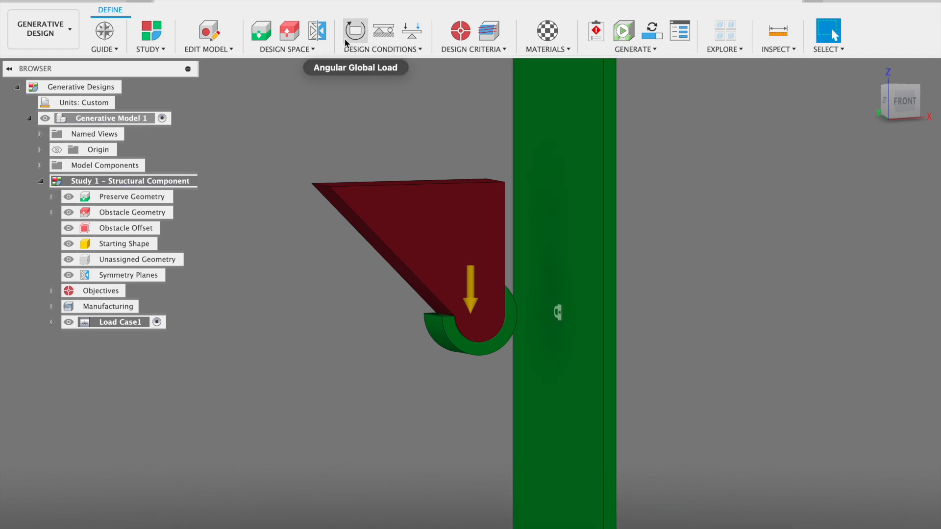
Step: Hide the obstacle geometry and apply a 25 N downward force to the hook's curved inner face
click(411, 33)
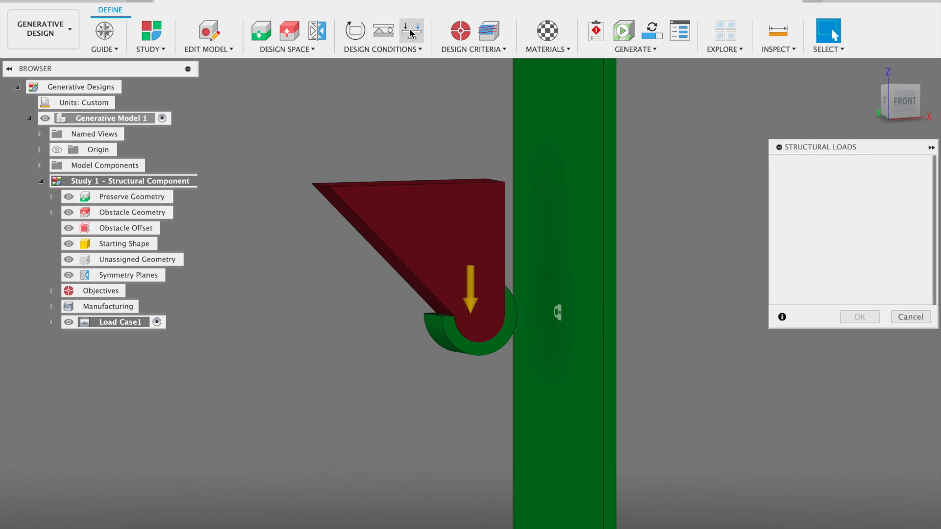
click(70, 217)
drag(888, 101, 897, 110)
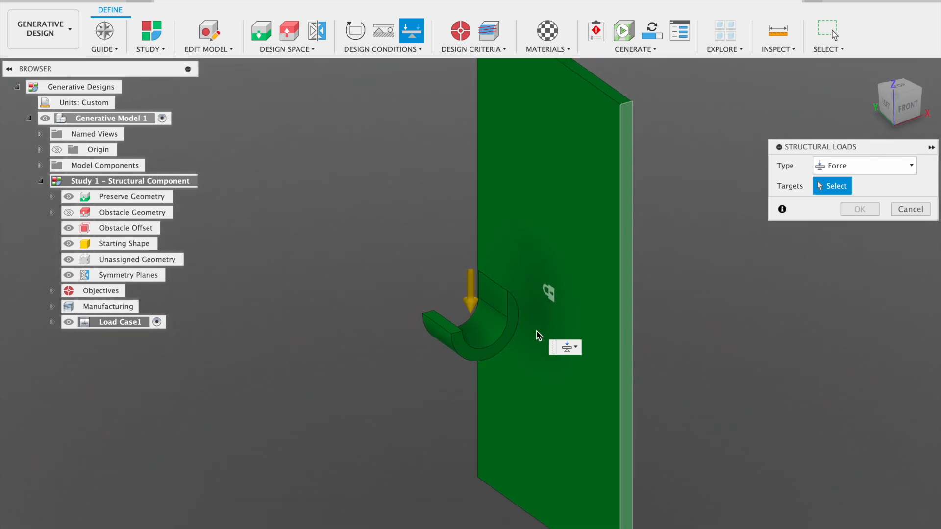
click(478, 329)
click(905, 109)
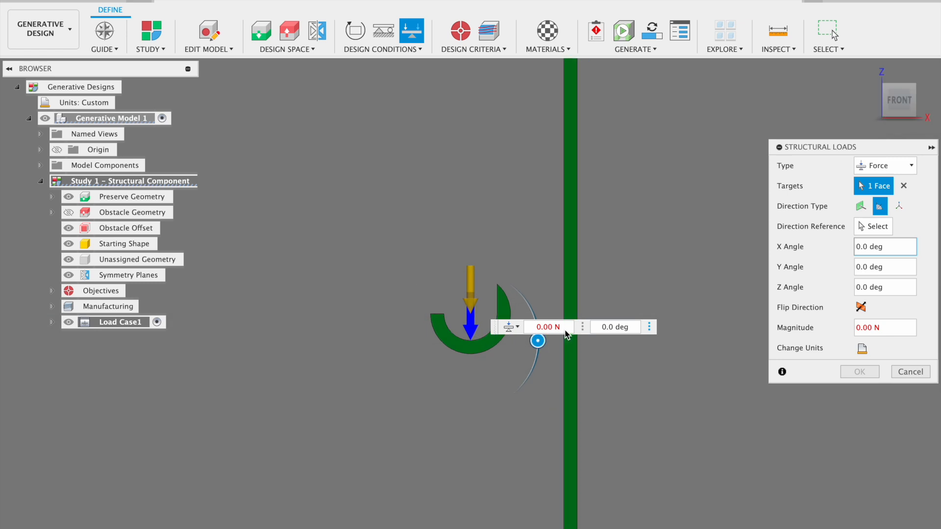
click(547, 327)
text(10)
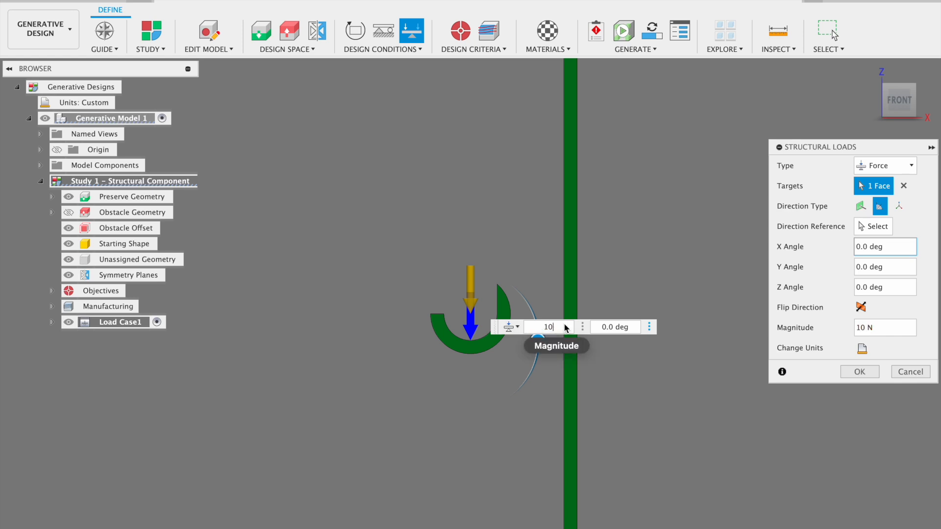
text(25)
click(859, 371)
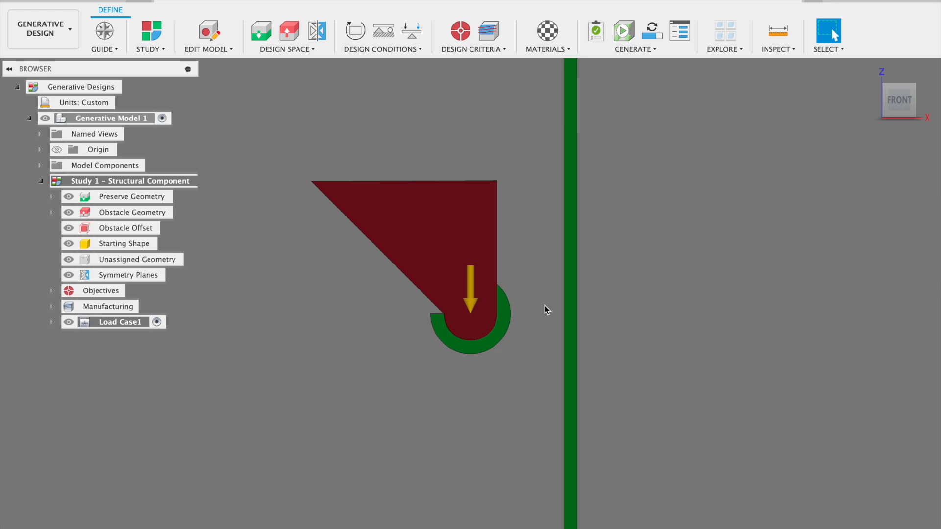
Step: Clone Load Case1 three times to create additional load cases in the study
right_click(108, 327)
click(161, 360)
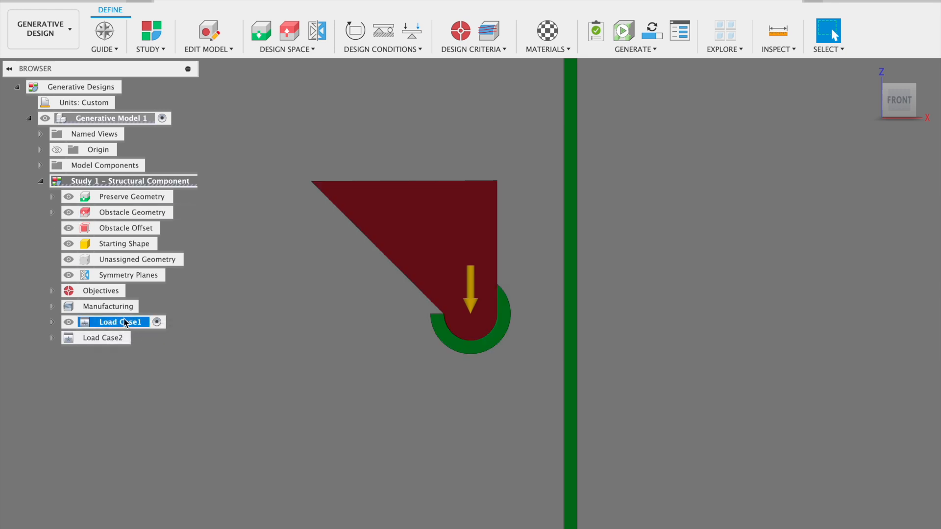
right_click(122, 323)
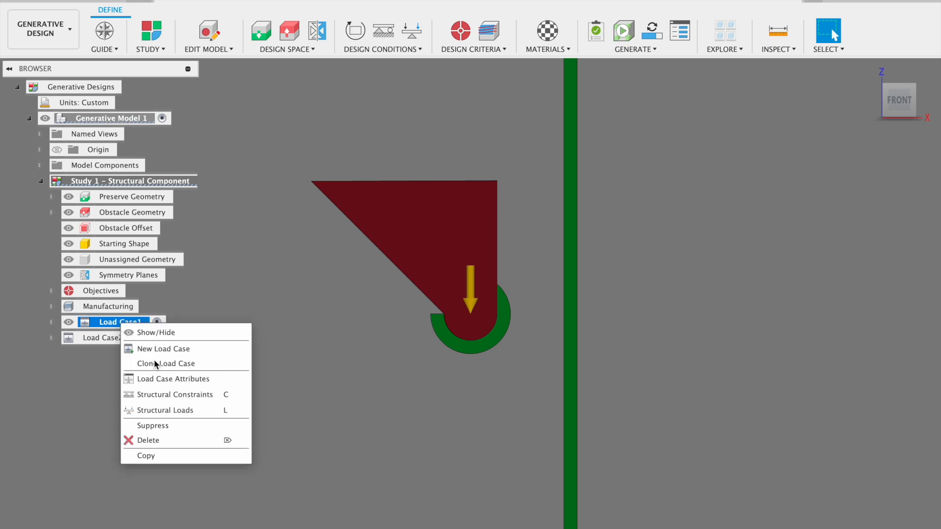
click(155, 364)
right_click(124, 324)
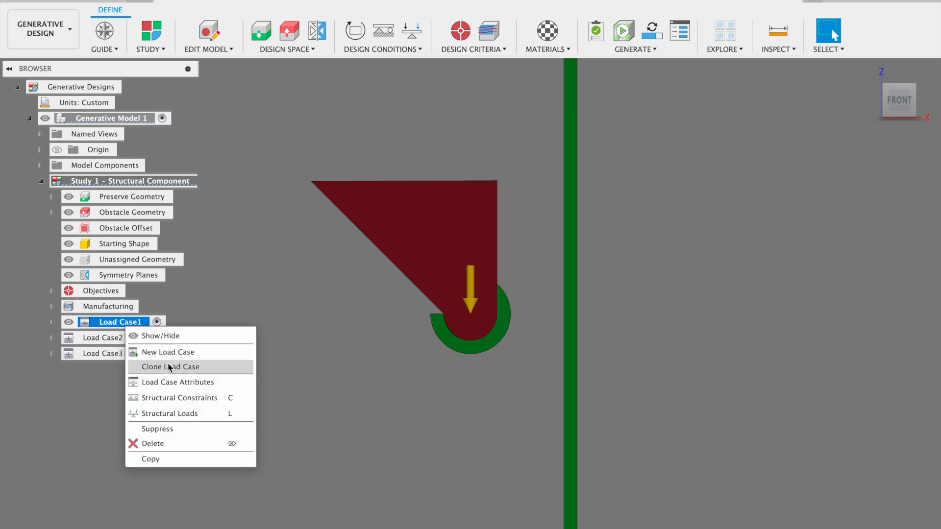
click(168, 367)
Step: Set the X angle of the 25 N force in Load Case2 to -30 degrees
click(119, 337)
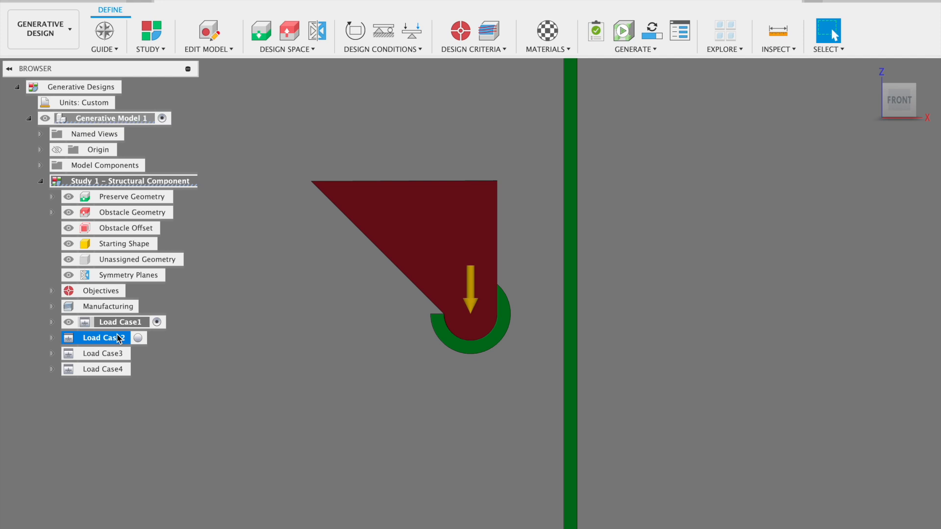
click(49, 338)
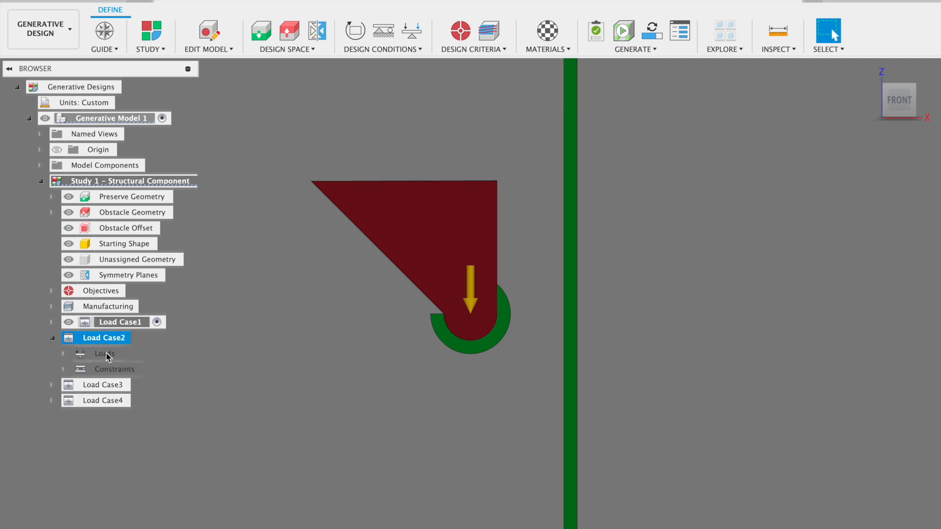
click(64, 353)
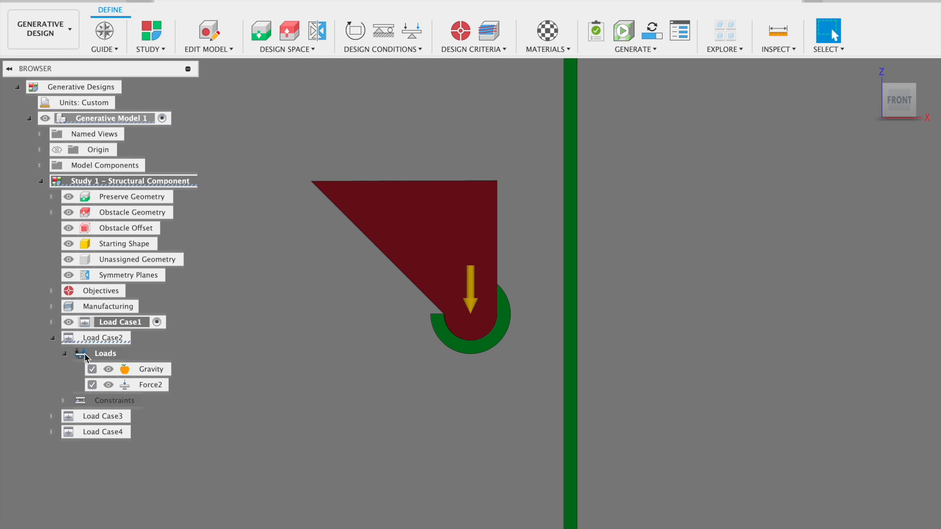
click(147, 385)
click(177, 386)
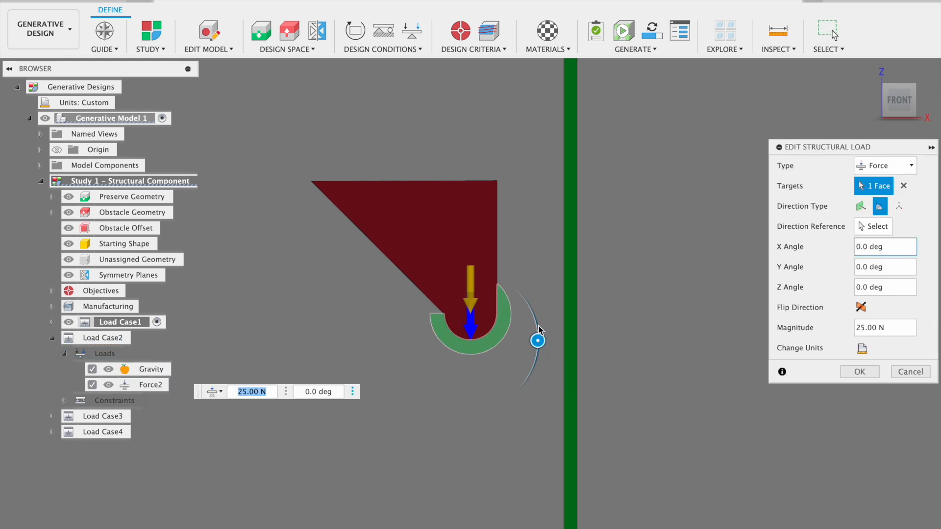
drag(538, 341, 529, 373)
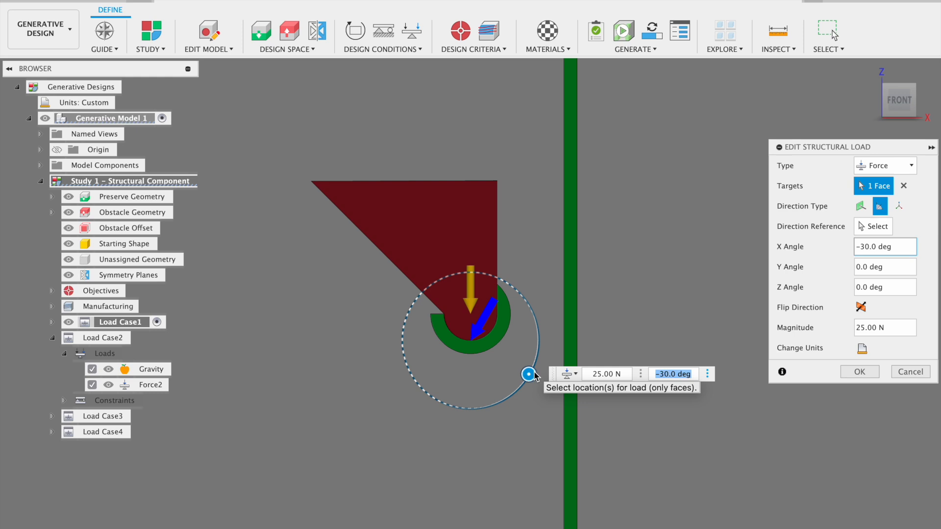
click(860, 372)
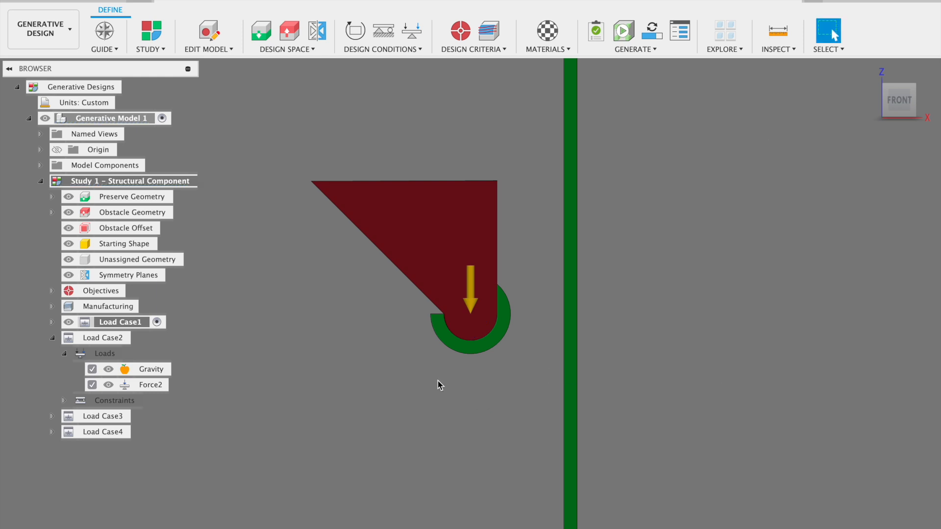
Step: Set the X angle of the 25 N force in Load Case3 to -60 degrees
click(53, 417)
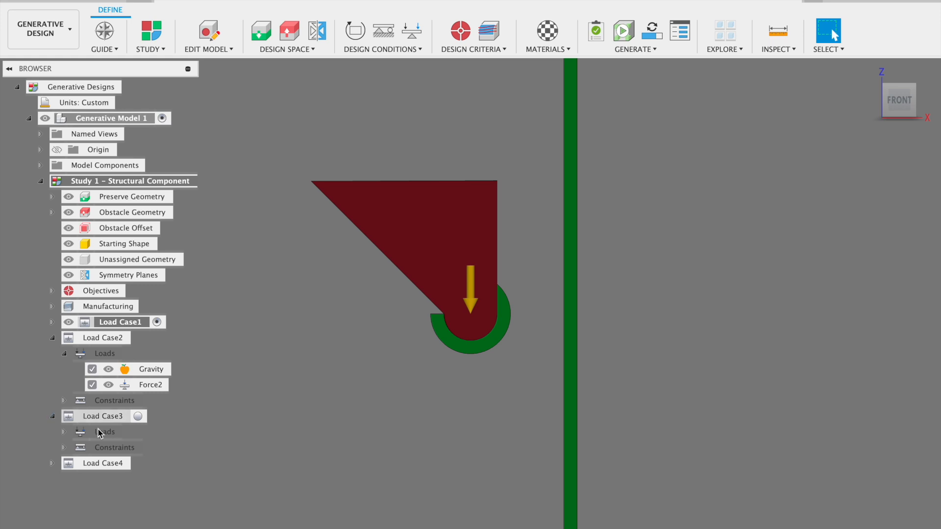
click(64, 432)
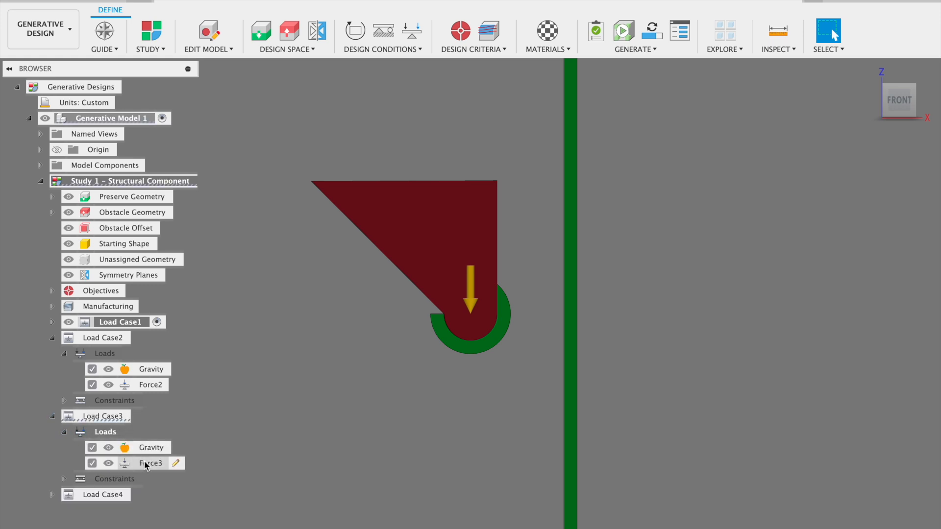
click(175, 463)
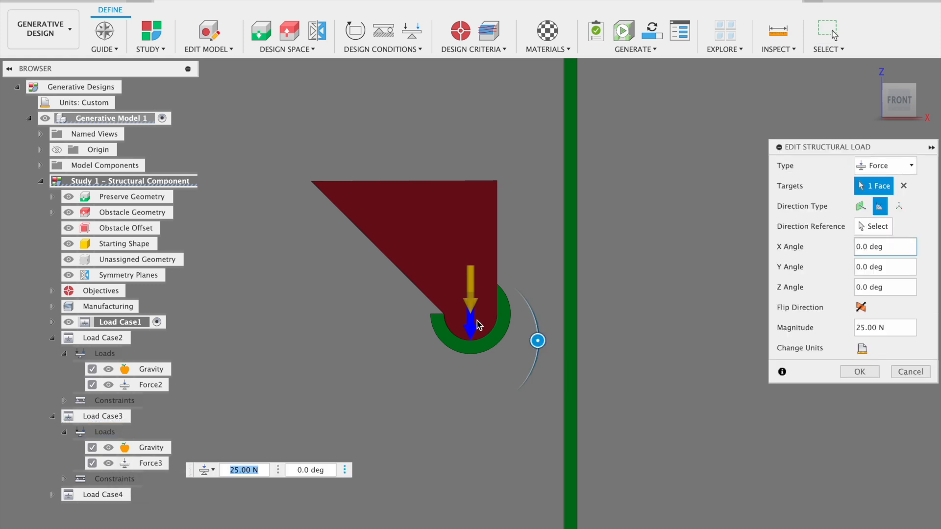
drag(538, 343, 511, 417)
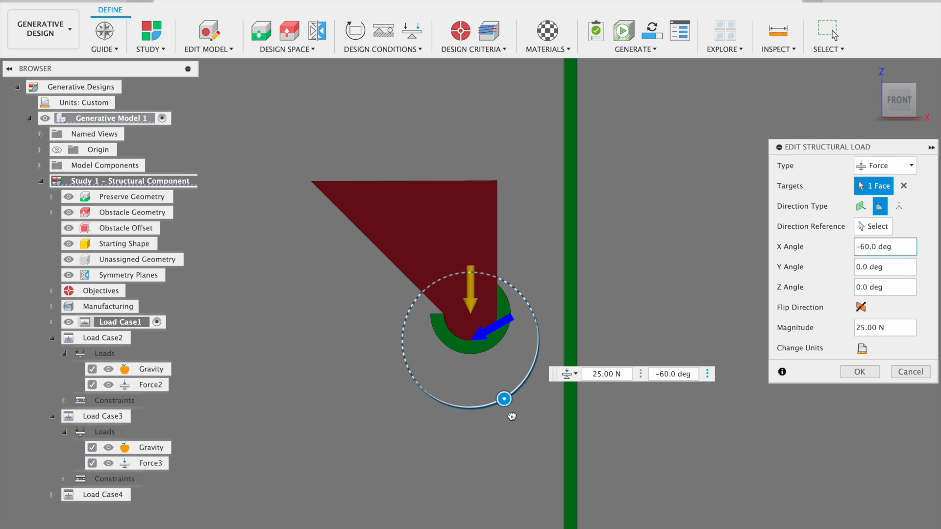
click(867, 378)
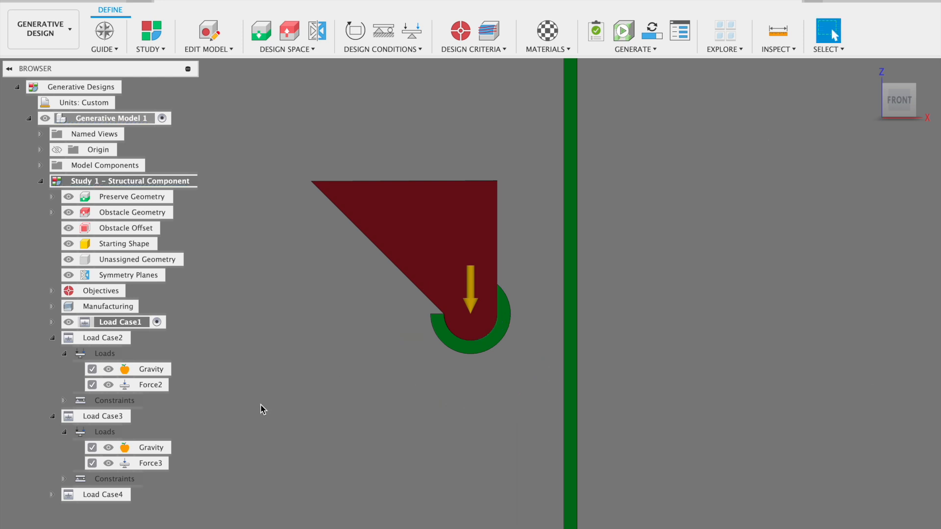
Step: Set the X angle of the 25 N force in Load Case4 to 45 degrees and collapse the expanded load cases
click(52, 494)
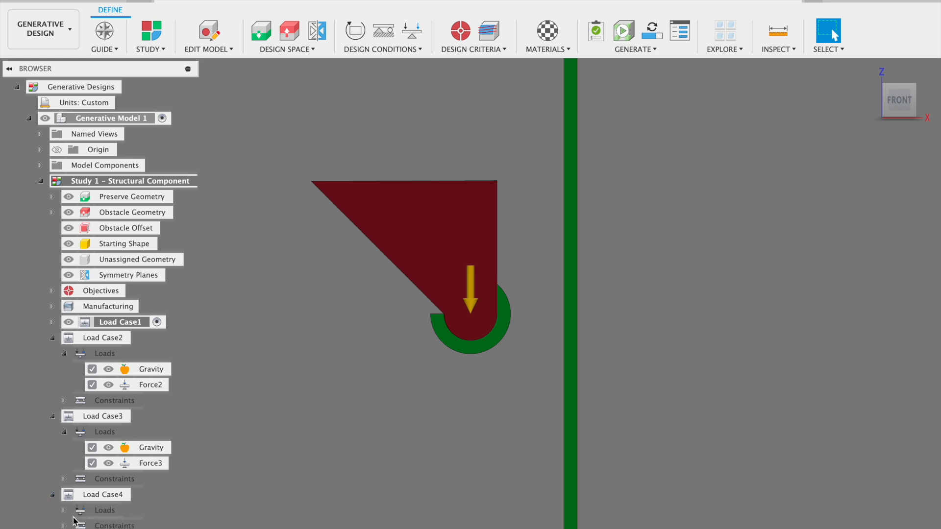
click(64, 510)
click(175, 510)
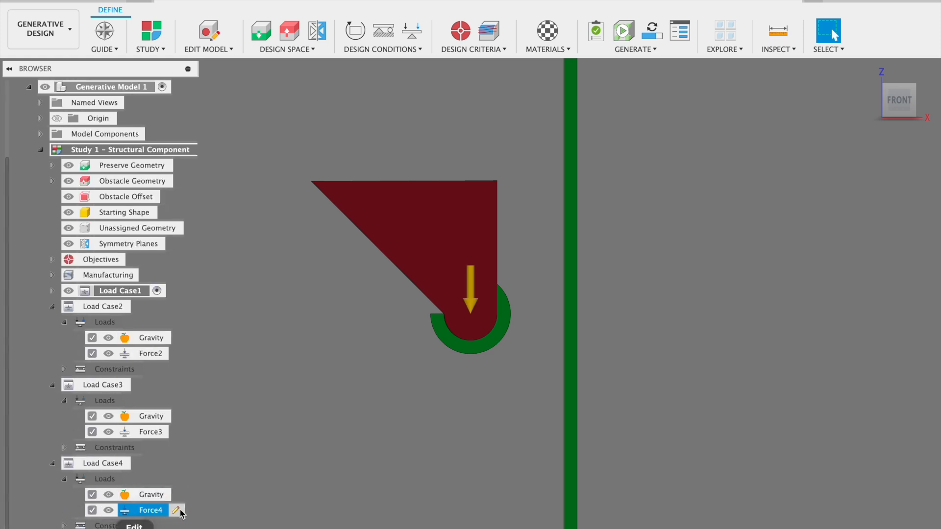
drag(535, 338, 506, 300)
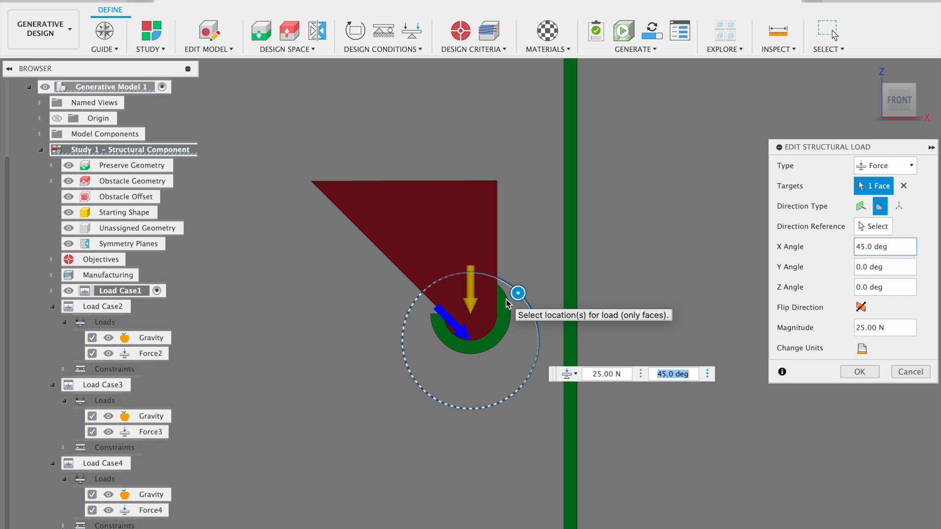
click(859, 373)
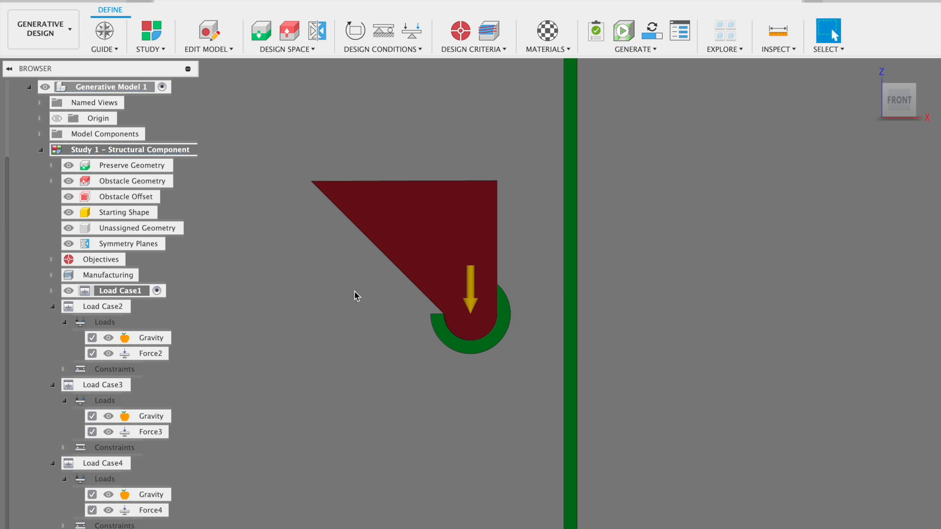
click(53, 307)
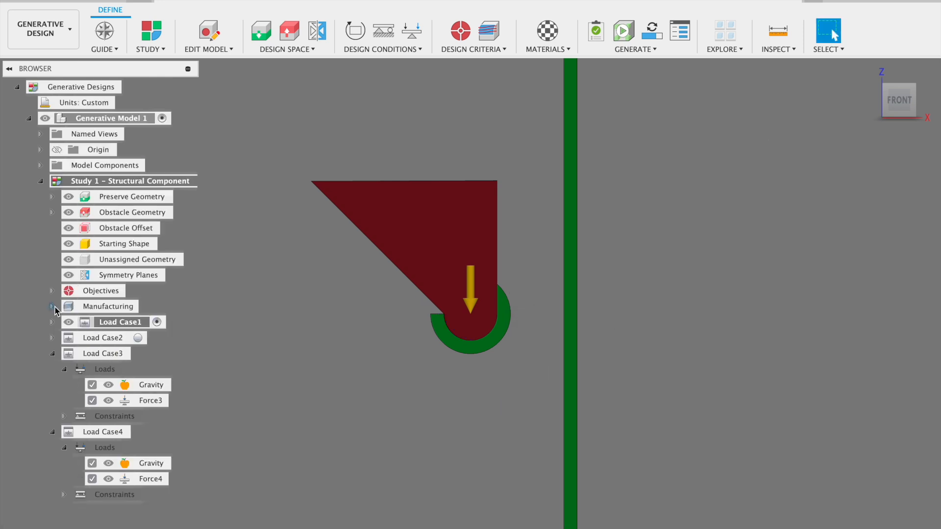
click(52, 354)
click(53, 369)
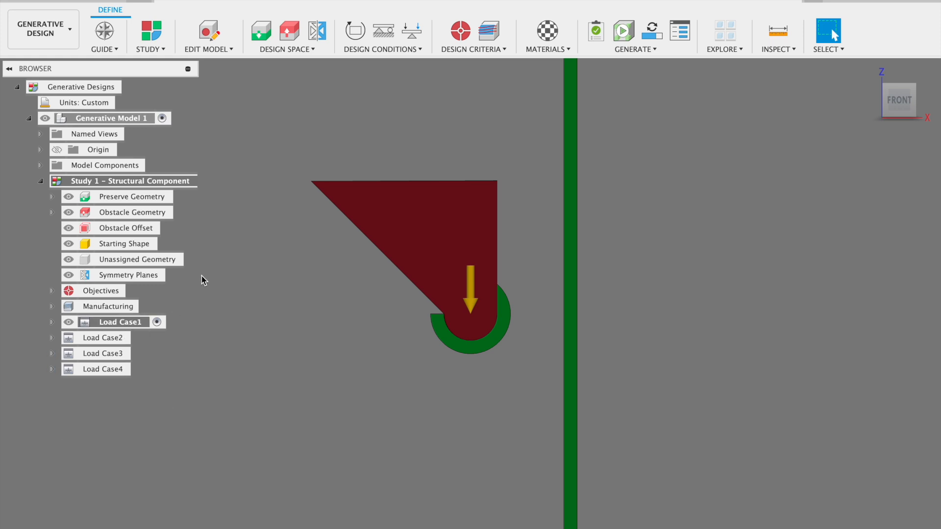
Step: Set the study objective to Minimize Mass and accept the objectives and limits
click(460, 30)
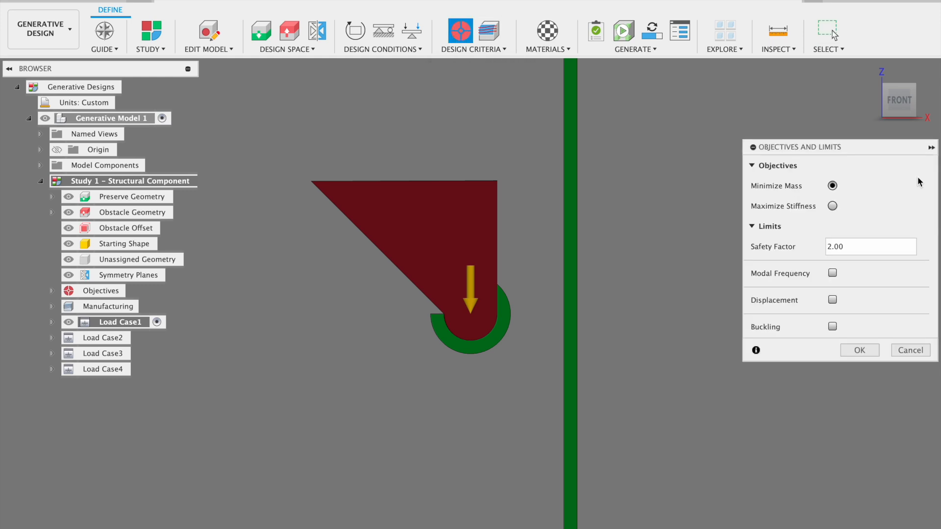
click(832, 206)
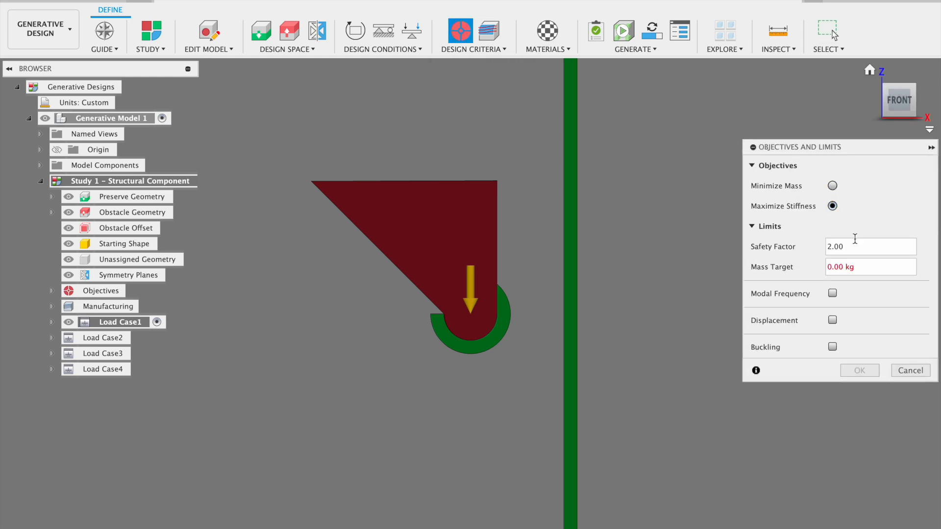
click(832, 185)
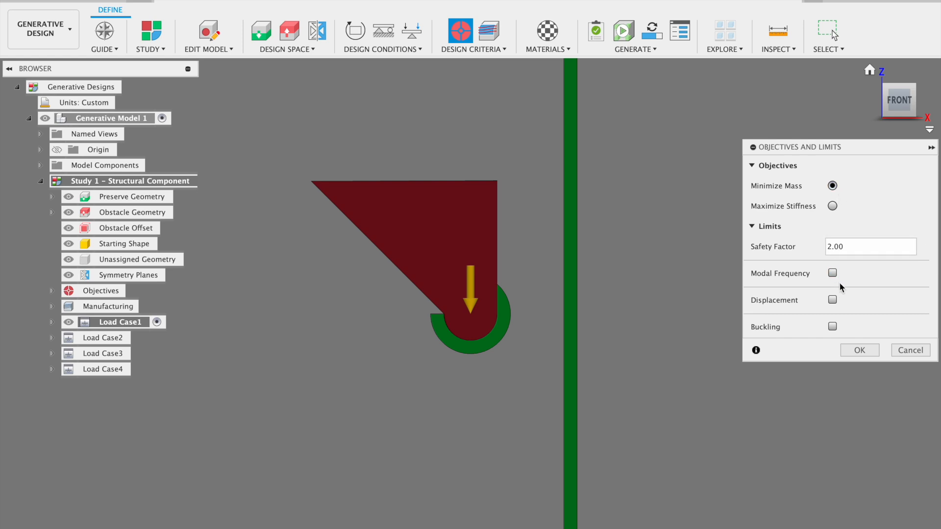
click(870, 349)
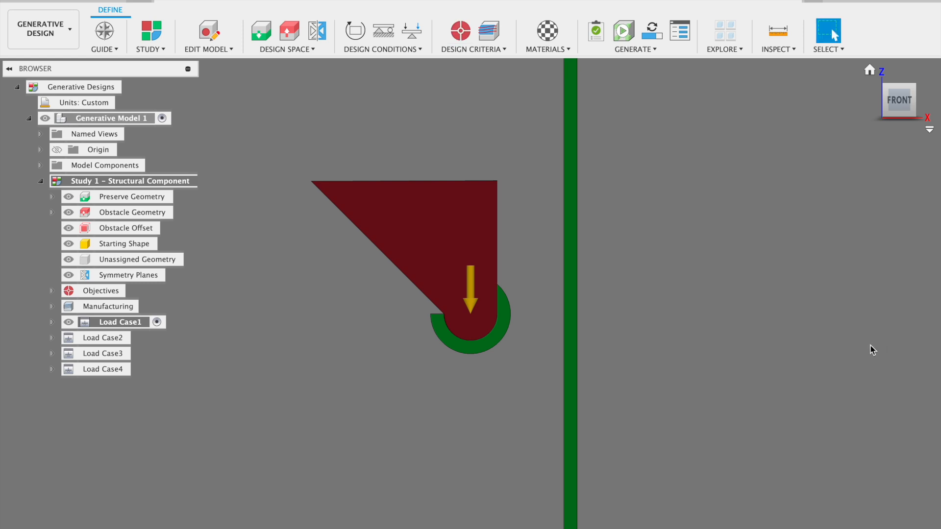
Step: Add X+, X- and Y+ to the Z+ build orientation for the Additive manufacturing method
click(498, 33)
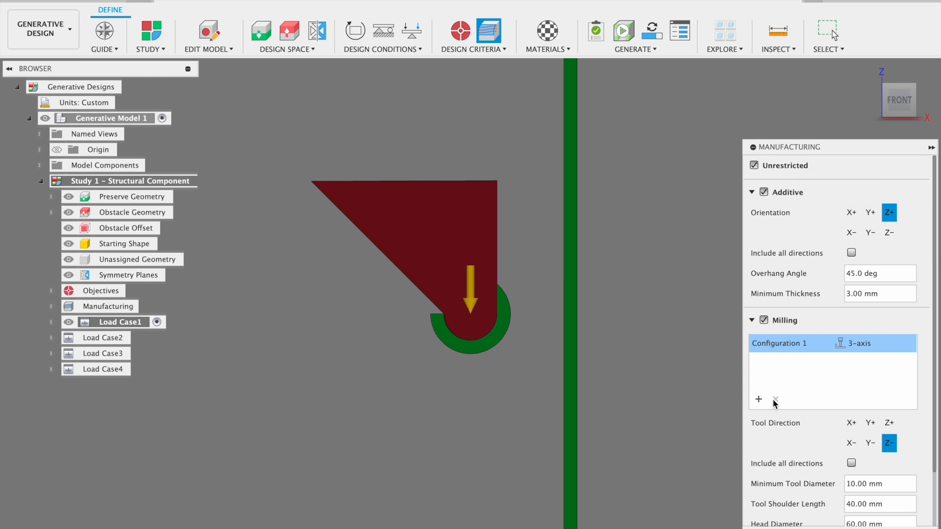
scroll(775, 403, down, 3)
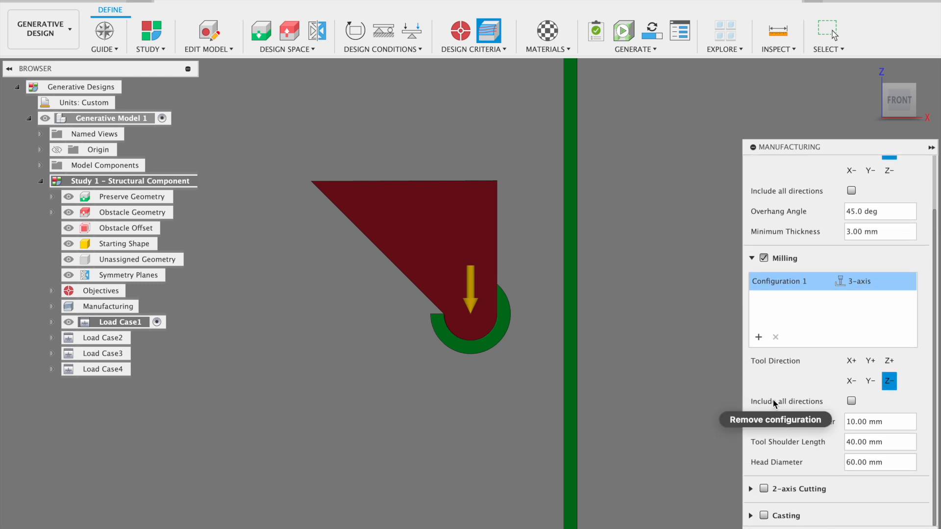
scroll(774, 404, up, 3)
mouse_move(902, 105)
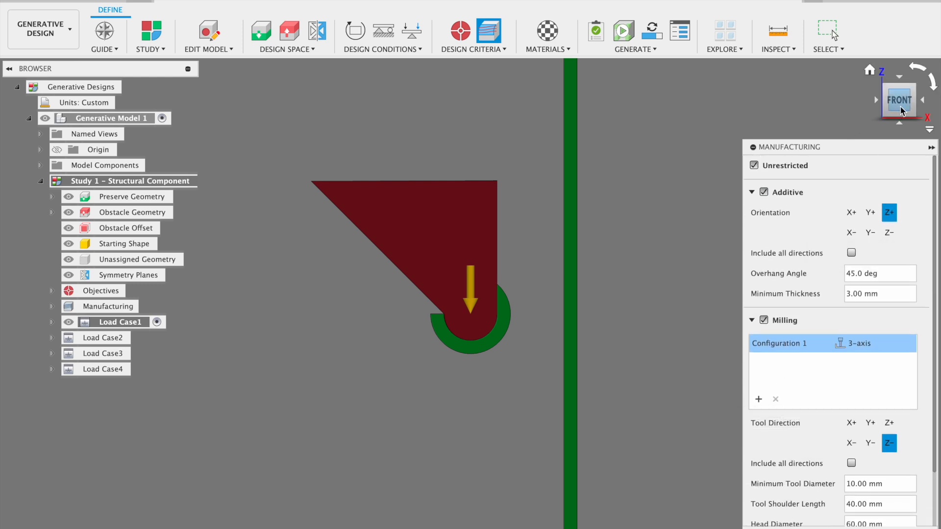
click(851, 213)
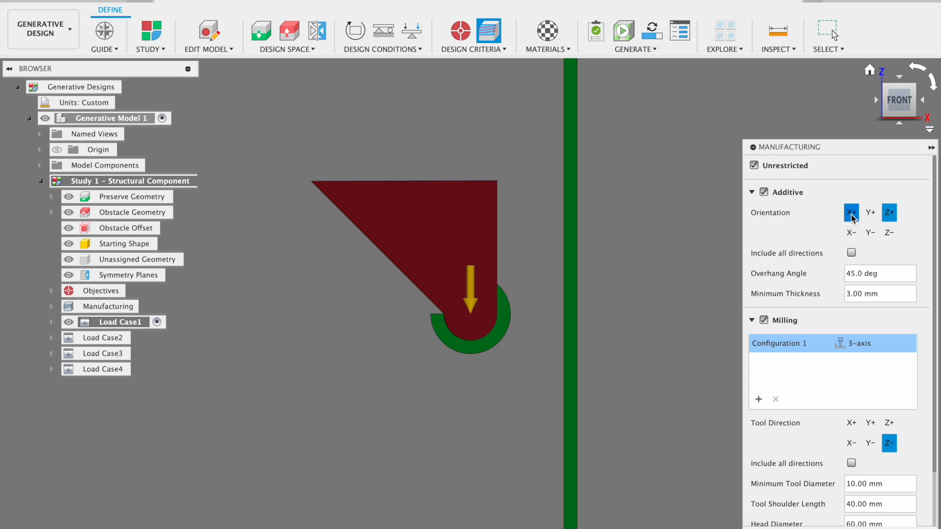
click(889, 214)
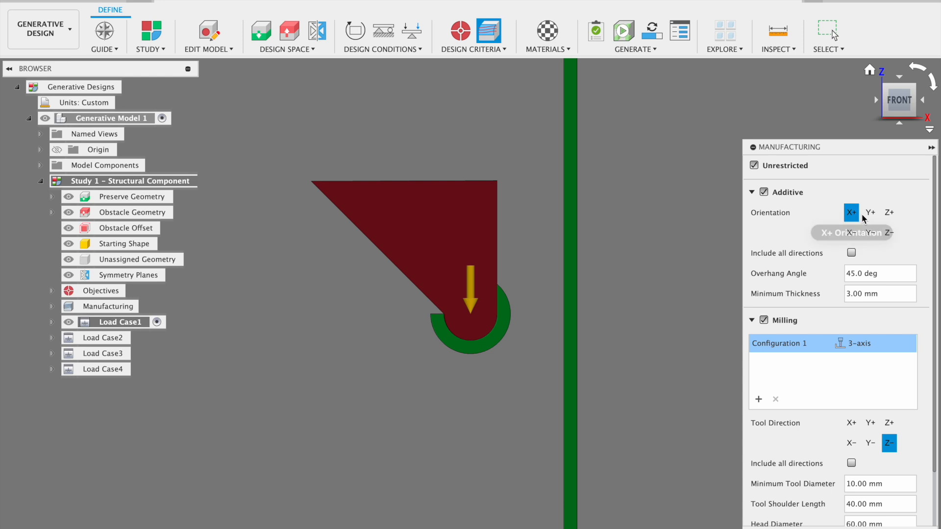
click(889, 212)
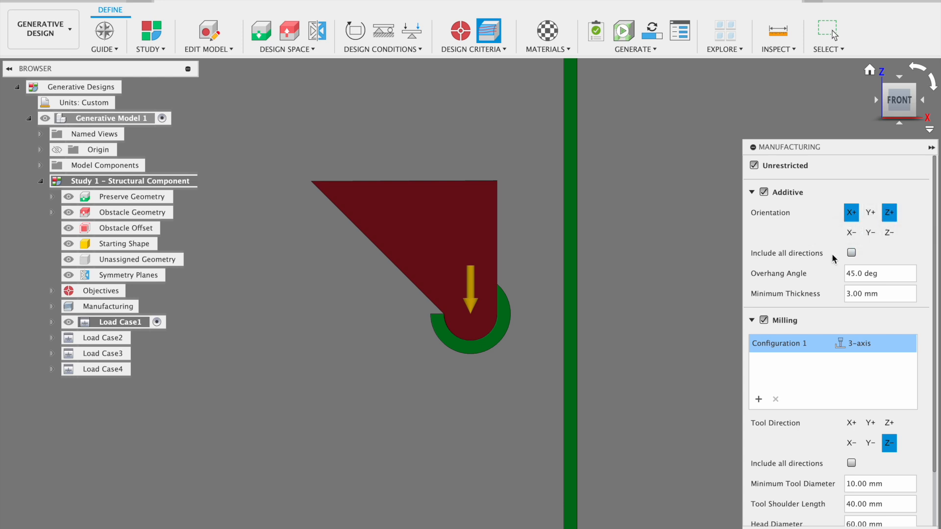
click(851, 233)
scroll(850, 312, down, 1)
scroll(850, 312, up, 1)
click(872, 214)
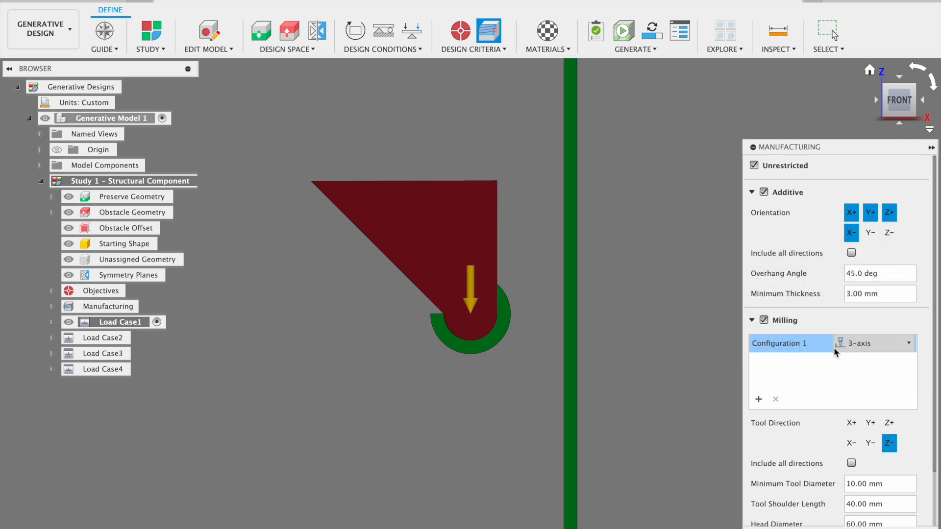
Step: Exclude Milling from the study's manufacturing methods and accept the manufacturing settings
scroll(836, 353, down, 3)
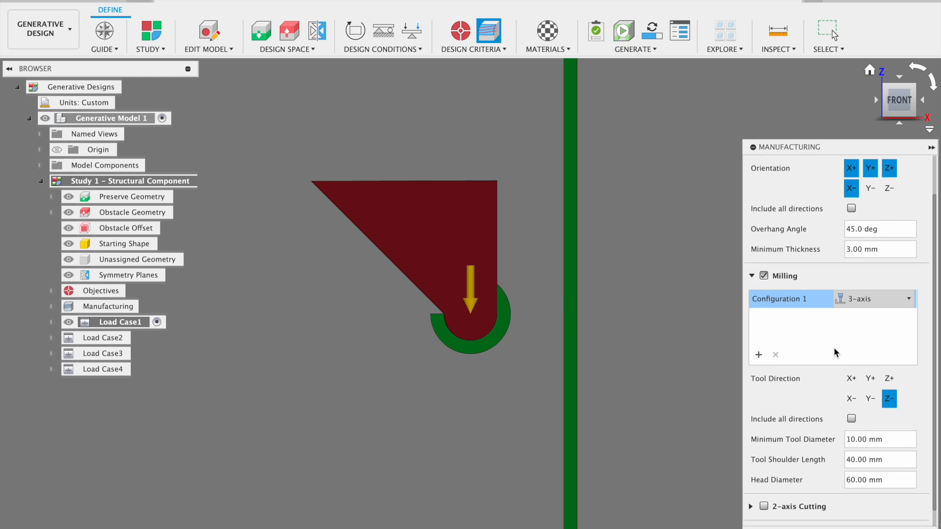
scroll(836, 353, down, 2)
scroll(784, 351, up, 3)
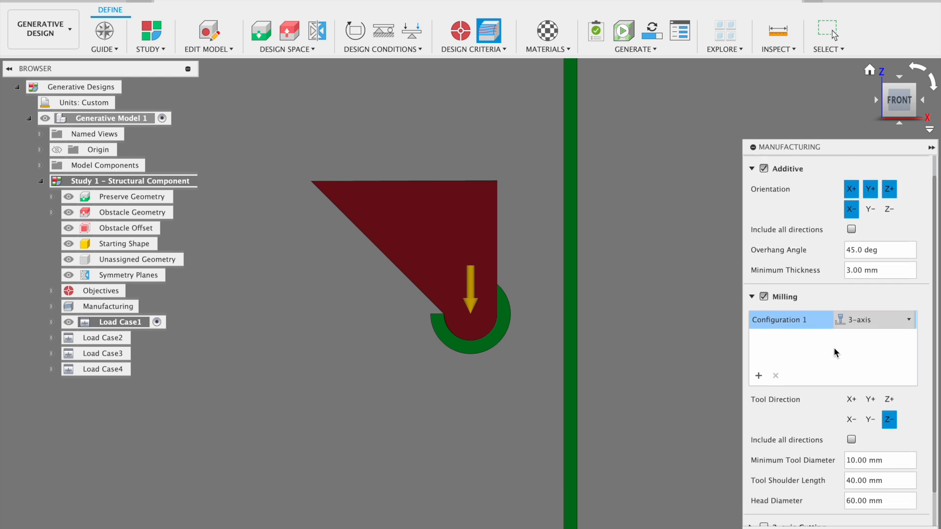
click(773, 297)
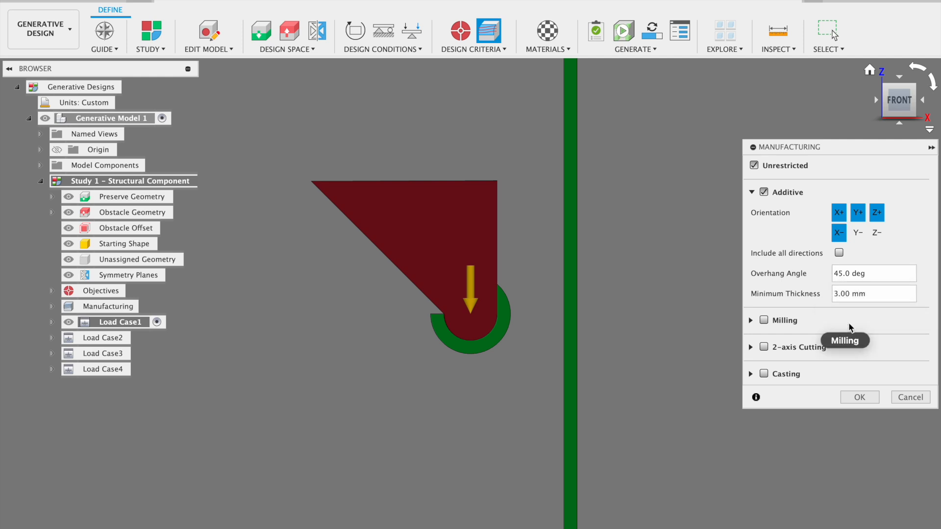
click(855, 399)
Step: Add the plastics HP 3D HR CB PA 12 and PA 11 - Nylon - HP 11-30 from the Fusion Additive Material Library to the study materials
click(547, 31)
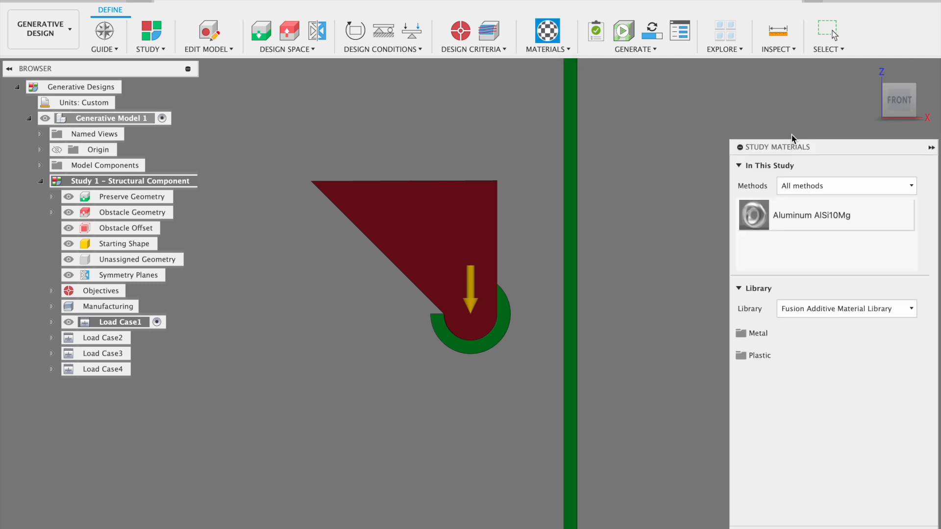
click(747, 355)
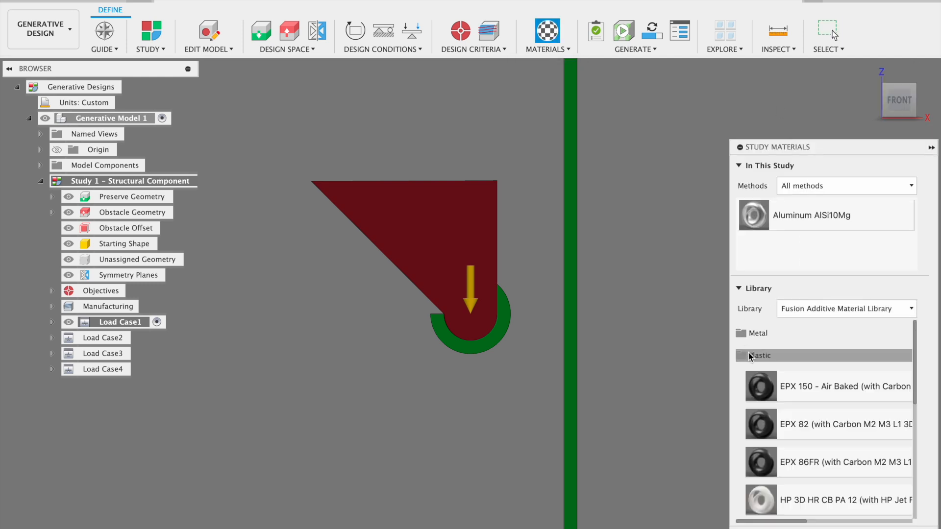
scroll(803, 407, down, 1)
scroll(802, 407, down, 5)
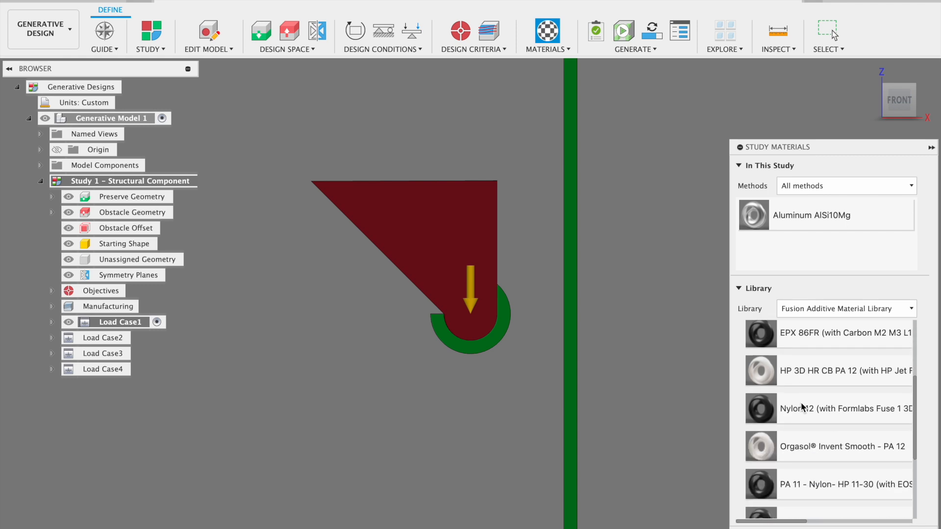
scroll(800, 402, up, 6)
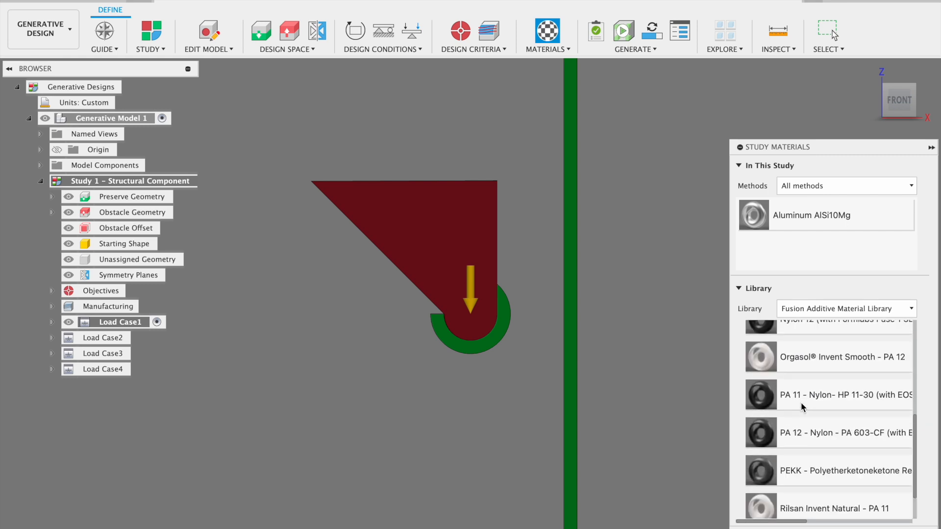
scroll(834, 430, down, 3)
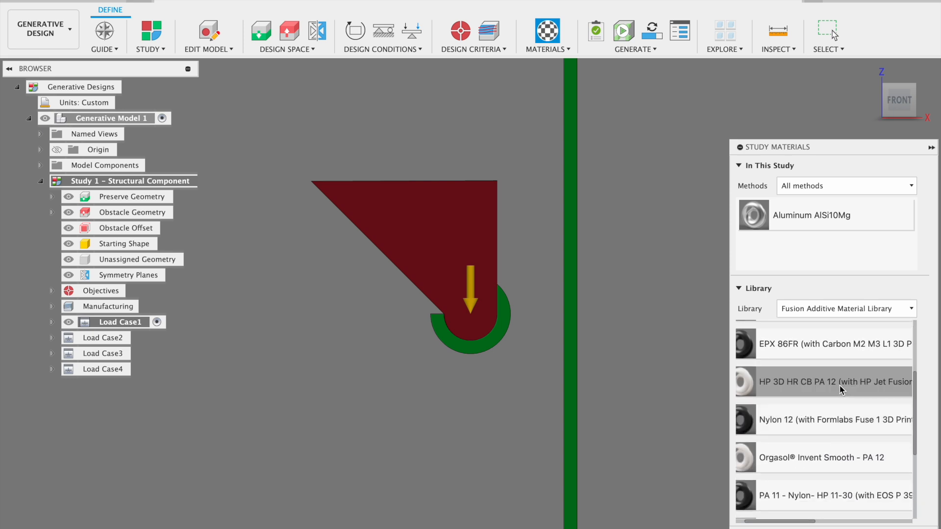
scroll(840, 390, down, 1)
scroll(839, 389, left, 1)
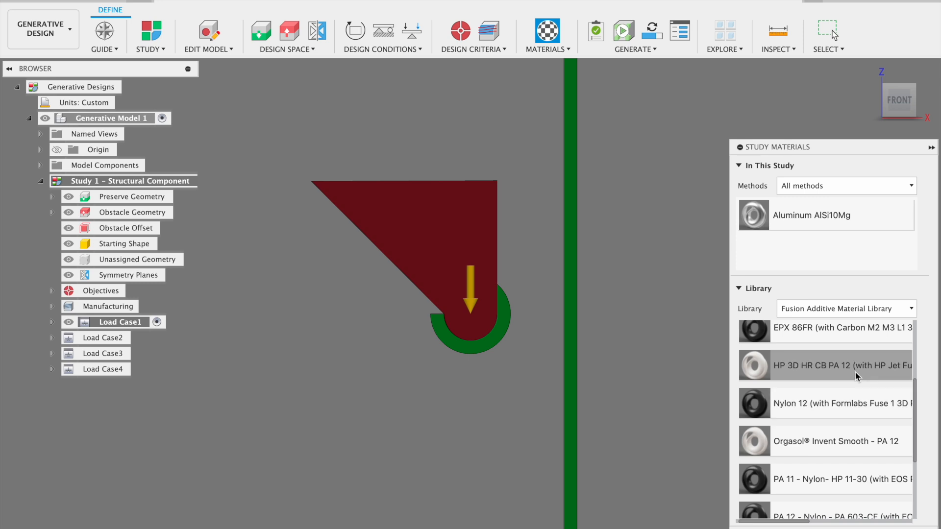
scroll(853, 377, down, 1)
drag(853, 357, 766, 241)
scroll(830, 372, down, 5)
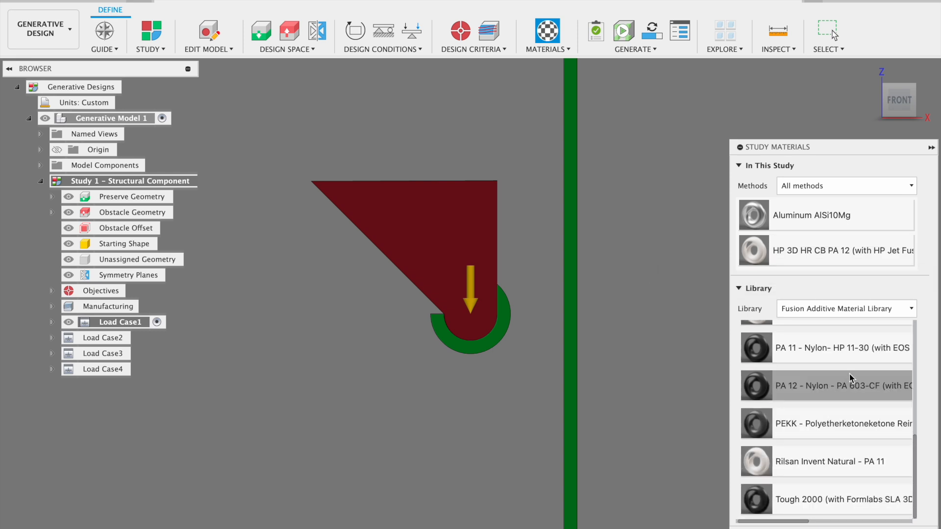
drag(840, 358, 835, 206)
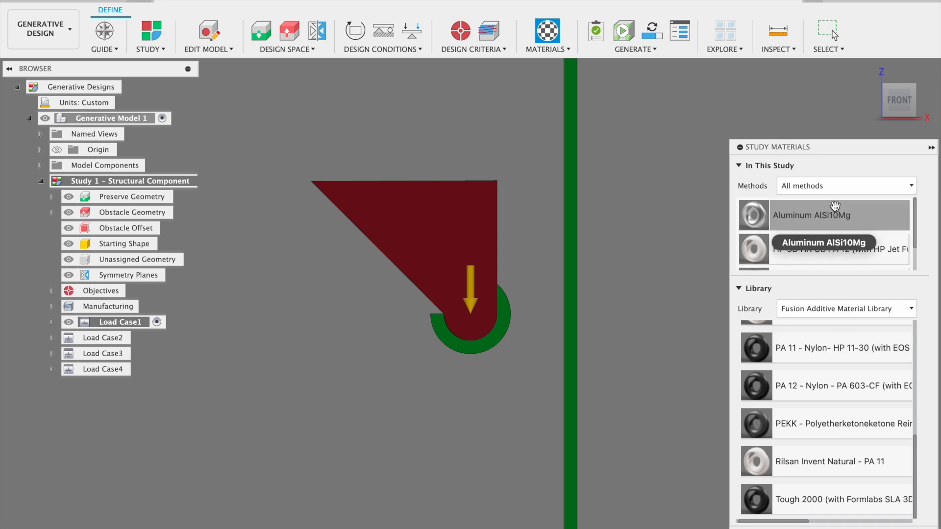
Step: Switch the material source to the Fusion Material Library and add ABS Plastic to the study materials
scroll(829, 392, up, 10)
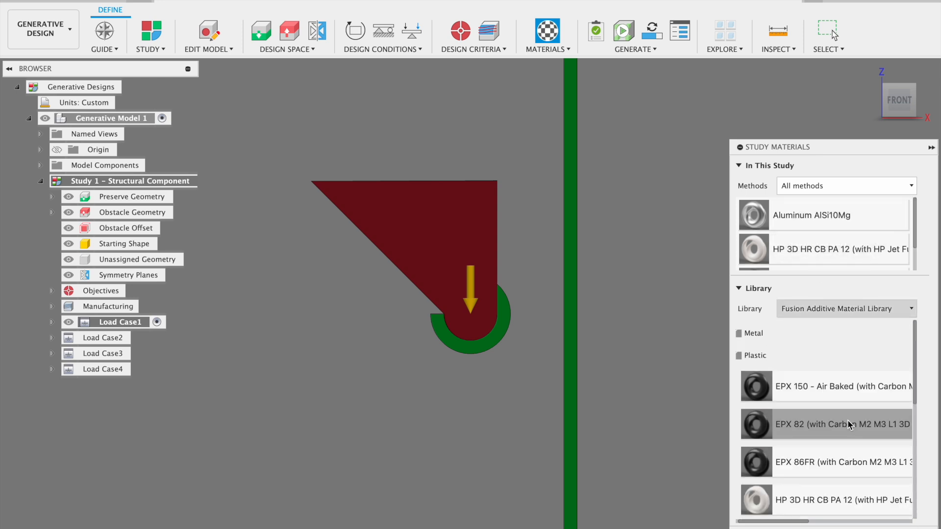
scroll(850, 424, right, 2)
scroll(849, 424, down, 3)
scroll(849, 424, left, 2)
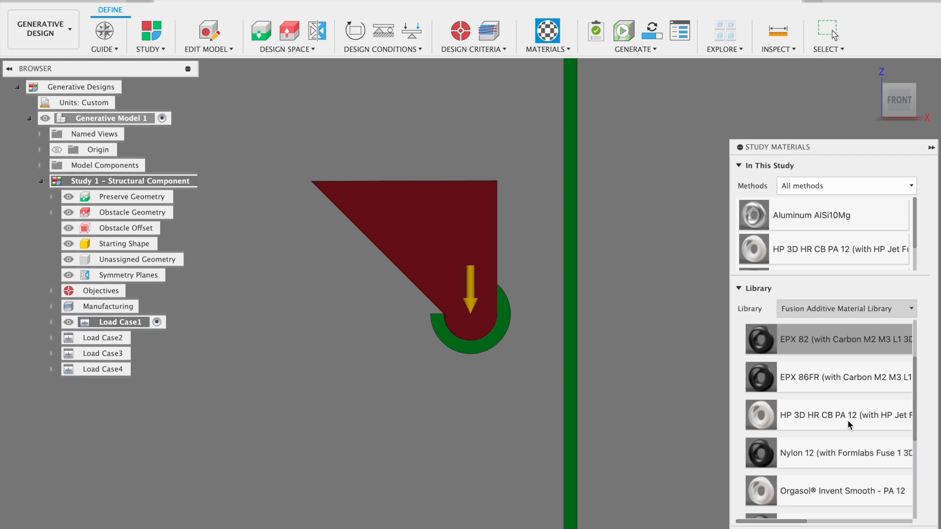
scroll(848, 420, down, 5)
click(859, 309)
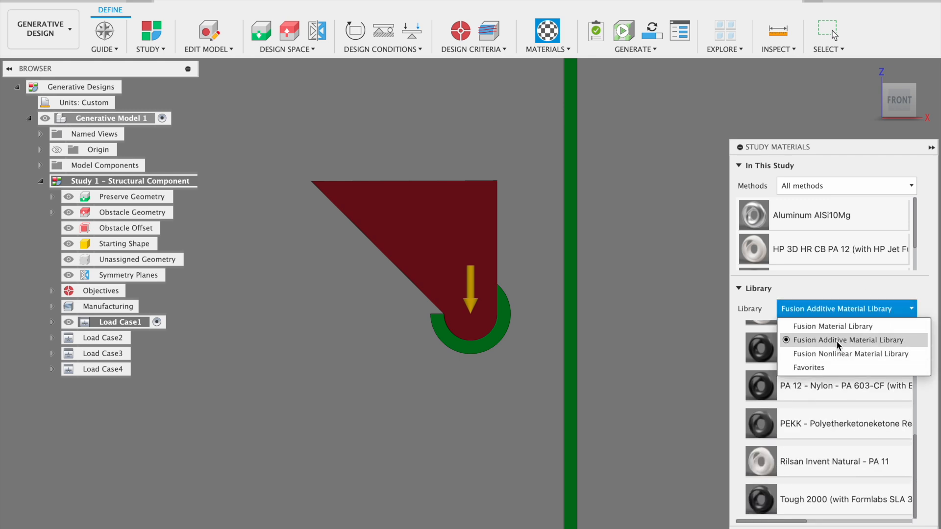
click(840, 327)
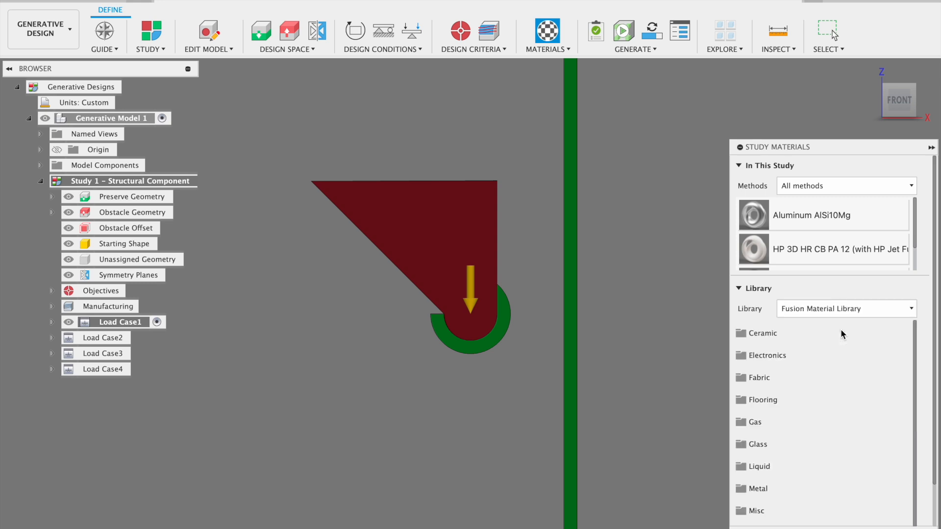
scroll(757, 470, down, 3)
click(757, 474)
scroll(757, 475, down, 2)
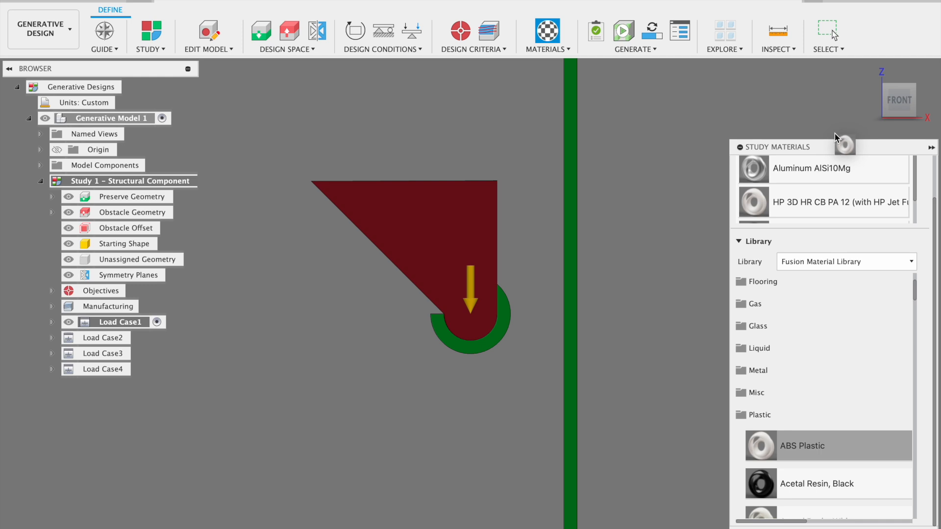
drag(834, 134, 815, 191)
Step: Examine the remaining plastics in the Fusion Material Library for other candidate study materials
scroll(789, 410, down, 10)
scroll(788, 406, down, 10)
scroll(788, 409, down, 10)
scroll(789, 409, down, 5)
scroll(789, 410, down, 10)
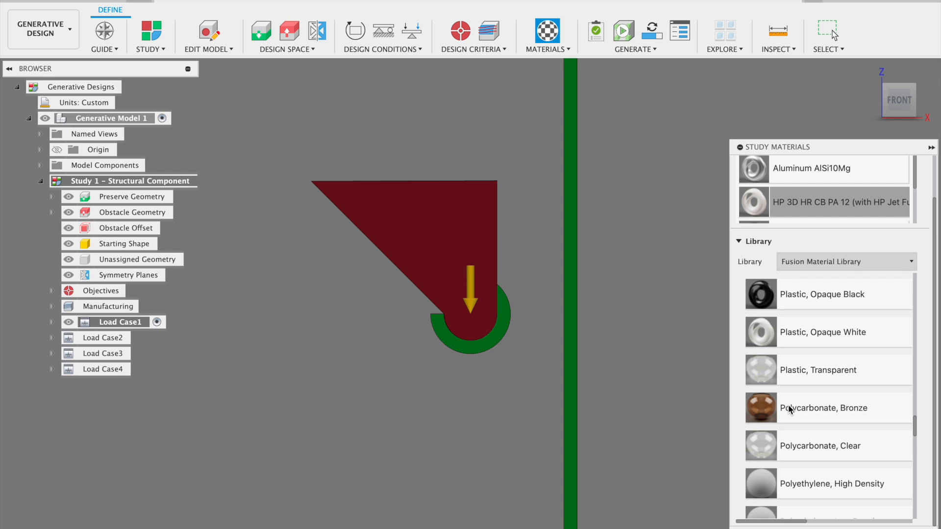
scroll(789, 410, down, 9)
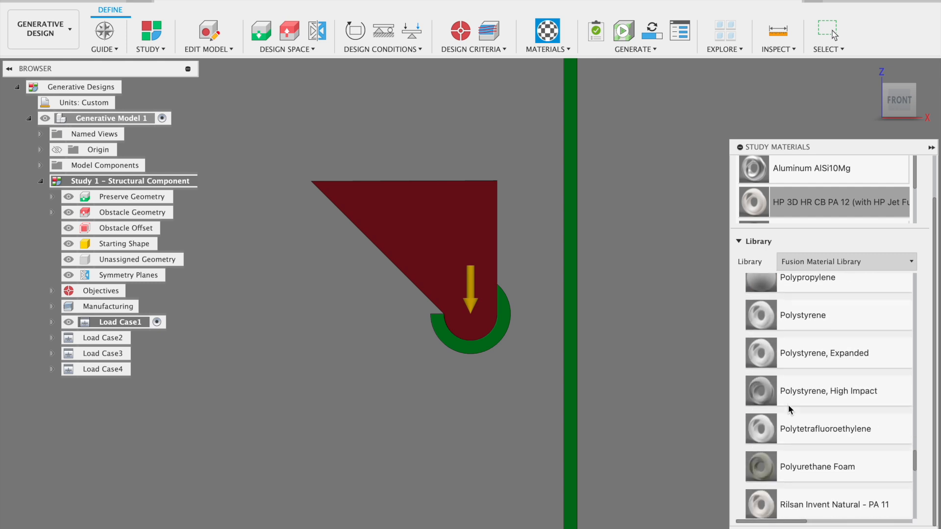
scroll(788, 409, down, 8)
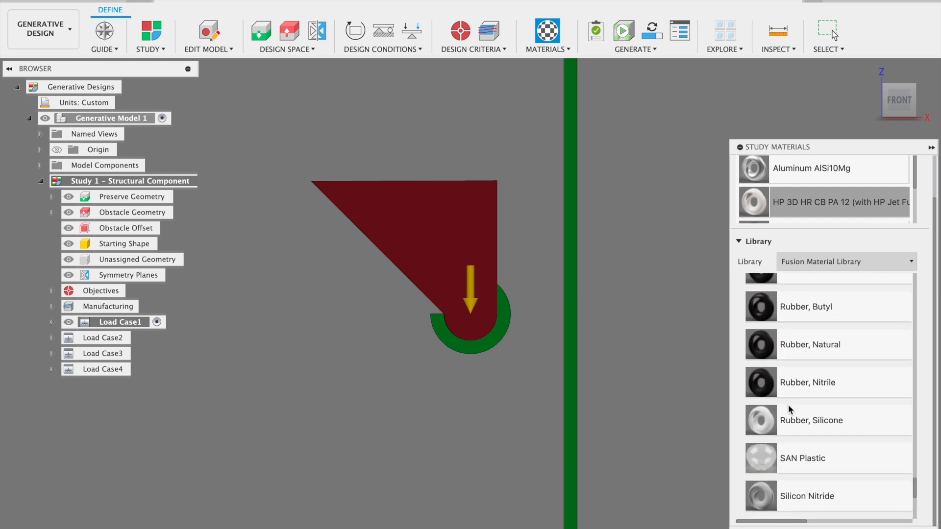
scroll(788, 409, up, 17)
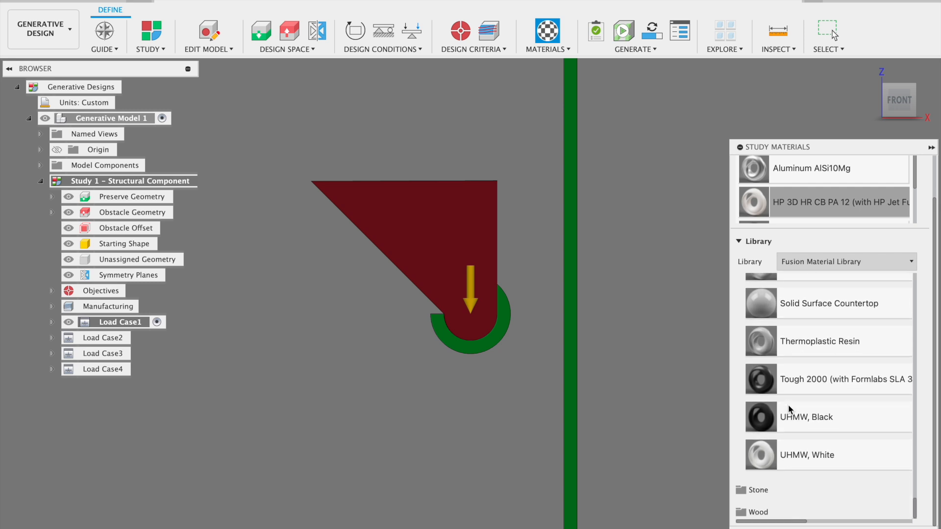
scroll(788, 409, up, 7)
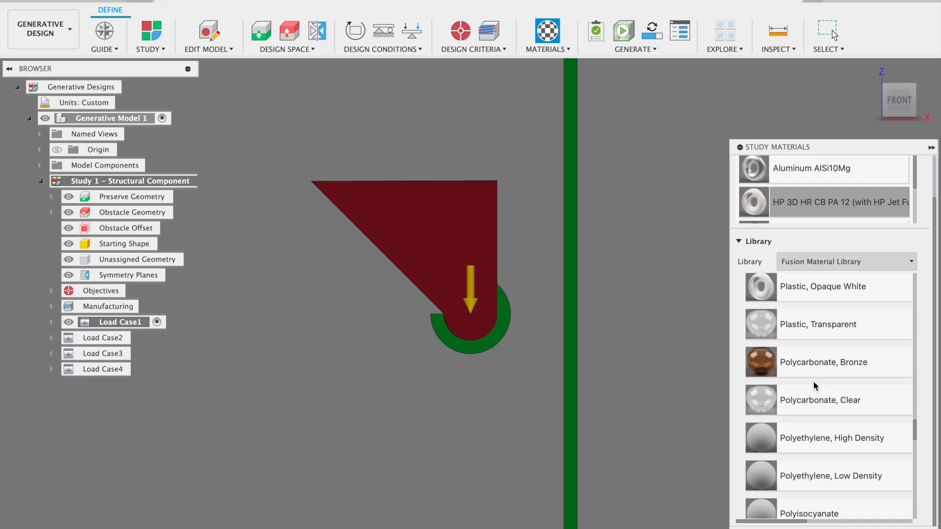
scroll(821, 367, up, 1)
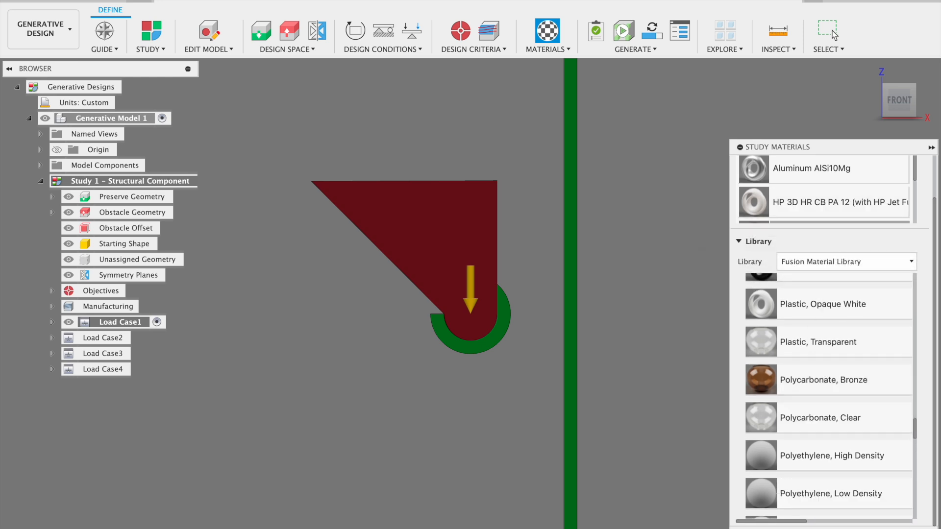
Step: Leave the study materials and run the Previewer to examine the predicted hook shape from several angles
click(834, 35)
click(622, 32)
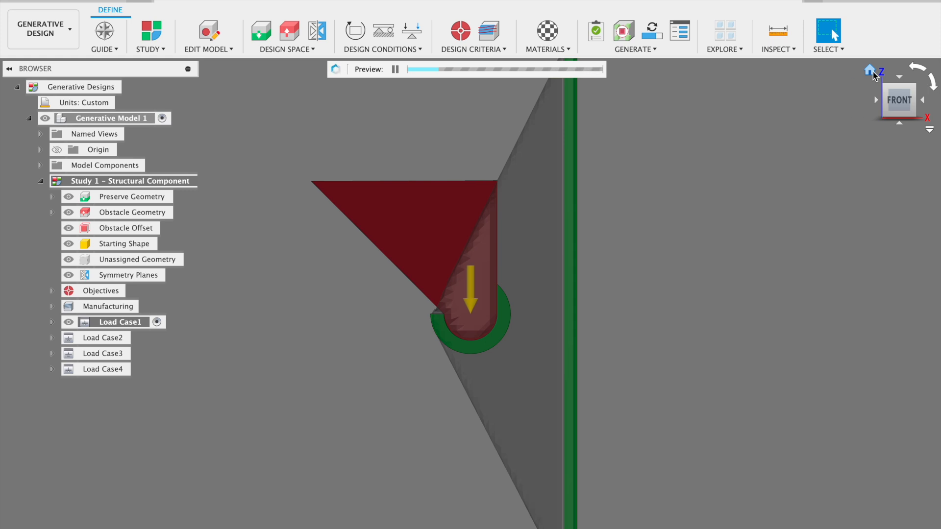
click(870, 71)
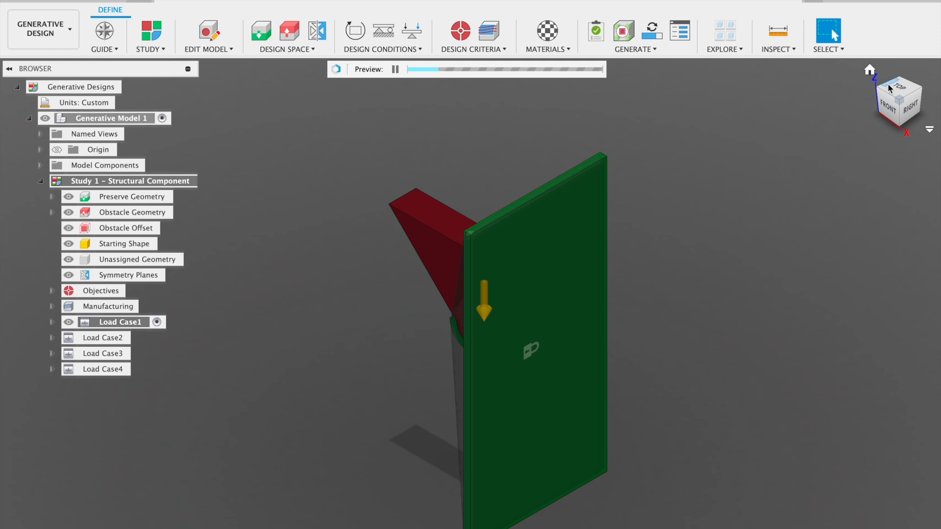
drag(899, 100, 600, 69)
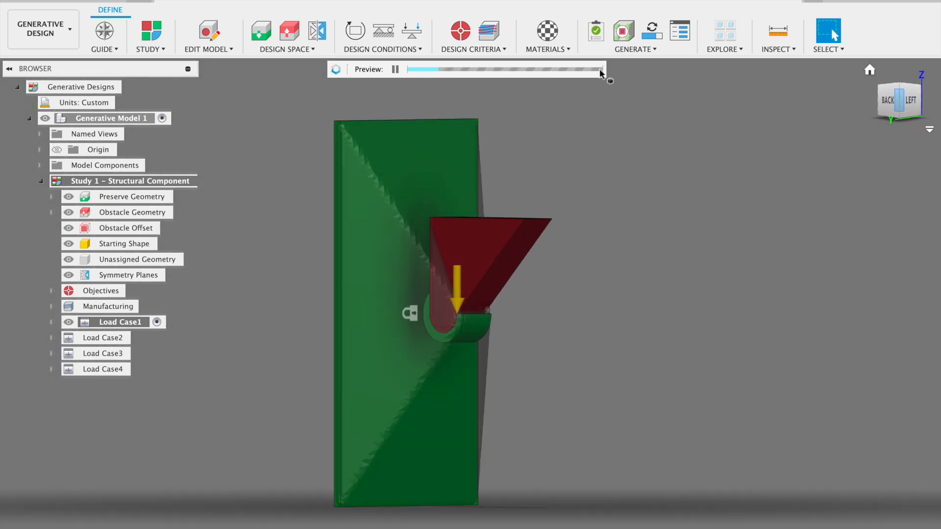
click(908, 107)
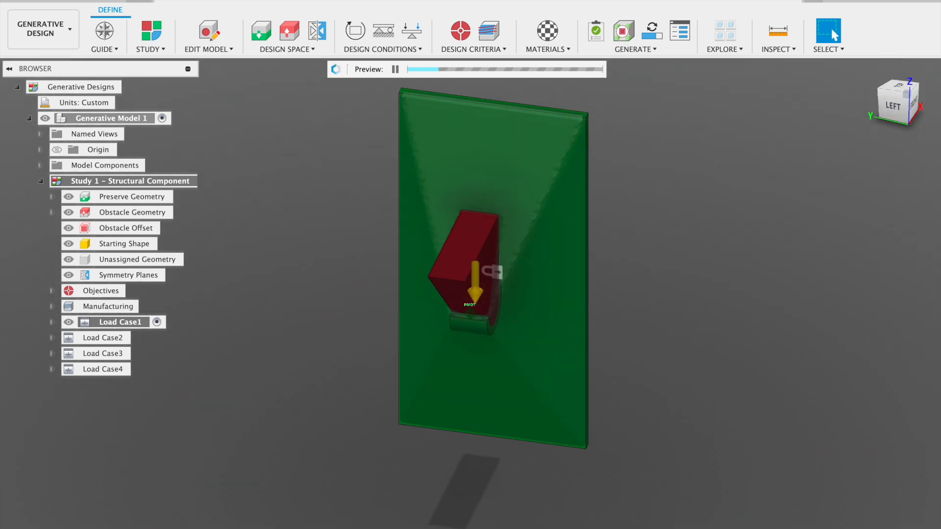
drag(803, 115, 768, 130)
Step: Pause and quit the Previewer and open the generative model for editing
click(395, 69)
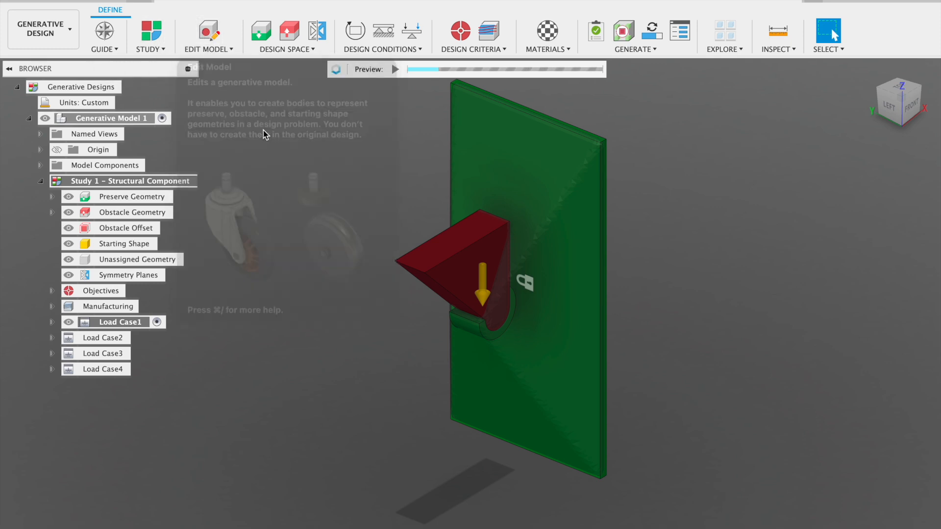
click(219, 43)
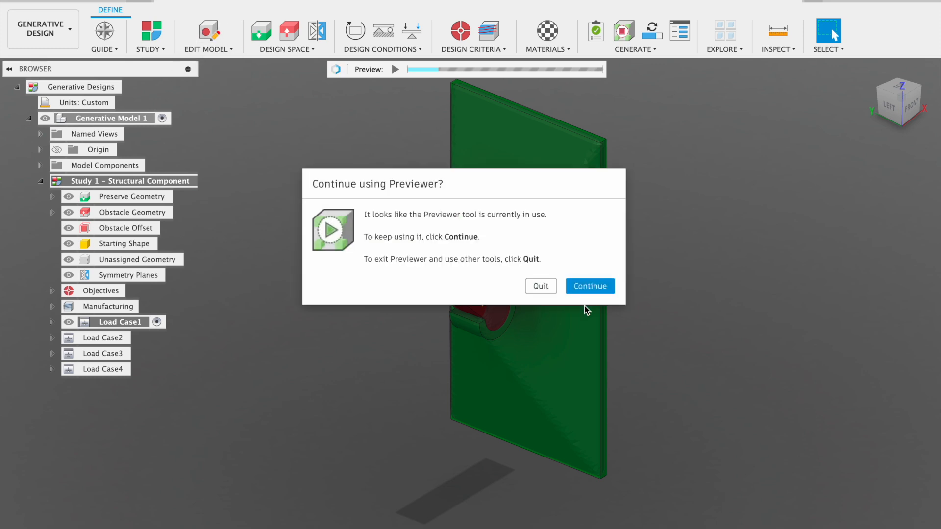
click(598, 294)
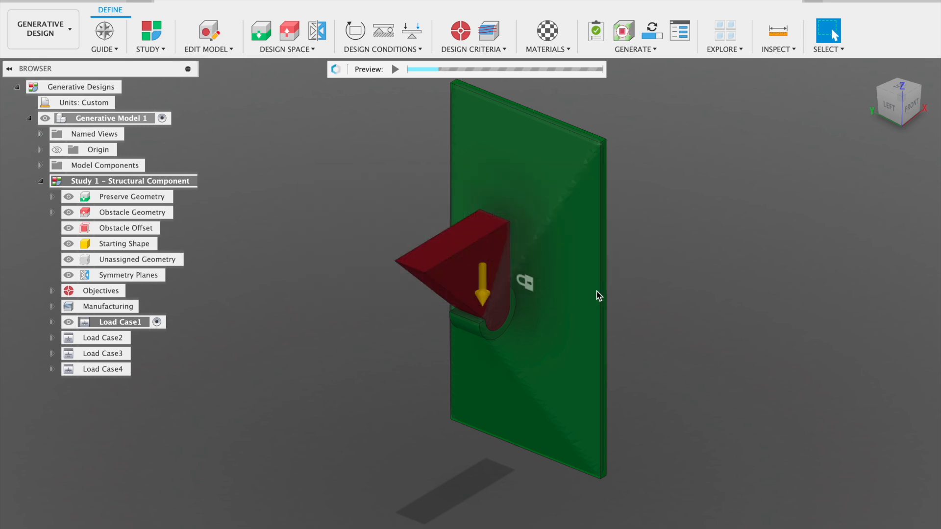
click(219, 36)
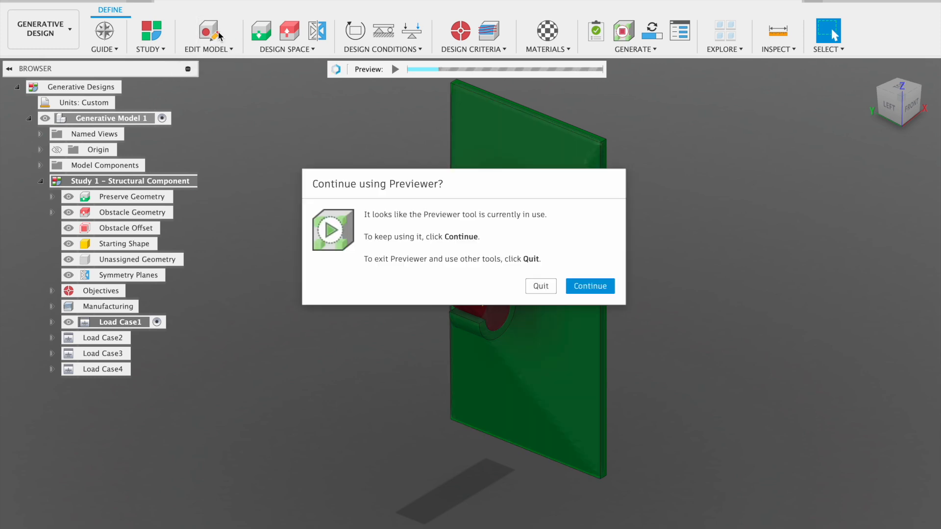
click(541, 286)
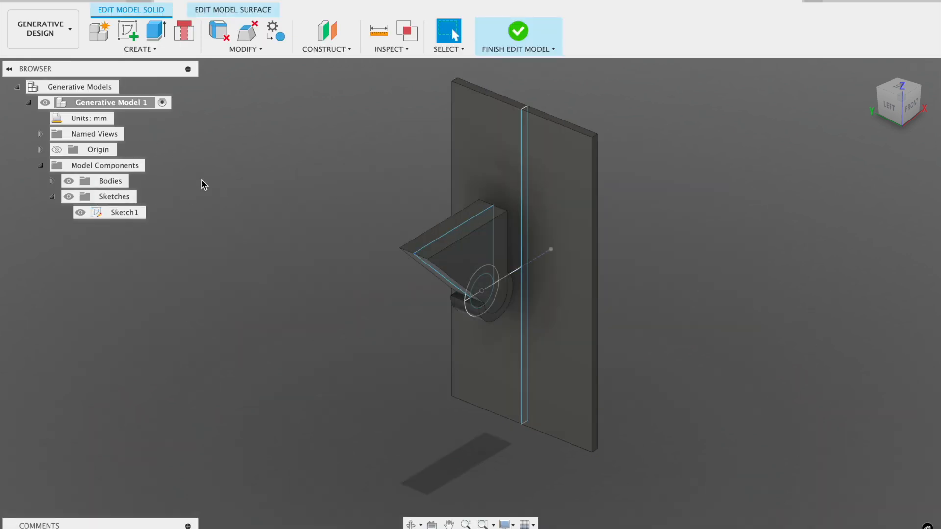
Step: Widen the obstacle's extrusion well beyond both sides of the hook and finish editing the model
right_click(119, 528)
click(192, 422)
drag(507, 295, 561, 314)
click(860, 357)
click(515, 36)
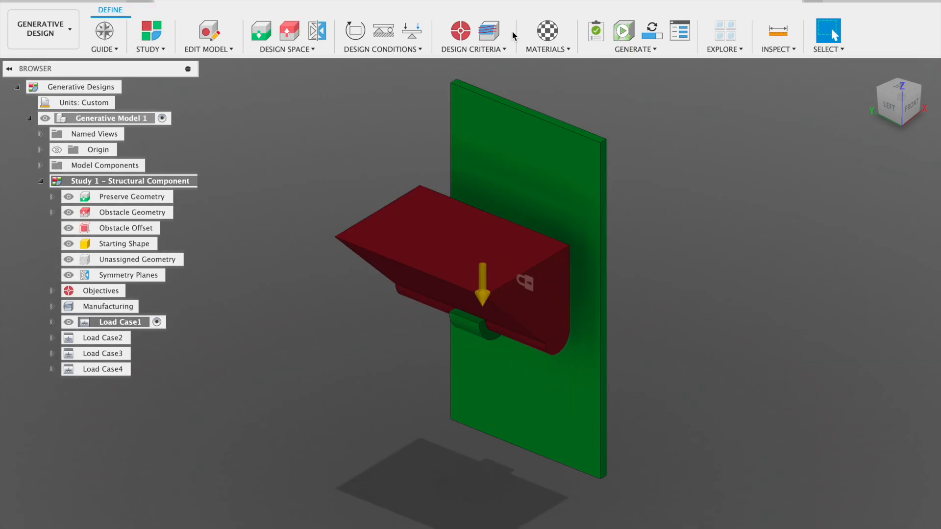
Step: Run the Previewer on the revised model and examine the predicted shape from the front and at an angle
click(623, 31)
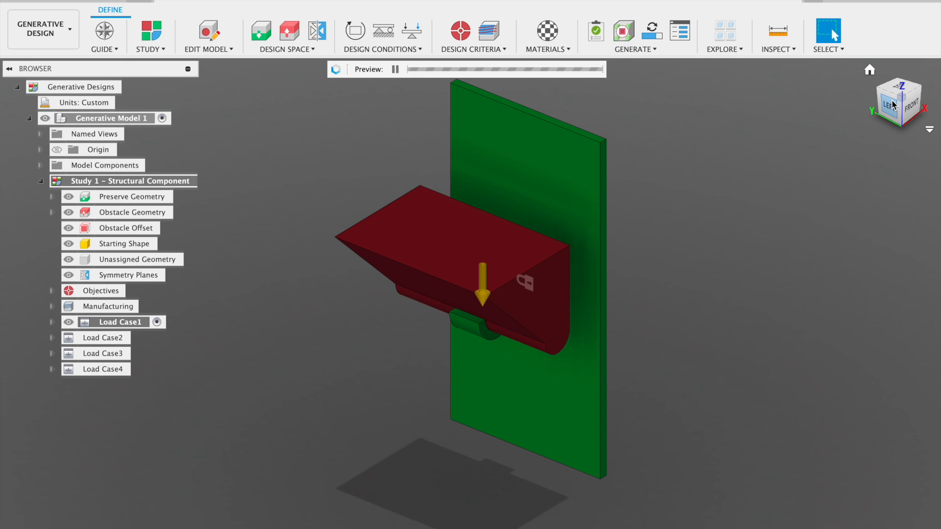
click(920, 114)
mouse_move(469, 313)
shift+middle_down()
mouse_move(510, 343)
mouse_move(490, 314)
mouse_move(564, 323)
mouse_move(520, 312)
mouse_move(556, 314)
mouse_move(541, 312)
mouse_move(482, 319)
mouse_move(485, 307)
mouse_move(554, 309)
mouse_move(525, 324)
mouse_move(523, 339)
mouse_move(559, 312)
shift+middle_up()
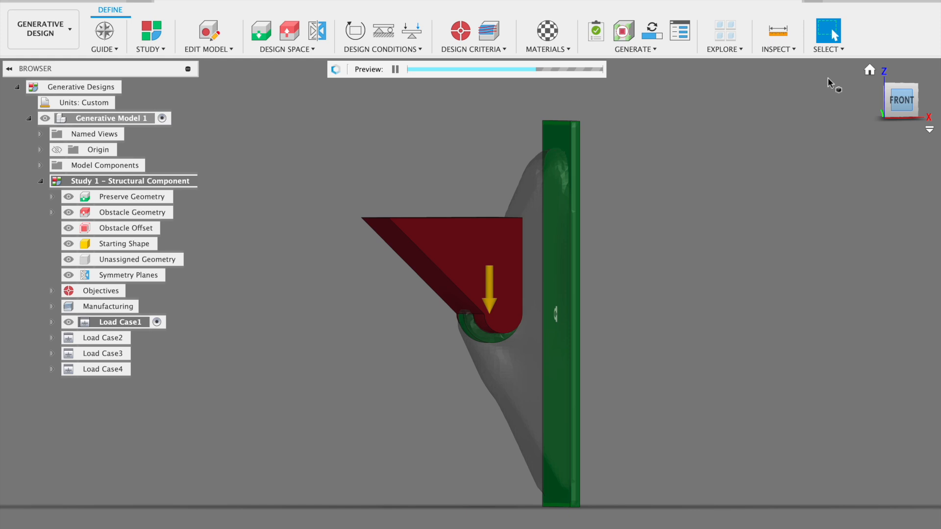
mouse_move(901, 97)
mouse_down()
mouse_move(873, 103)
mouse_move(894, 104)
mouse_move(874, 87)
mouse_up()
click(874, 87)
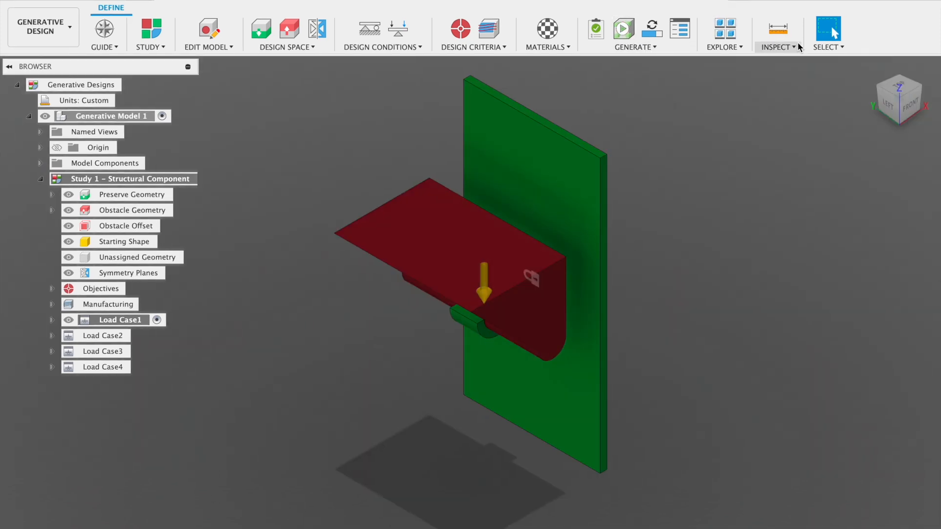
Step: Generate Study 1 - Structural Component and look through its converged and processing outcomes
click(645, 28)
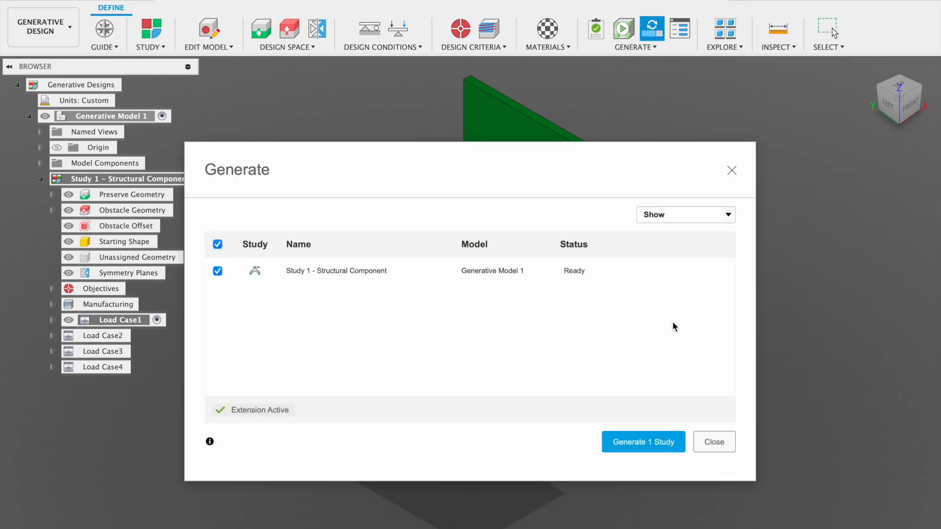
click(637, 444)
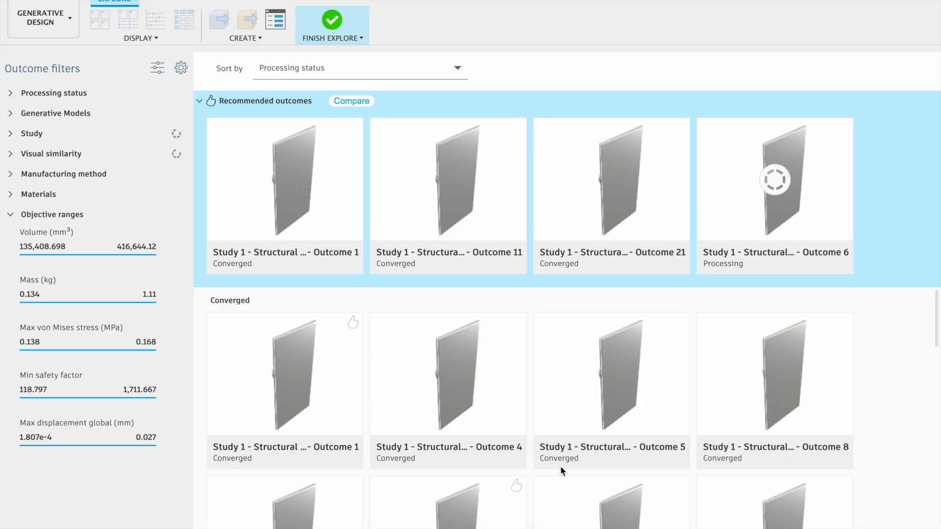
scroll(474, 404, down, 15)
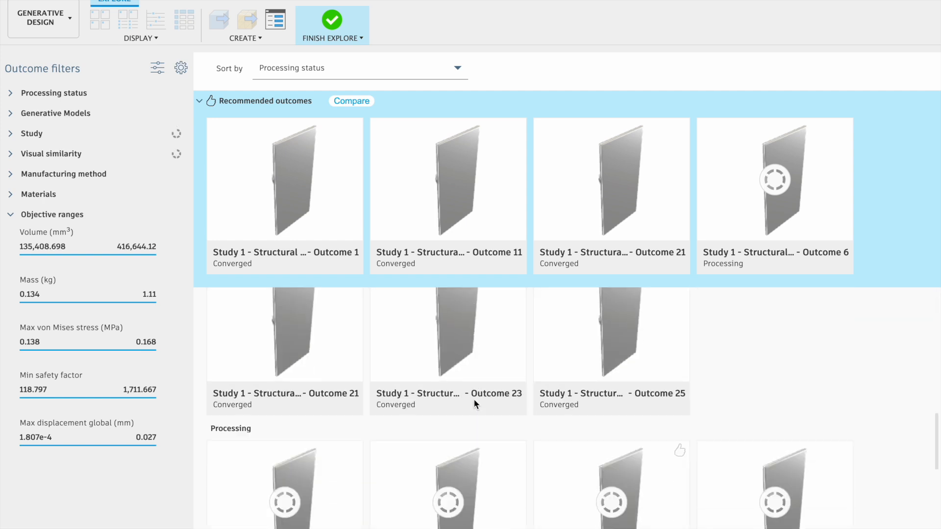
Step: Look through Study 1's recommended and converged outcomes and open Outcome 1
scroll(473, 401, up, 10)
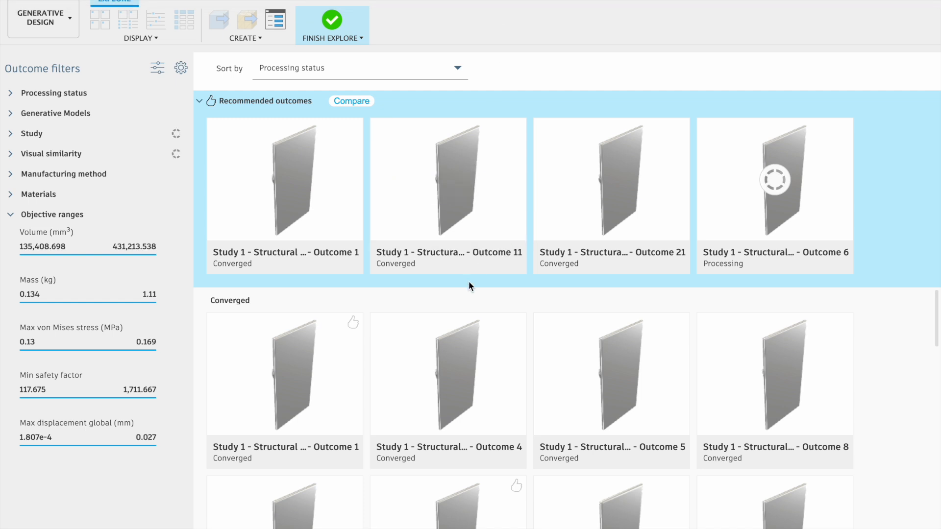
scroll(457, 368, down, 6)
scroll(456, 368, down, 6)
scroll(456, 367, up, 10)
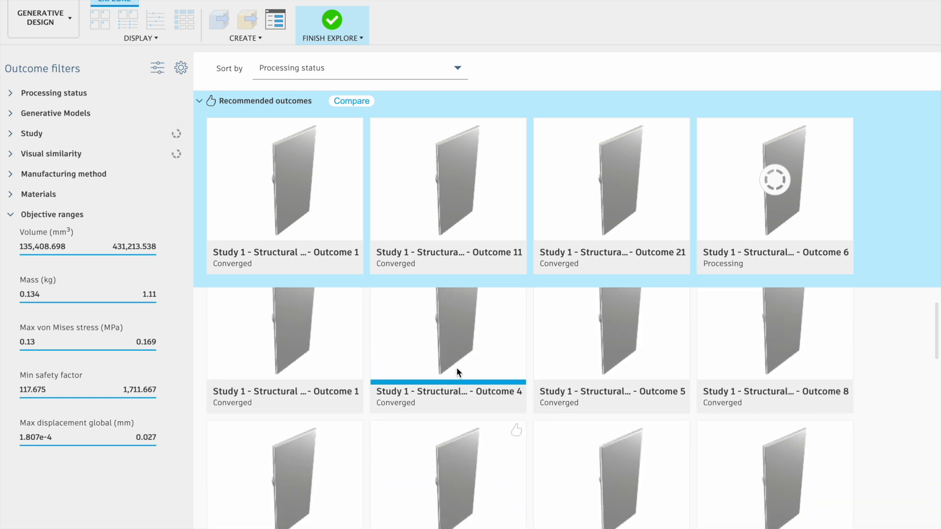
double_click(319, 224)
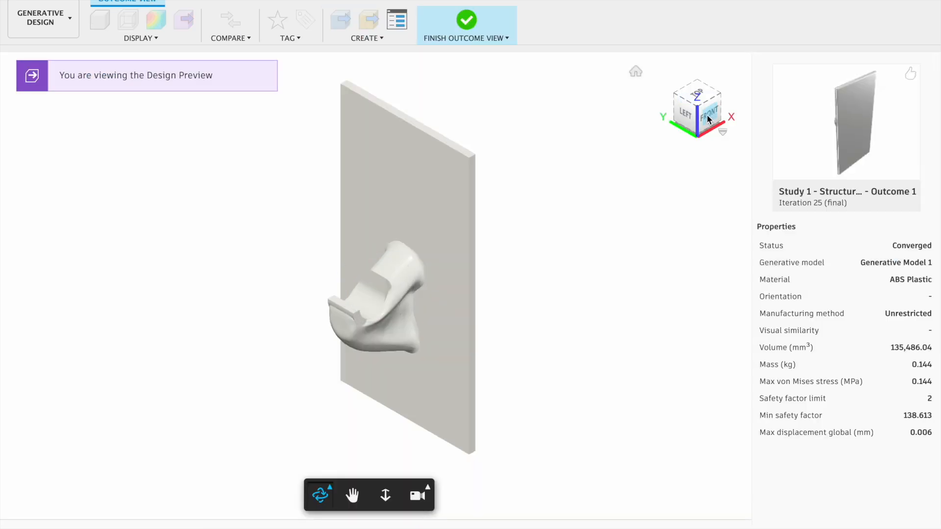
Step: Examine Outcome 1's design preview at an angle, from between left and front, and straight from the left, and finish the outcome view
click(707, 119)
drag(738, 117, 792, 221)
drag(680, 106, 748, 90)
click(689, 104)
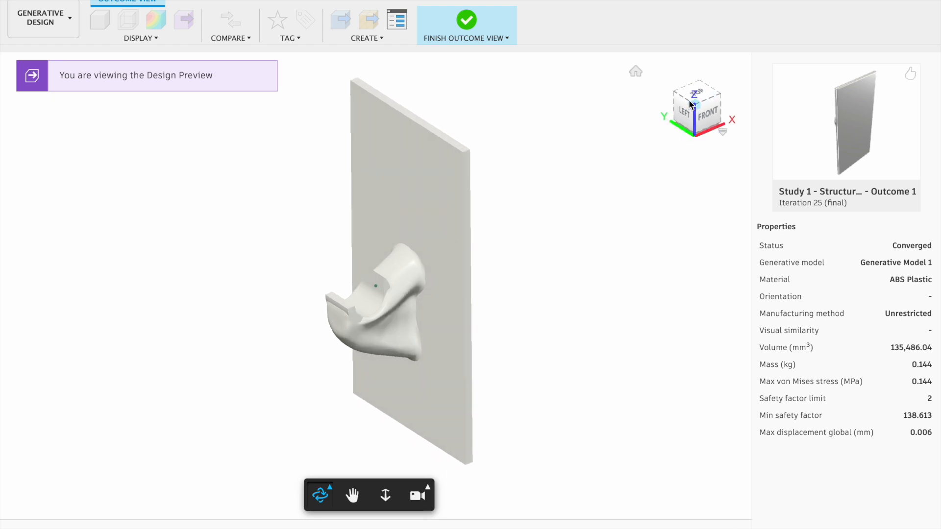
click(685, 128)
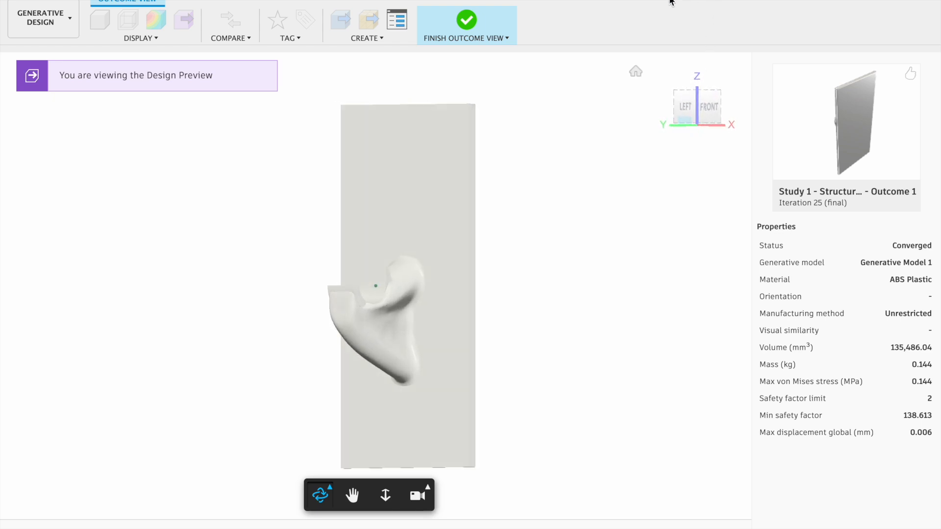
drag(688, 108, 719, 178)
drag(704, 106, 792, 61)
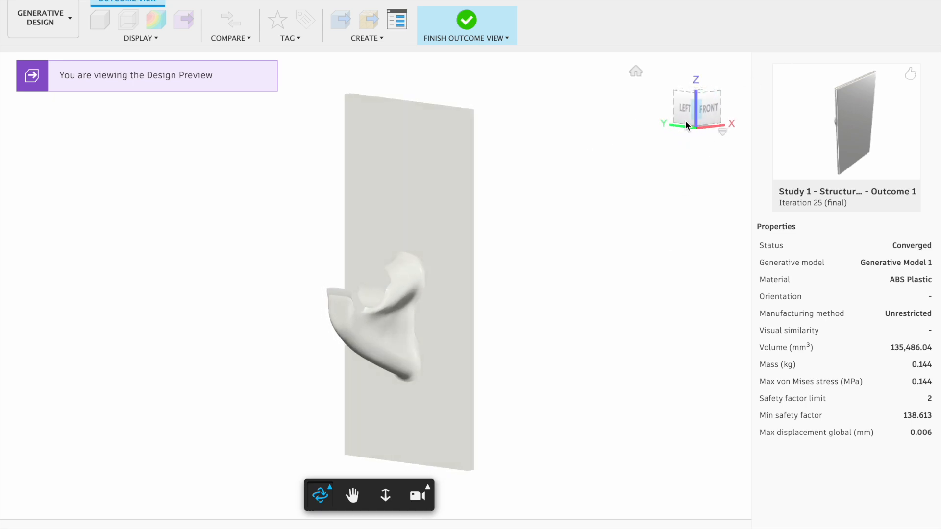
drag(678, 114, 803, 68)
drag(711, 101, 761, 100)
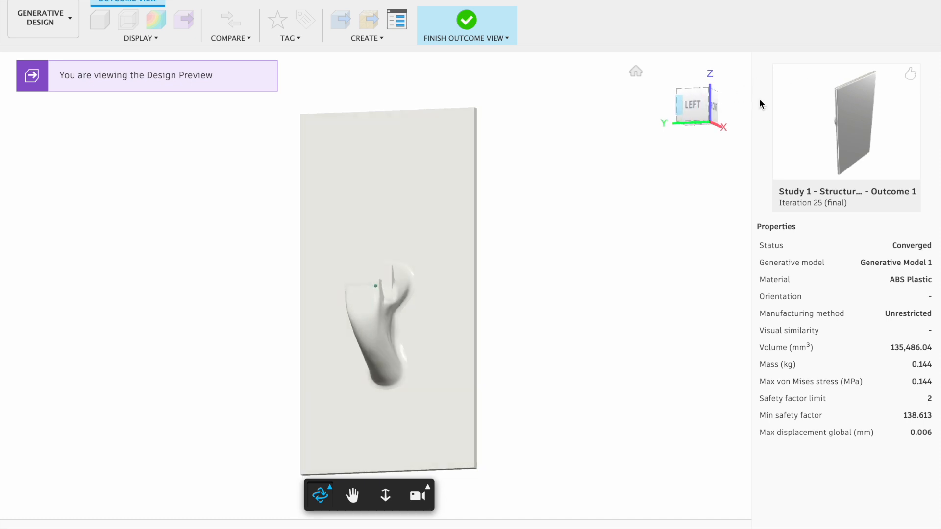
click(693, 107)
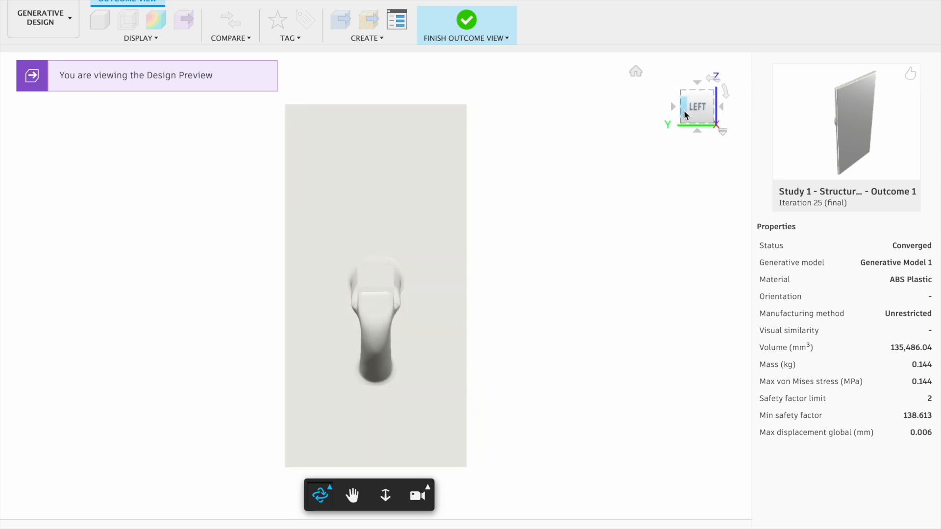
click(683, 110)
drag(713, 113, 534, 171)
click(463, 23)
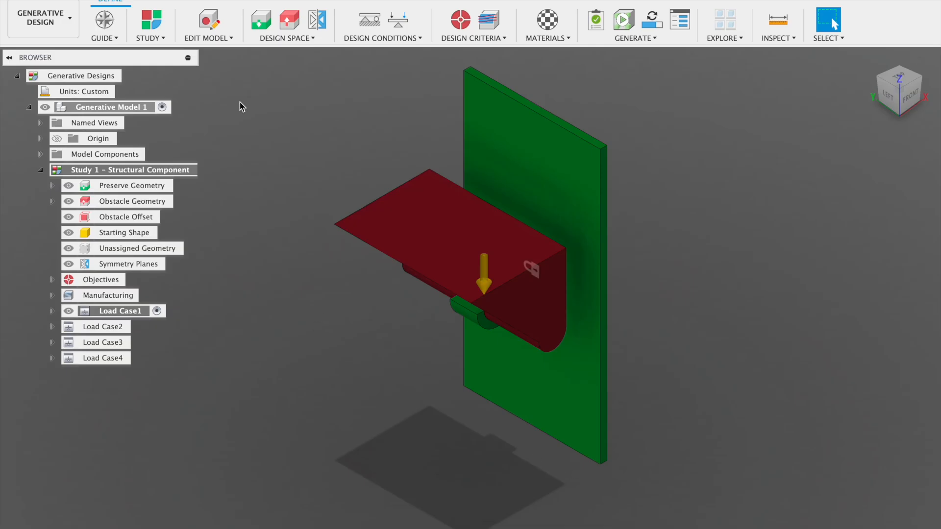
Step: Open the generative model for editing and remove the small wall-side profile above the half ring from the cradle's symmetric extrusion
click(209, 20)
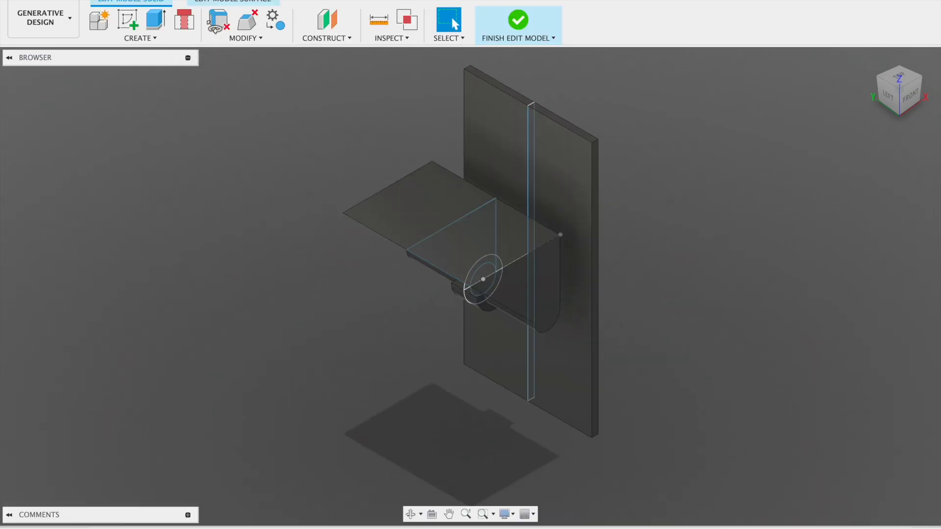
click(915, 96)
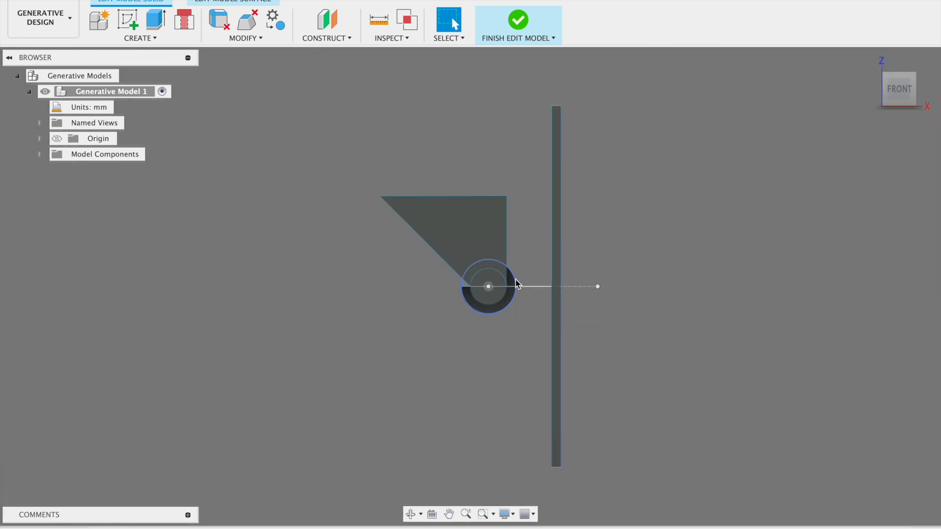
scroll(517, 282, up, 2)
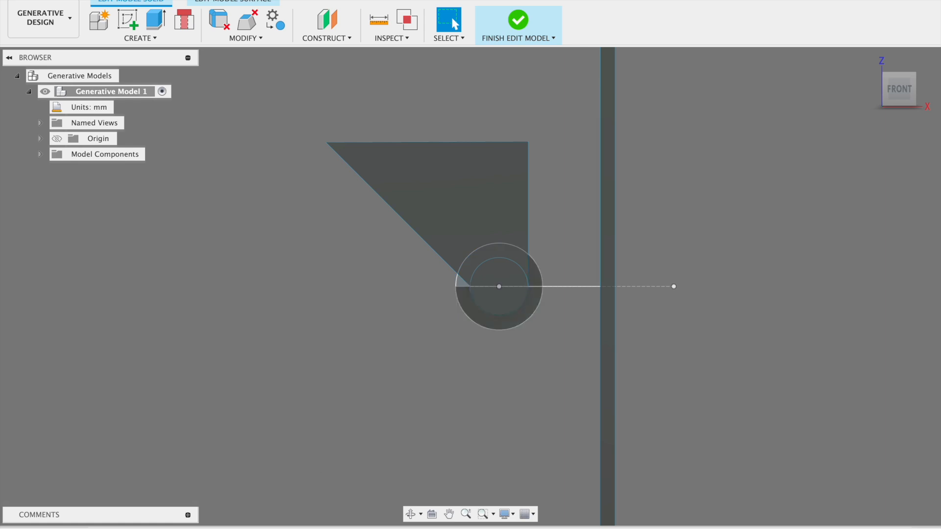
right_click(531, 294)
click(208, 414)
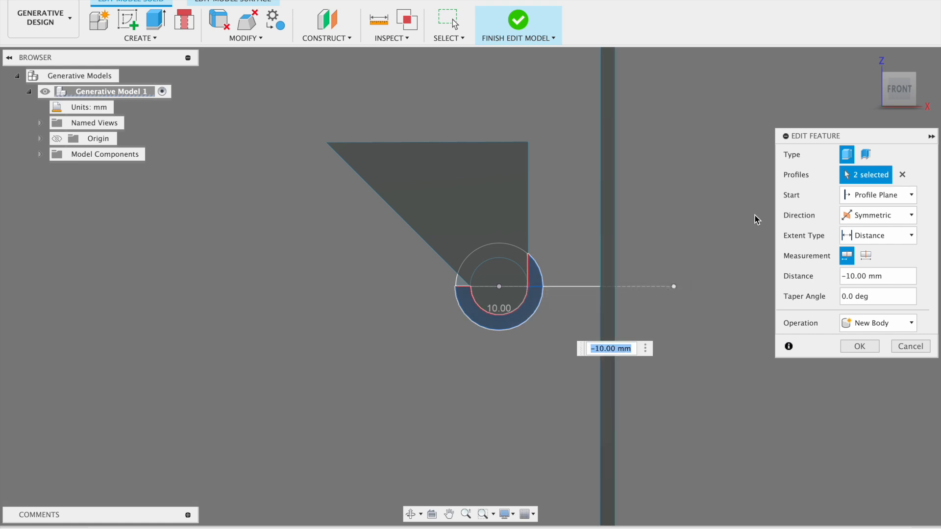
click(536, 280)
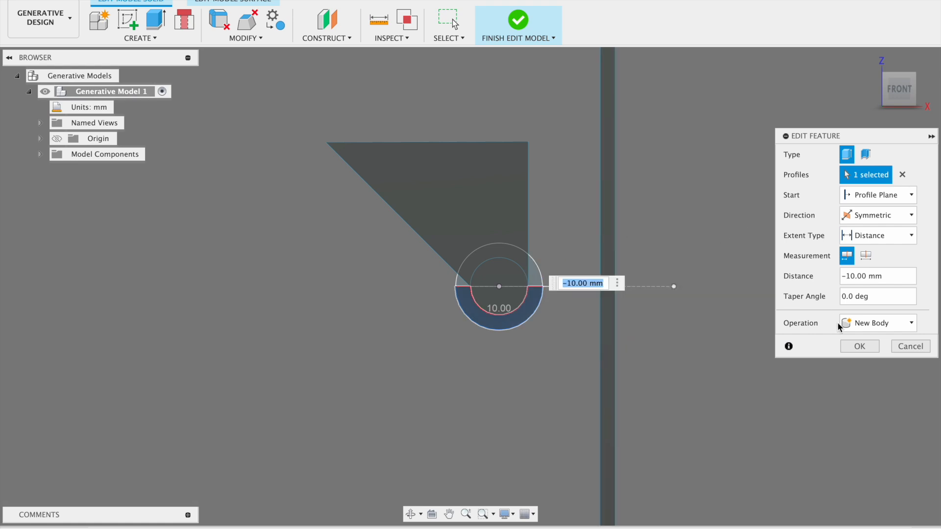
click(859, 346)
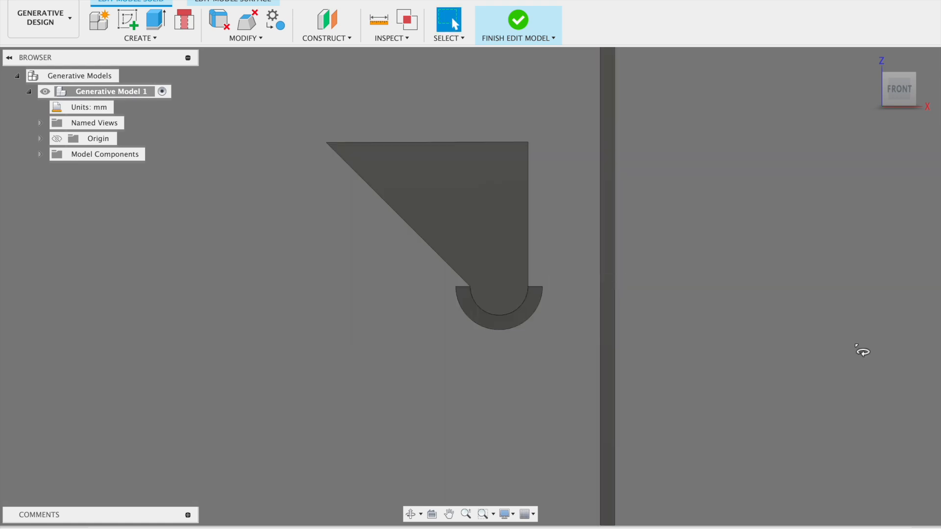
Step: Edit the underlying sketch, set the outer cradle circle's diameter to 25 mm, and finish the sketch
drag(894, 88, 581, 257)
right_click(132, 525)
click(136, 410)
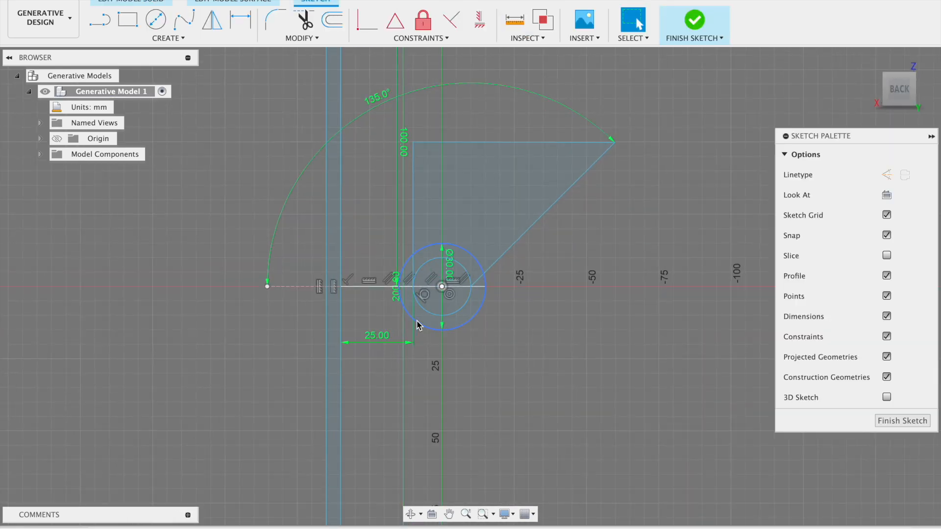
click(416, 322)
key(d)
click(398, 300)
click(455, 269)
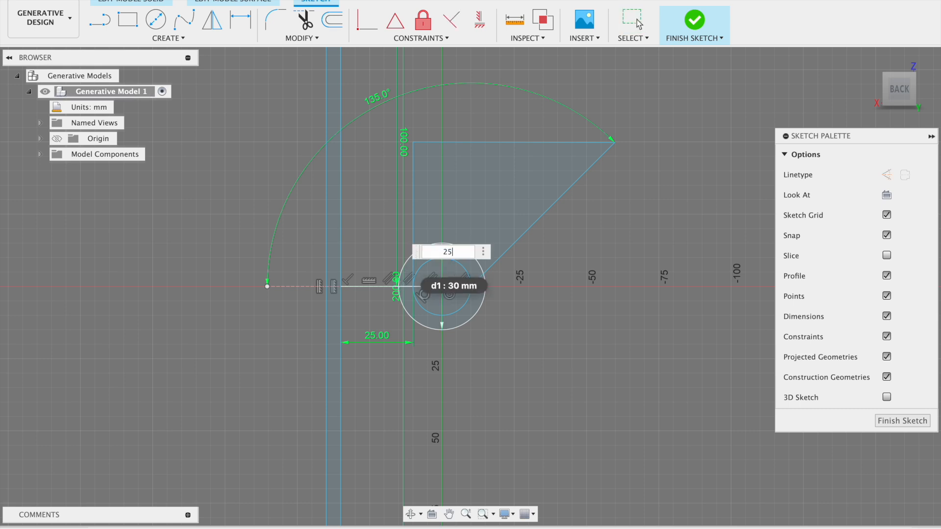
key(Return)
click(710, 37)
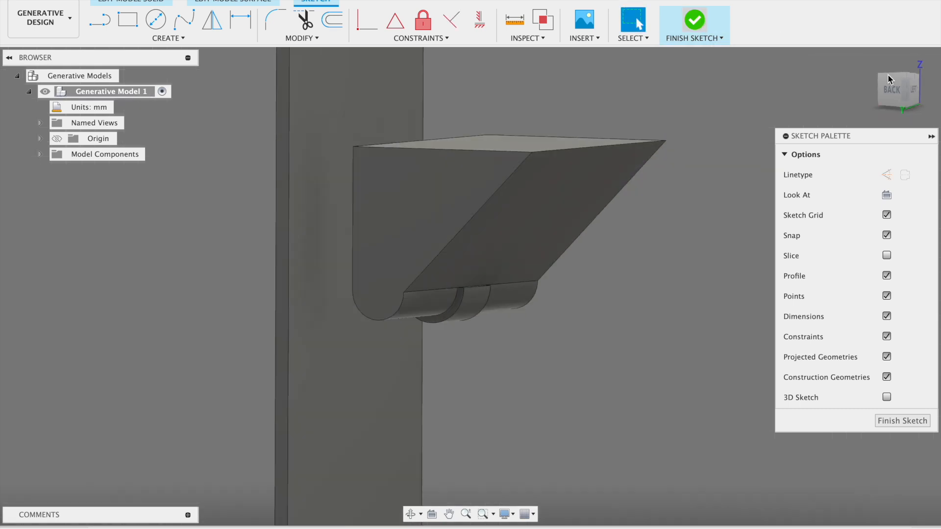
Step: Hide the obstacle Body1 so that the cradle's edges can be reached
click(424, 216)
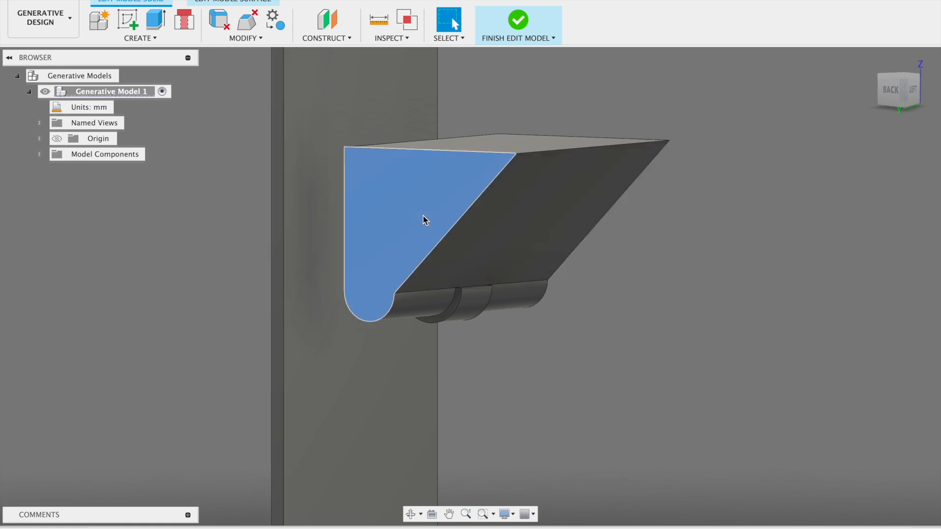
click(41, 155)
click(52, 170)
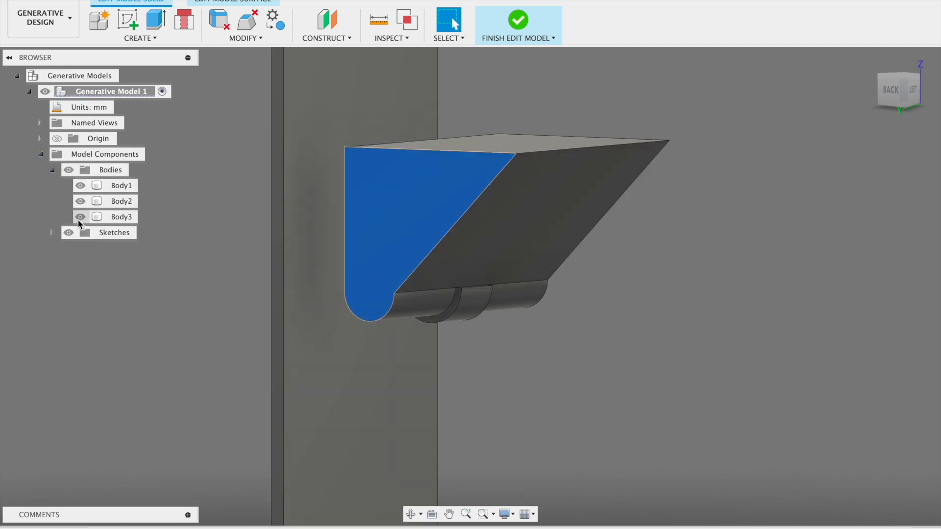
click(81, 186)
click(563, 199)
mouse_move(908, 92)
mouse_down()
mouse_move(884, 110)
mouse_move(896, 93)
mouse_up()
Step: Fillet the four long edges along the cradle's two upper rims with a 1 mm radius
key(f)
scroll(513, 256, up, 3)
click(443, 241)
click(431, 247)
click(478, 289)
click(478, 289)
text(2)
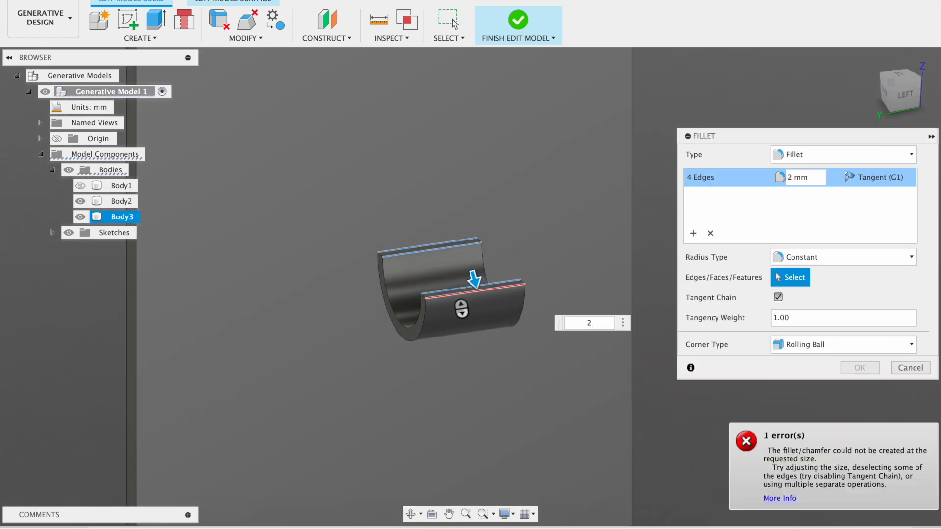
key(BackSpace)
text(1)
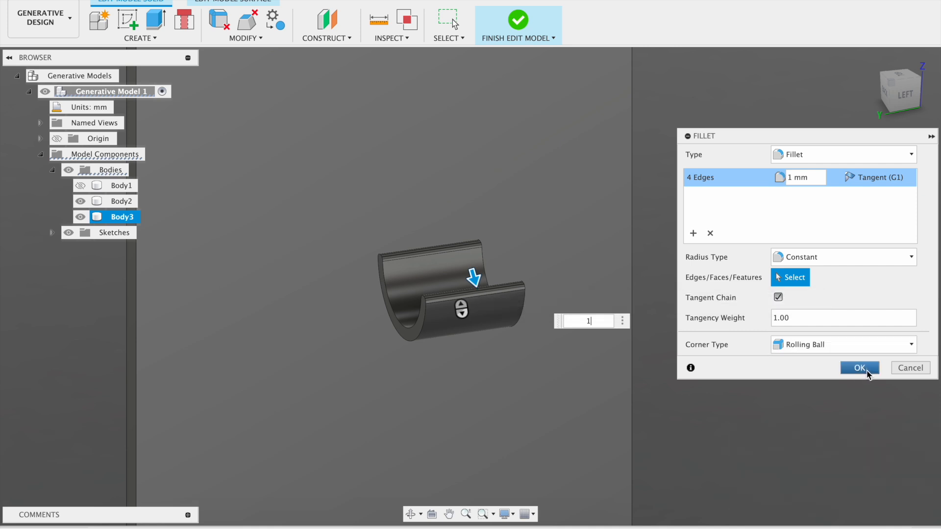
click(867, 373)
Step: Fillet all edges around both end faces of the cradle with a 1 mm radius
key(Return)
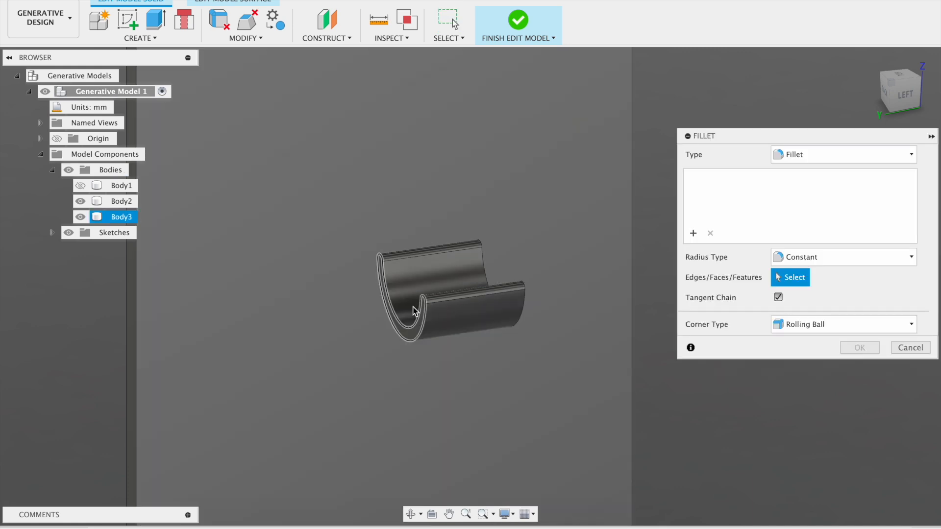
click(399, 317)
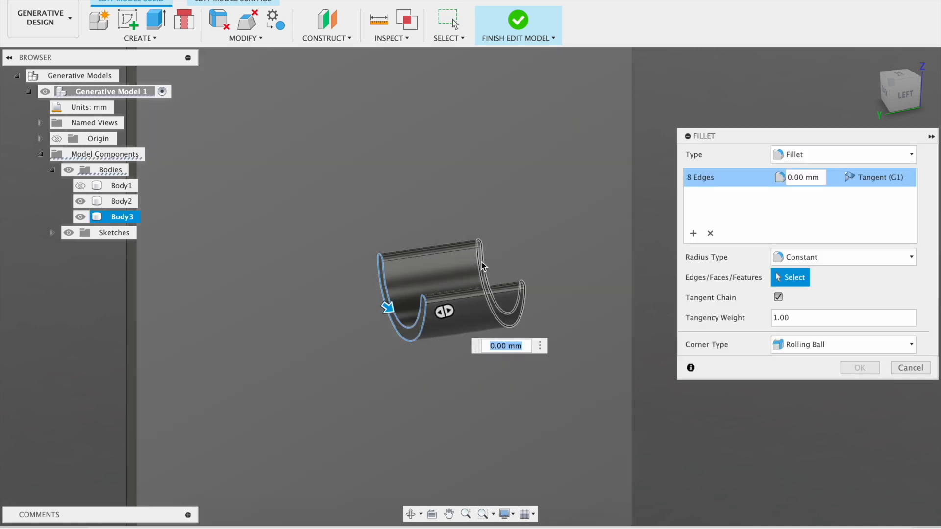
click(483, 266)
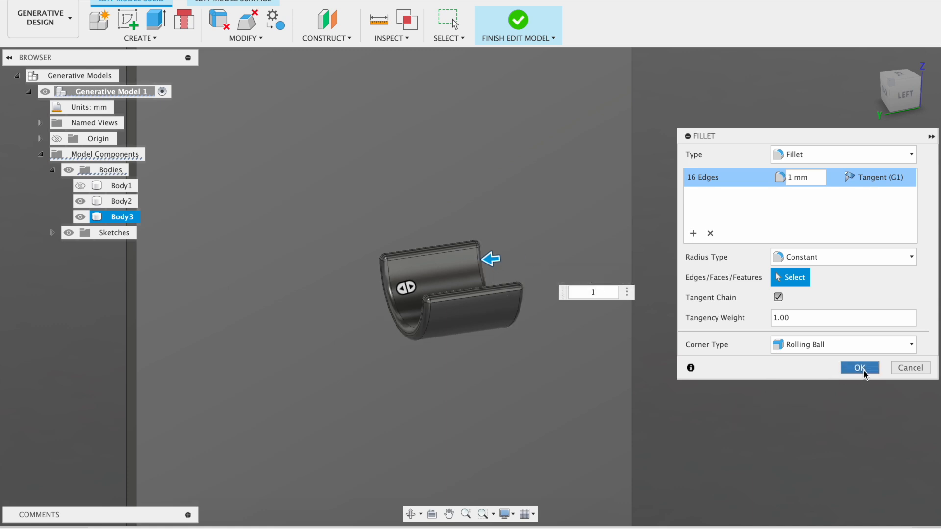
click(862, 373)
Step: Finish editing the model and show the obstacle Body1 again in the study
click(870, 59)
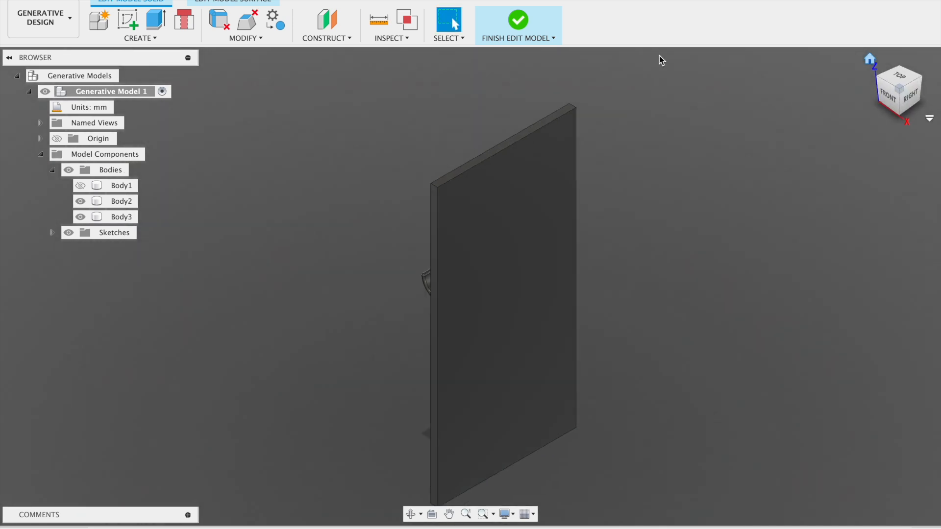
click(877, 81)
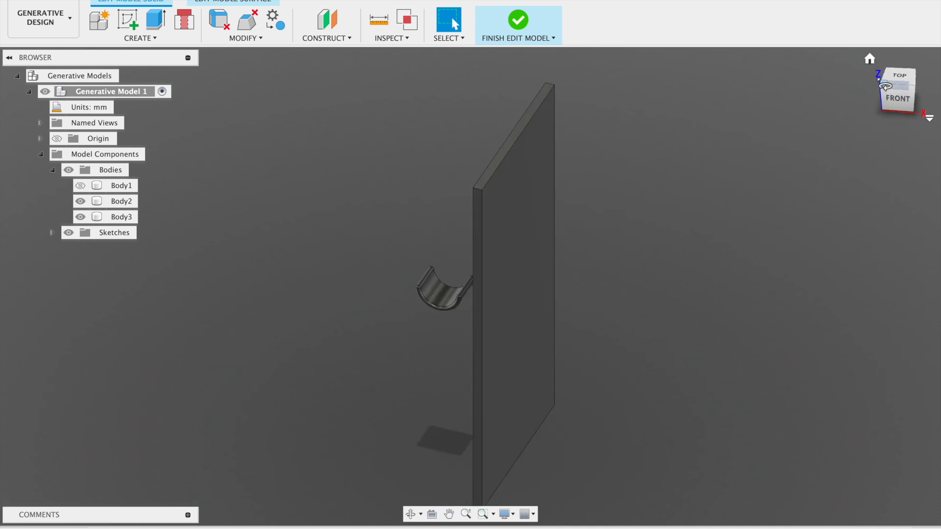
click(518, 21)
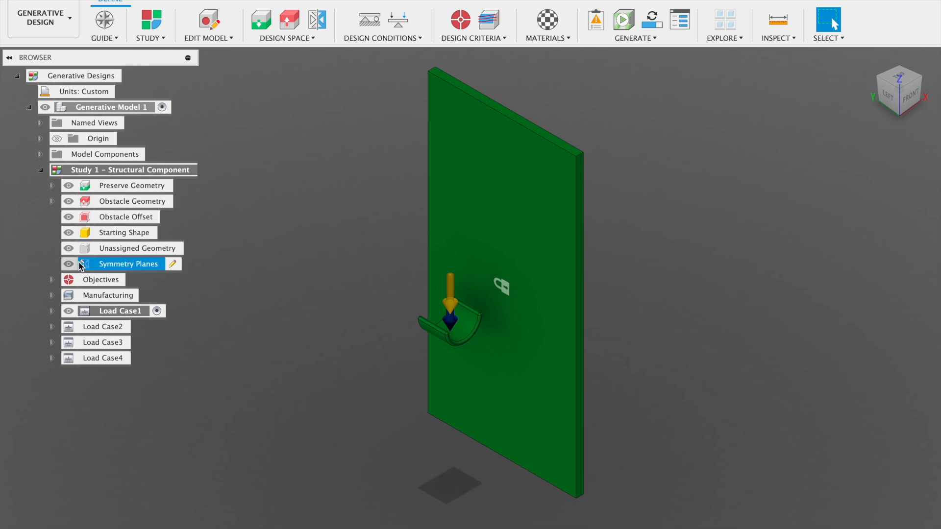
click(41, 155)
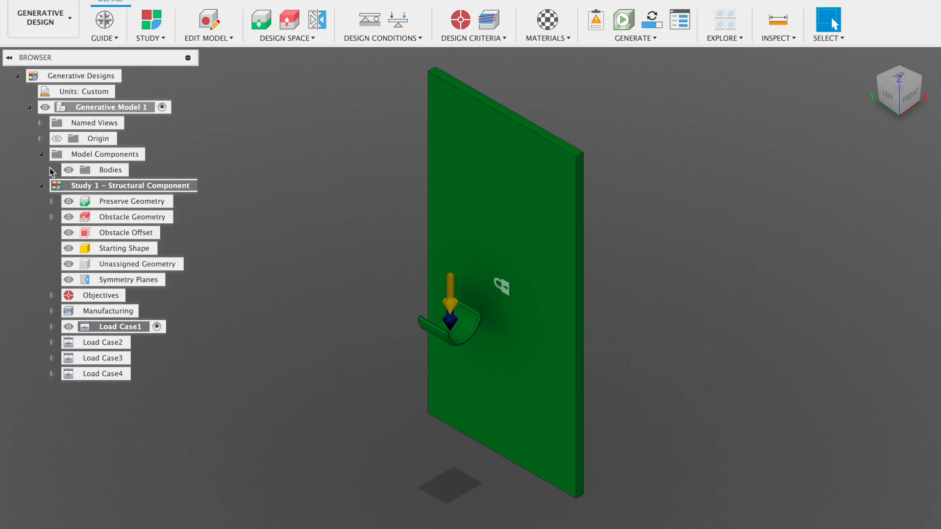
click(52, 170)
click(80, 186)
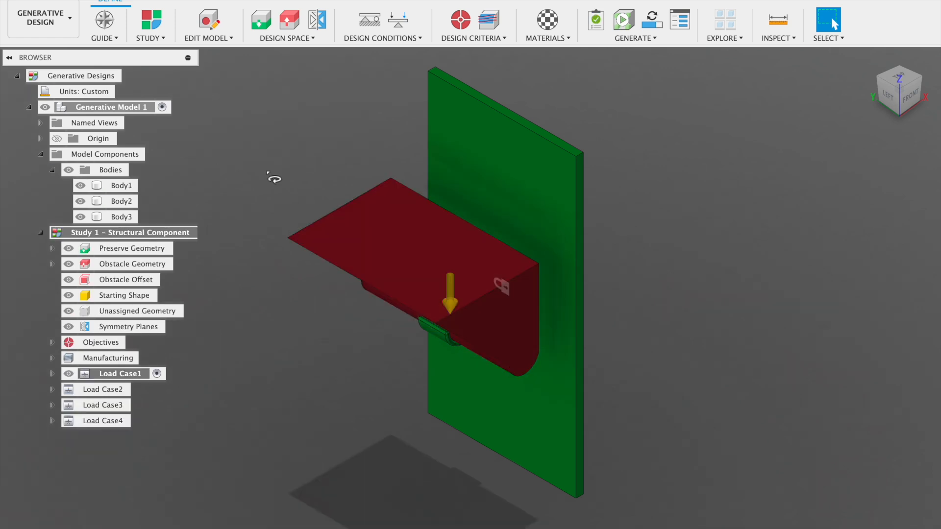
Step: Clone Load Case1 twice to add Load Case5 and Load Case6 to the study
drag(900, 83, 920, 45)
click(107, 421)
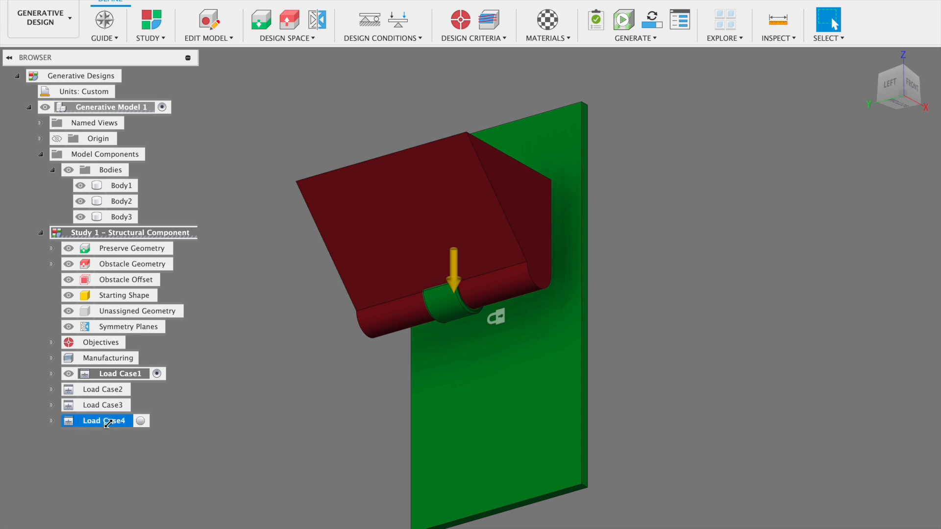
click(115, 374)
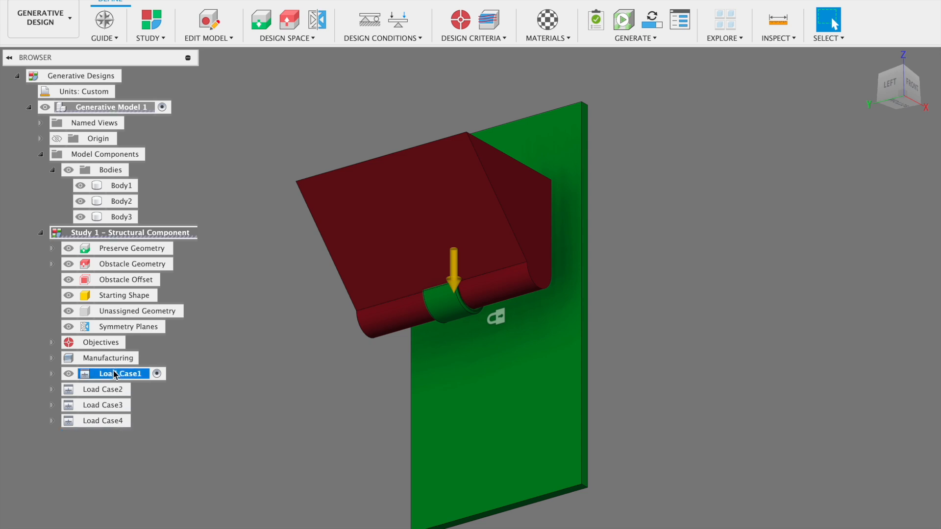
right_click(115, 375)
click(183, 412)
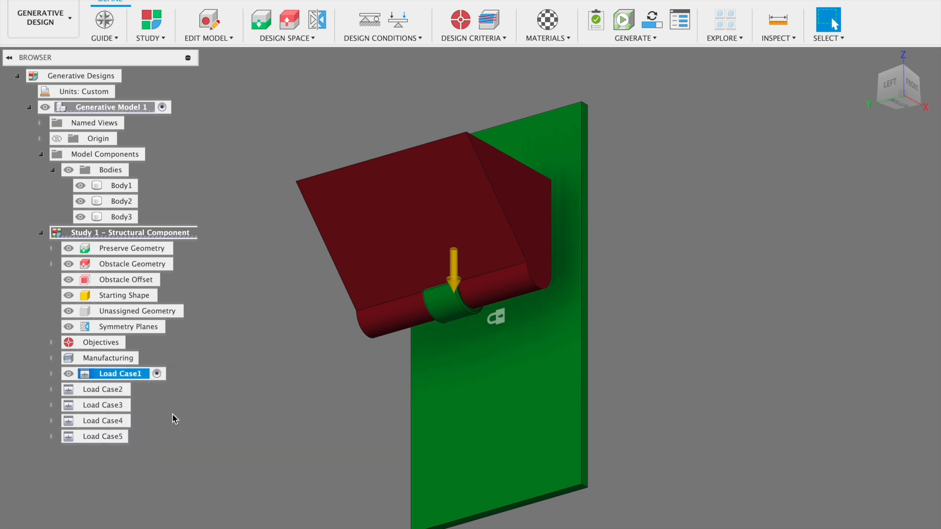
click(134, 371)
right_click(132, 376)
click(175, 413)
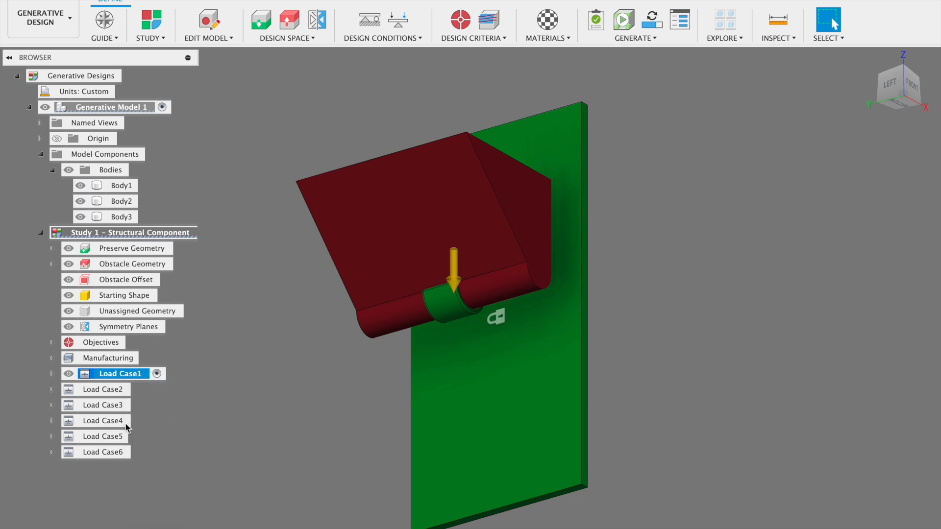
Step: Set the Y angle of Load Case5's structural force on the cradle to -45 degrees
click(112, 436)
right_click(111, 437)
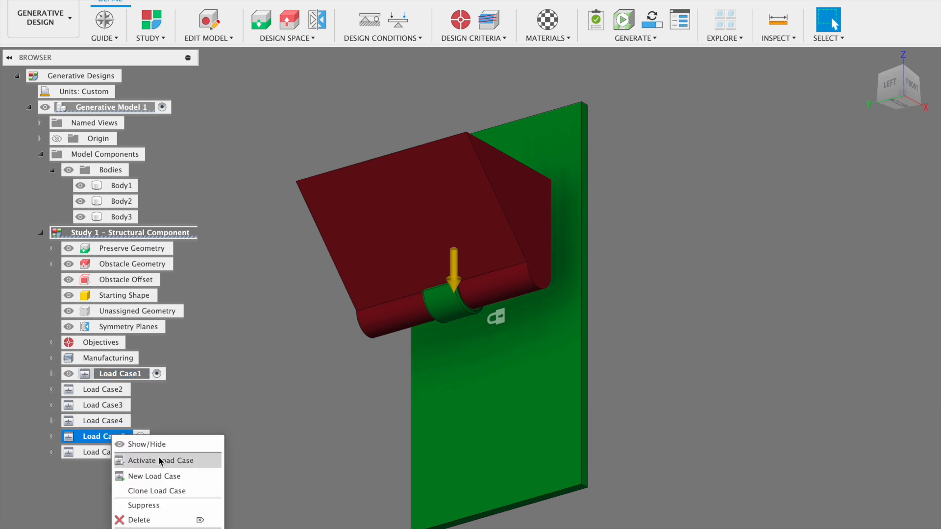
click(203, 414)
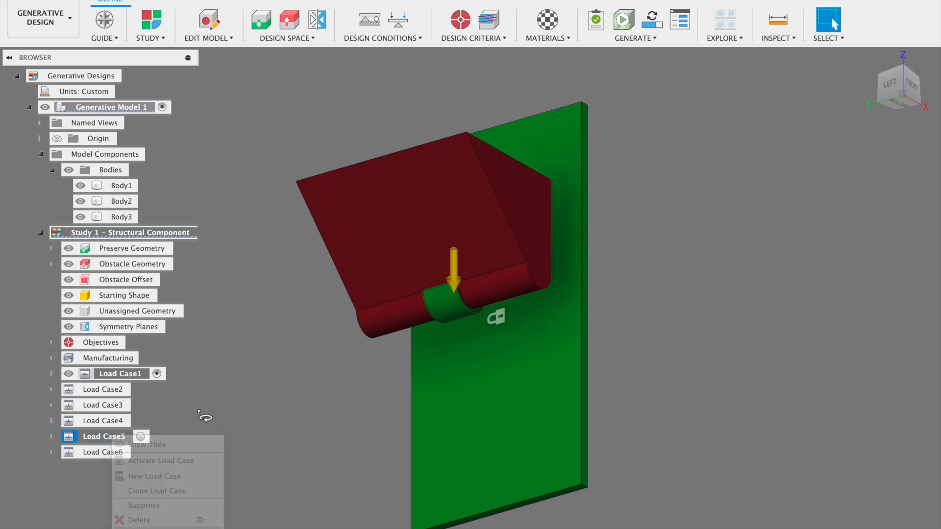
click(52, 437)
click(64, 451)
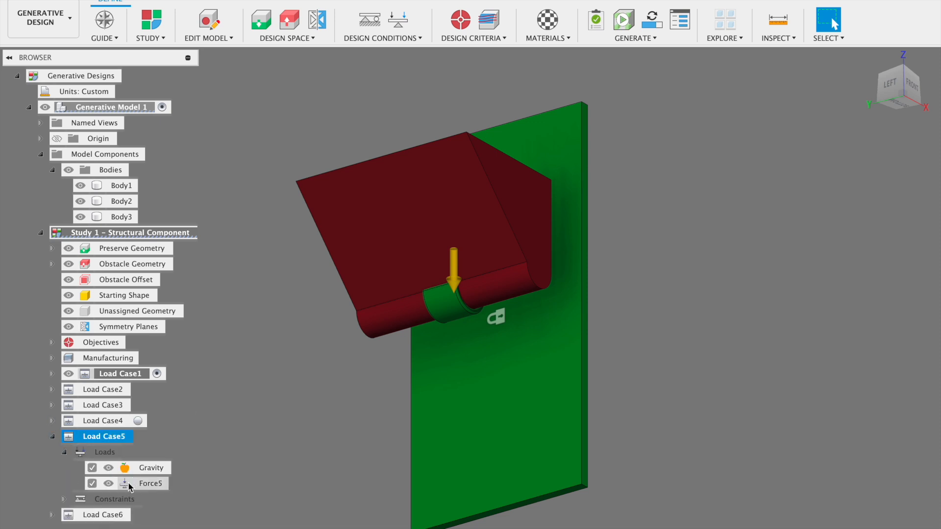
click(176, 484)
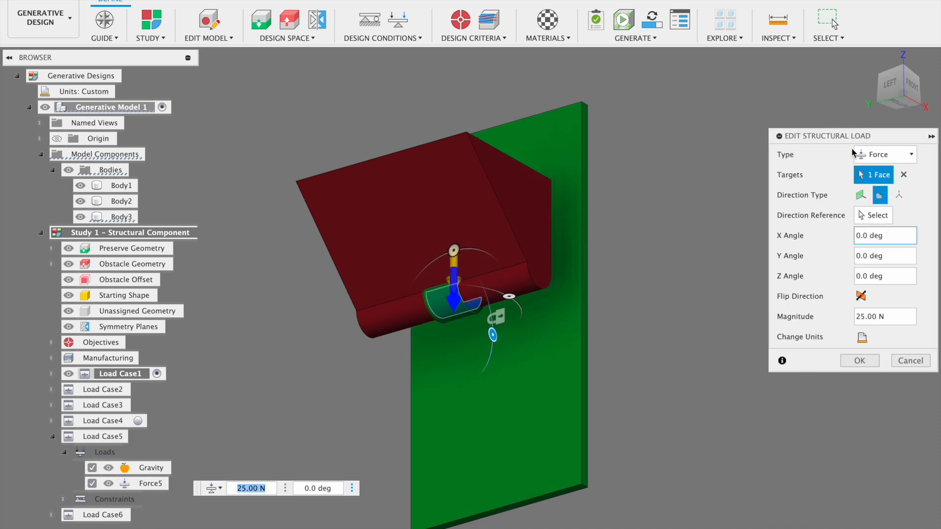
drag(908, 90, 939, 129)
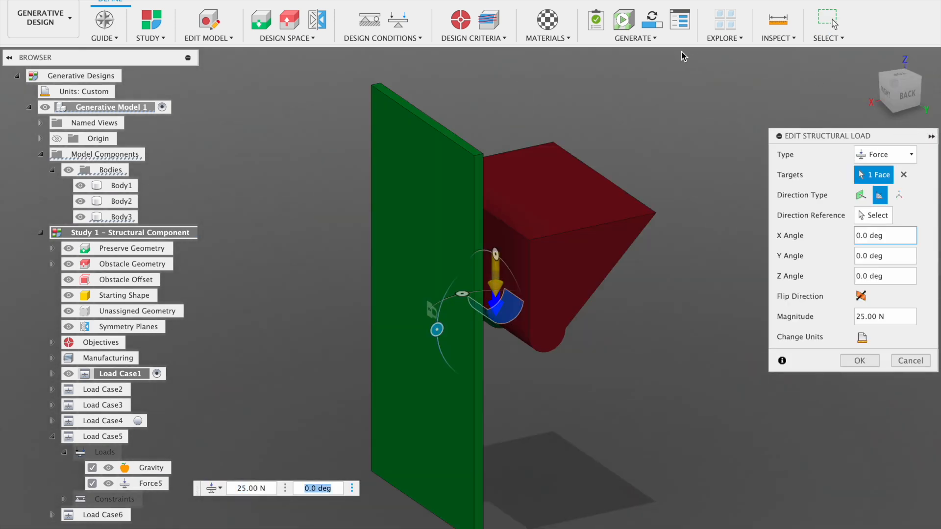
click(887, 90)
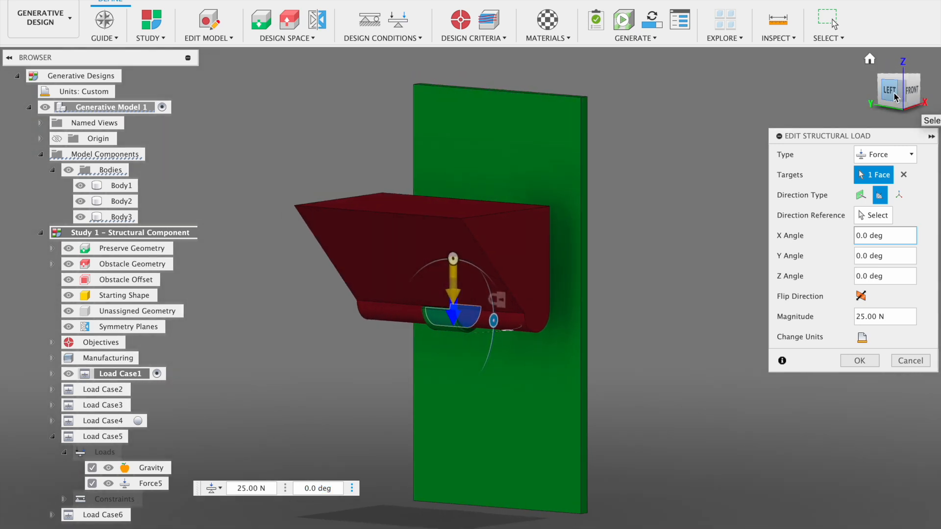
click(891, 93)
drag(474, 260, 421, 270)
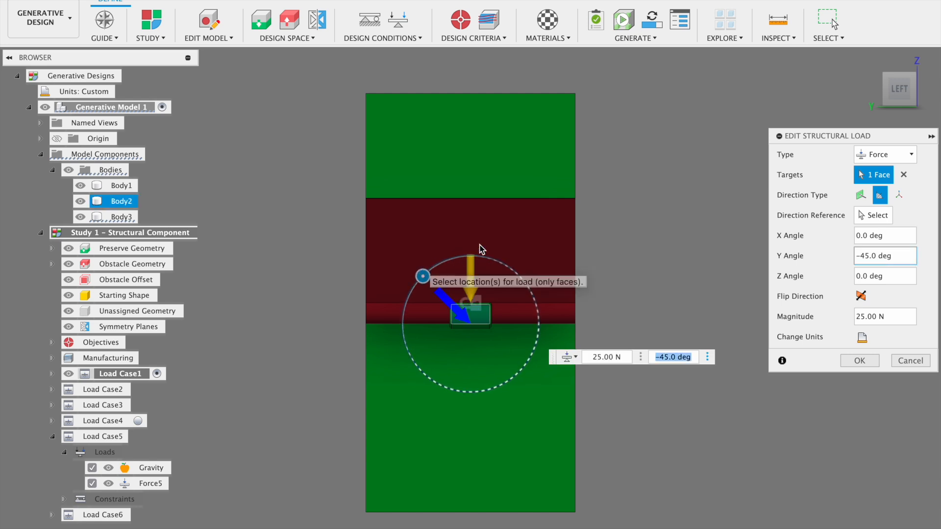
click(869, 364)
Step: Set the Y angle of Load Case6's structural force on the cradle to 45 degrees and collapse both new load cases
click(52, 514)
scroll(66, 512, down, 2)
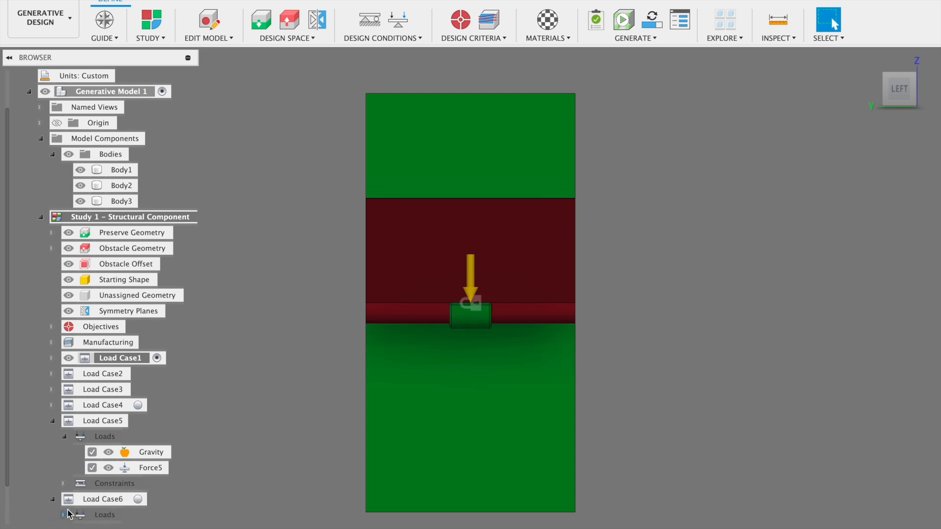
click(66, 501)
scroll(67, 504, down, 2)
click(180, 503)
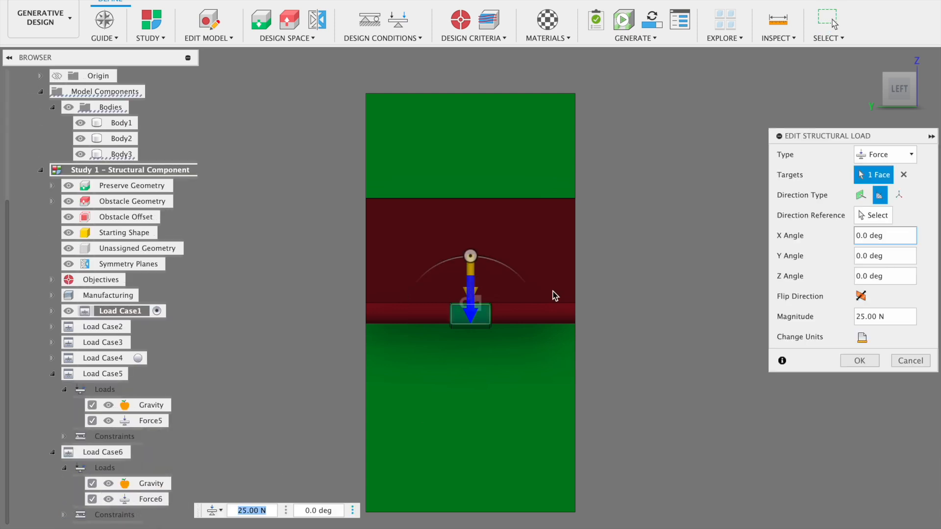
drag(470, 257, 530, 279)
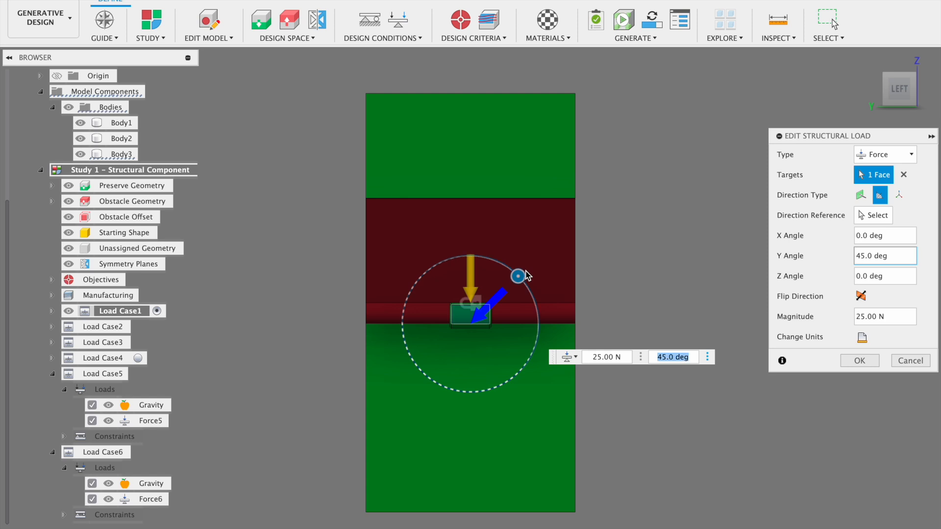
click(862, 360)
mouse_move(916, 94)
mouse_down()
mouse_move(863, 81)
mouse_move(897, 101)
mouse_up()
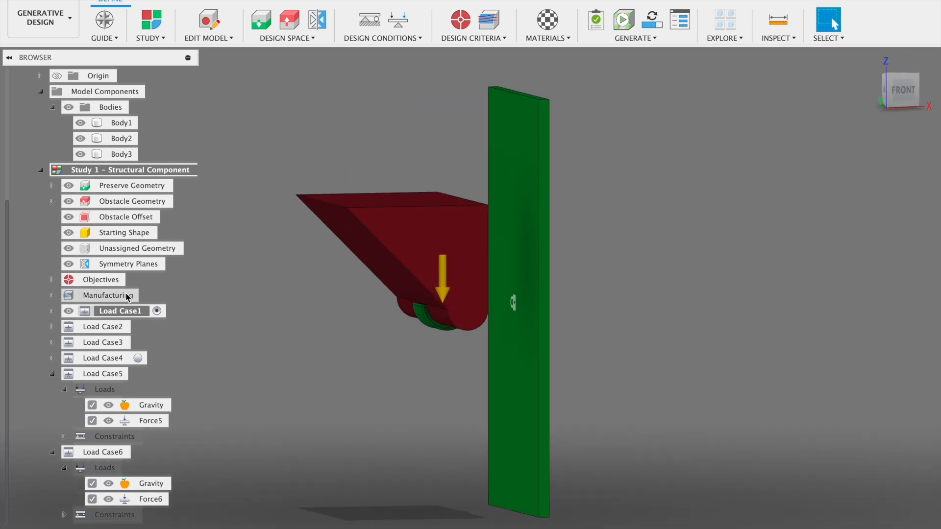
click(52, 374)
click(53, 452)
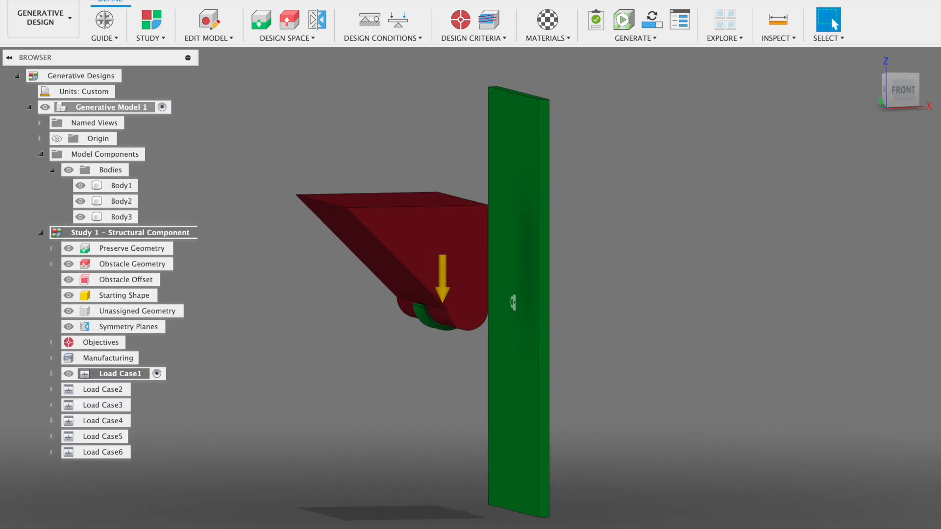
Step: Disable the Additive manufacturing method for the study, leaving only Unrestricted enabled
click(489, 21)
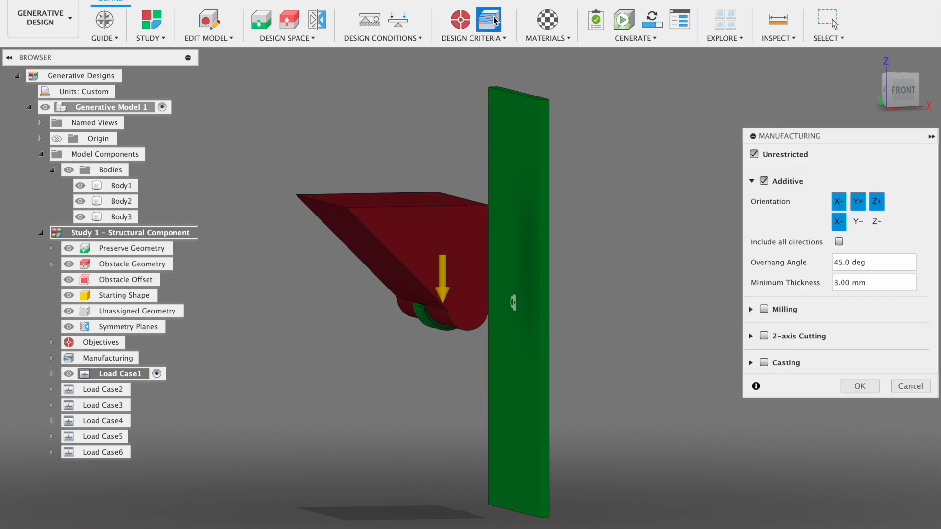
click(764, 182)
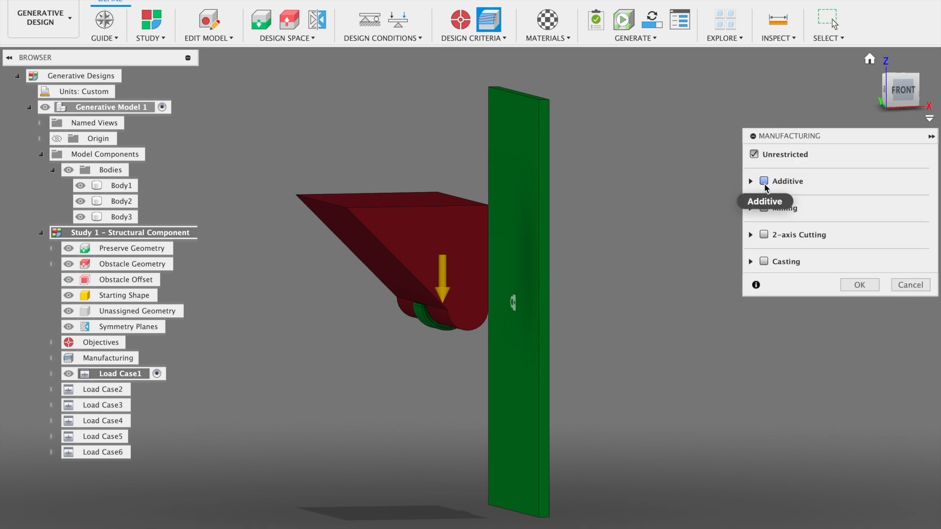
click(861, 285)
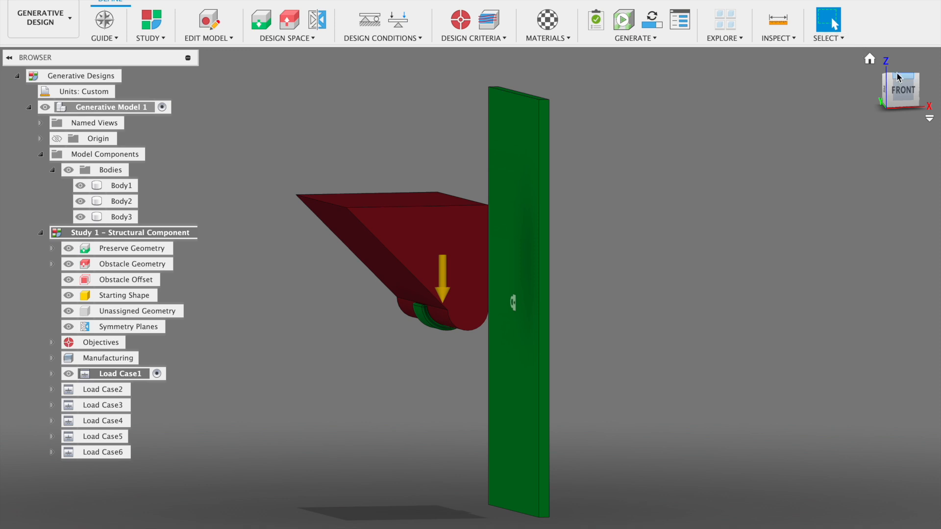
Step: Activate the load cases from Load Case2 through Load Case5 to examine their force directions on the cradle
mouse_move(897, 91)
mouse_down()
mouse_move(910, 116)
mouse_move(902, 68)
mouse_up()
mouse_move(469, 294)
shift+middle_down()
mouse_move(216, 291)
mouse_move(529, 308)
mouse_move(585, 327)
shift+middle_up()
drag(898, 87, 886, 86)
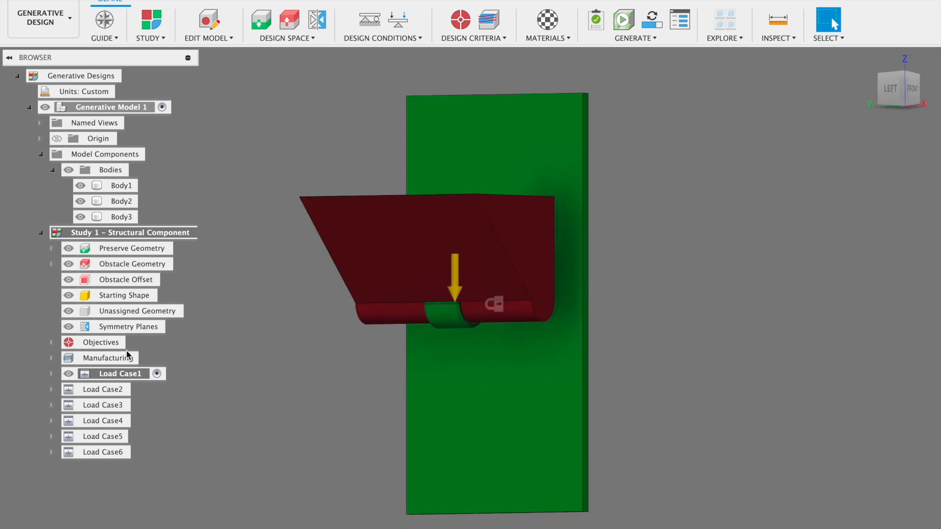
double_click(137, 390)
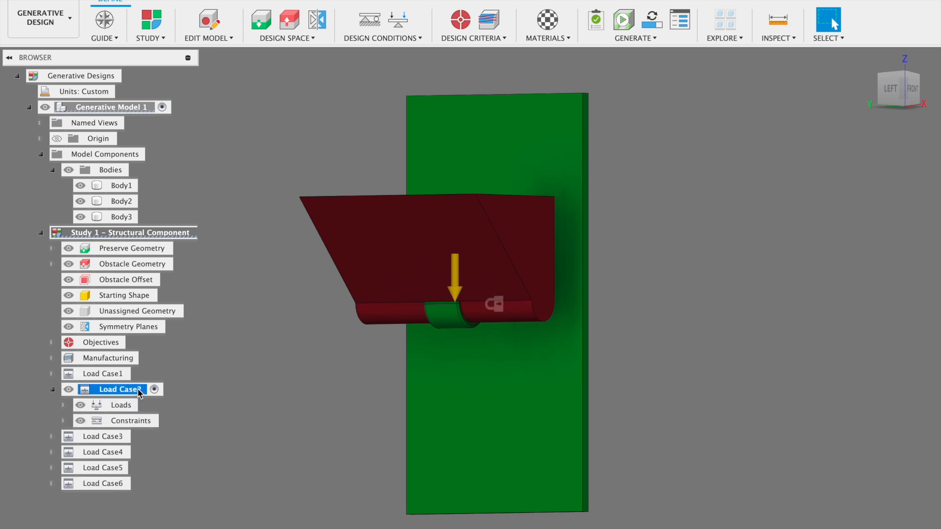
double_click(137, 436)
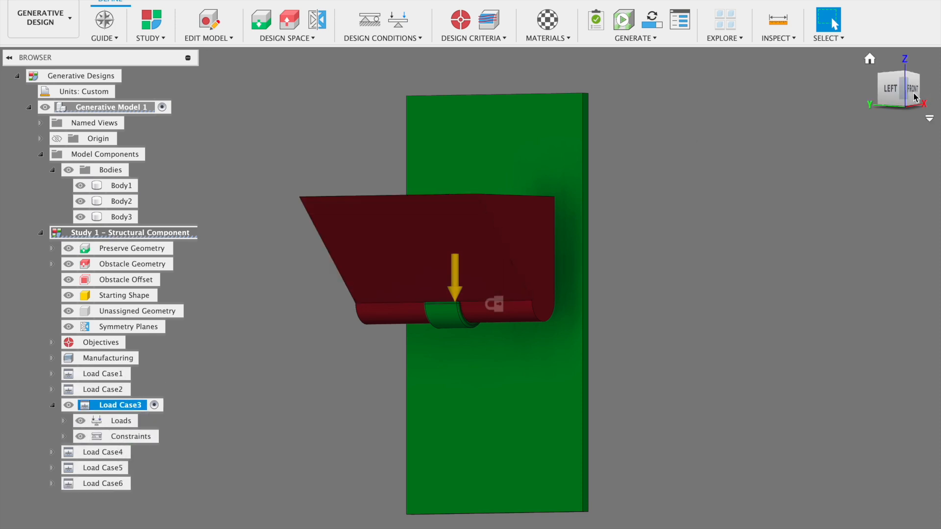
click(913, 93)
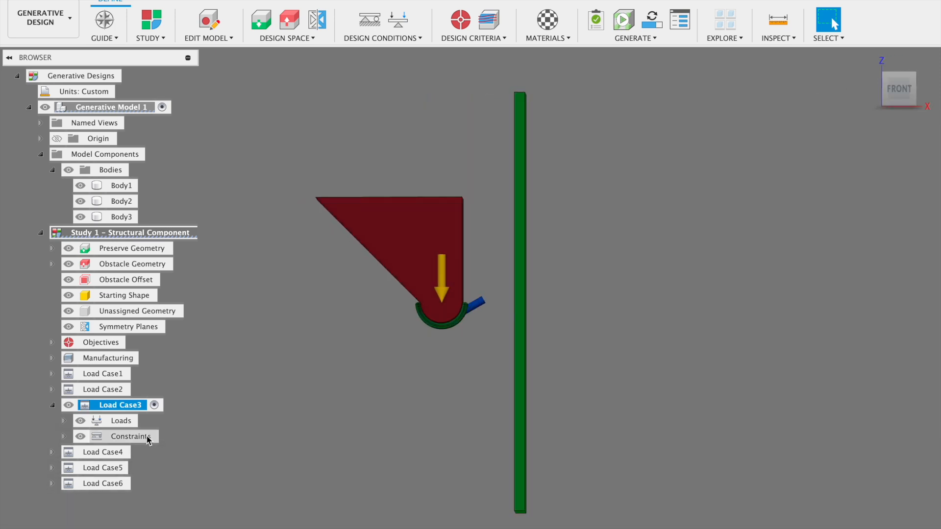
click(136, 451)
click(137, 466)
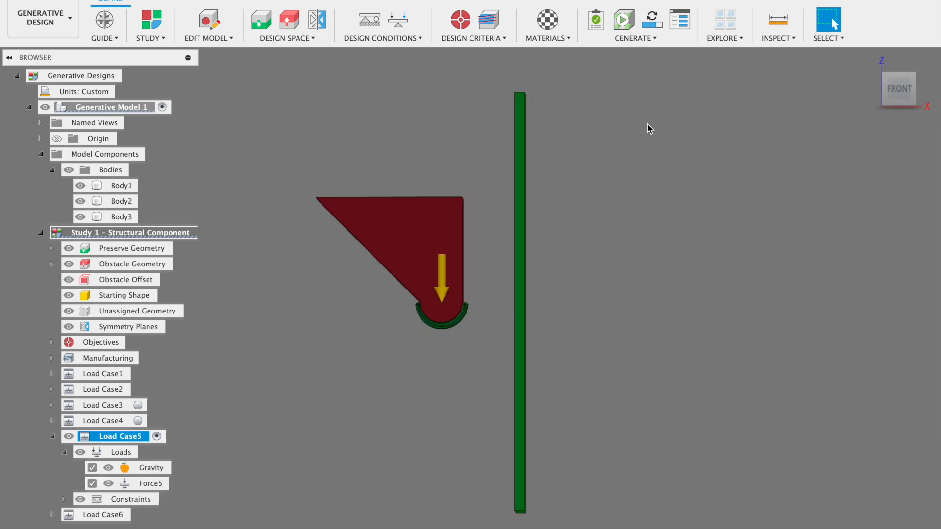
click(870, 58)
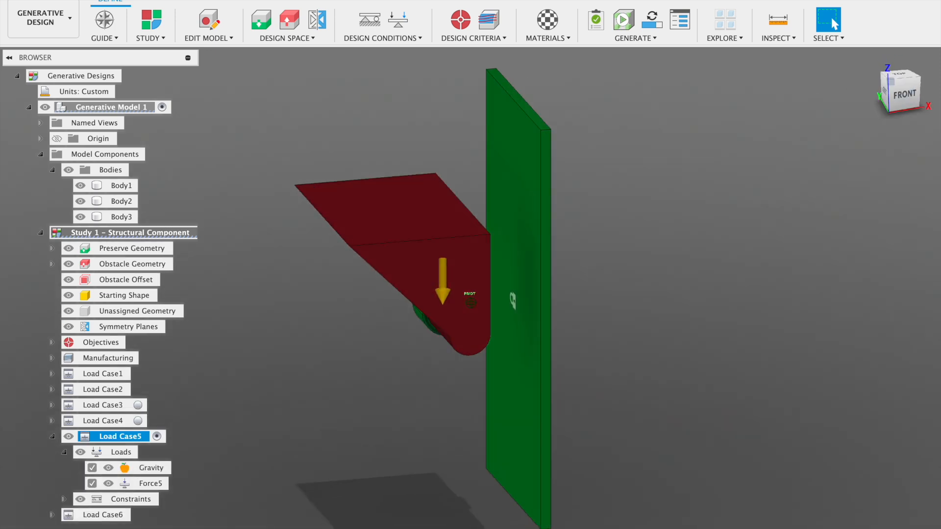
Step: Inspect the forces of Load Case5 and Load Case1 with the obstacle geometry hidden, and show that geometry again
click(69, 265)
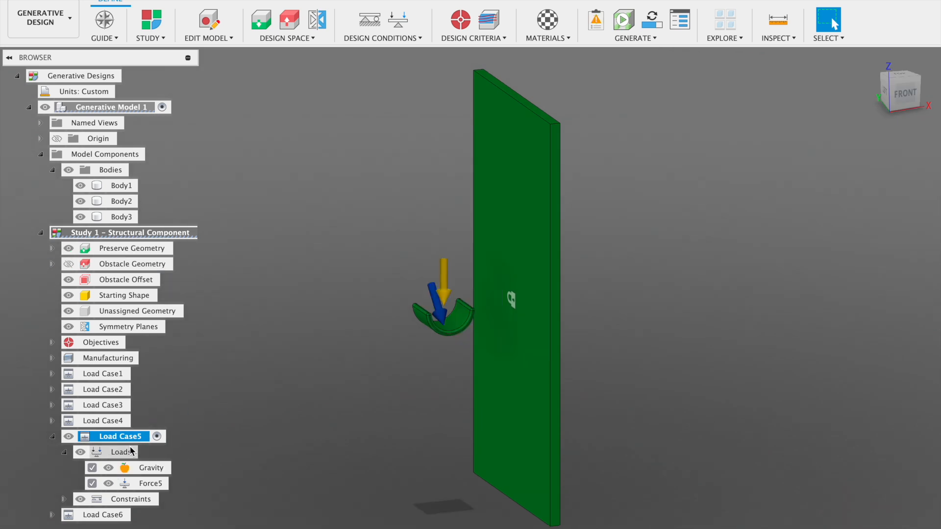
click(57, 437)
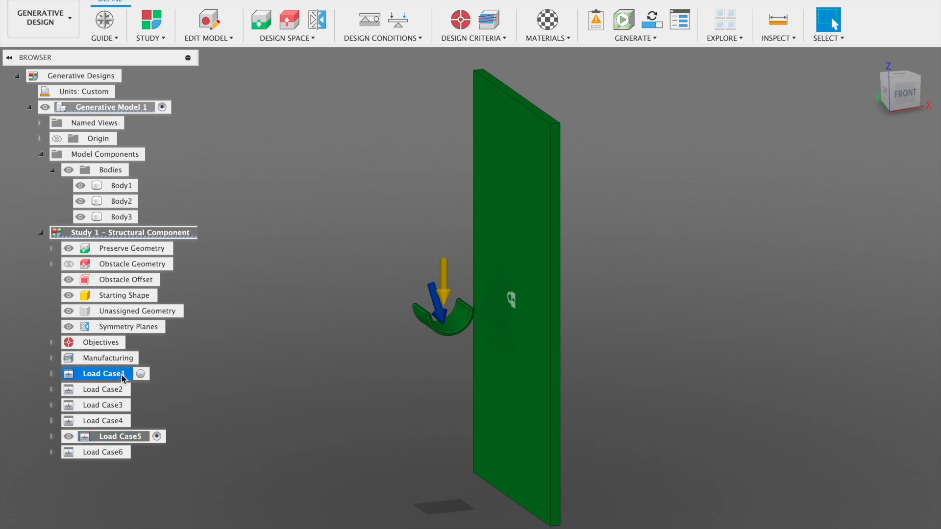
click(141, 374)
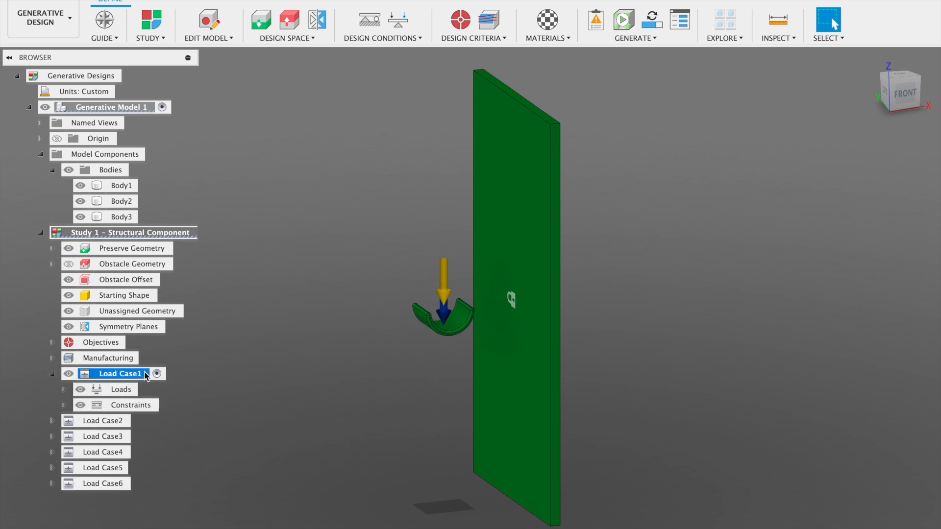
click(53, 374)
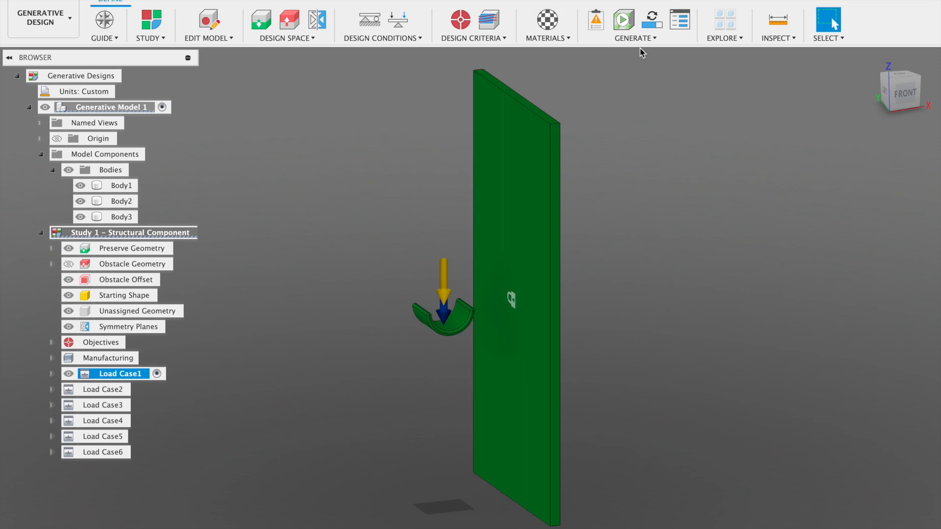
click(68, 264)
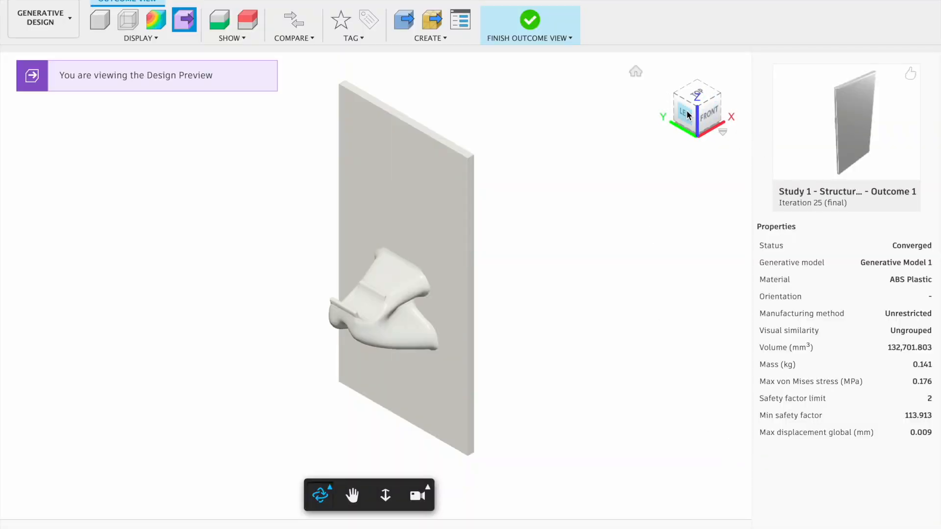
Step: Examine the generated hook of Outcome 1 in the Design Preview from the left and from oblique angles
click(687, 115)
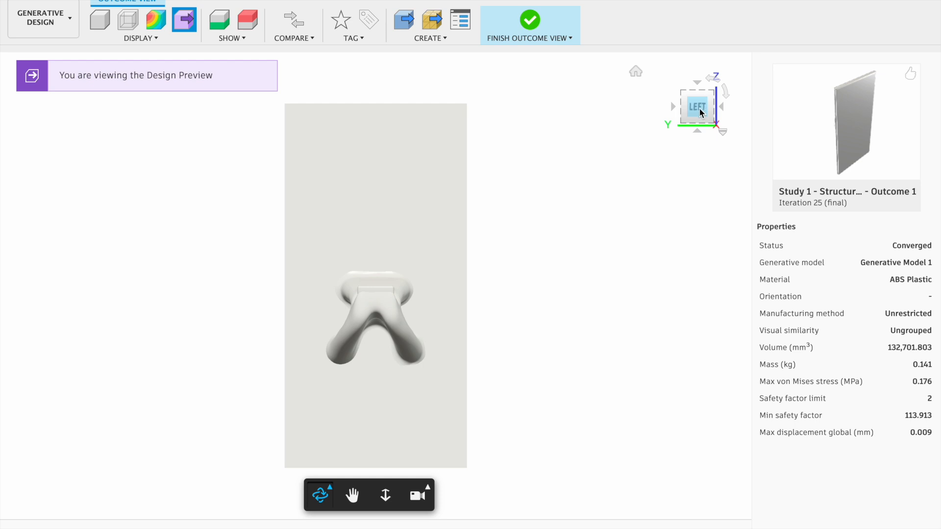
drag(702, 111, 651, 139)
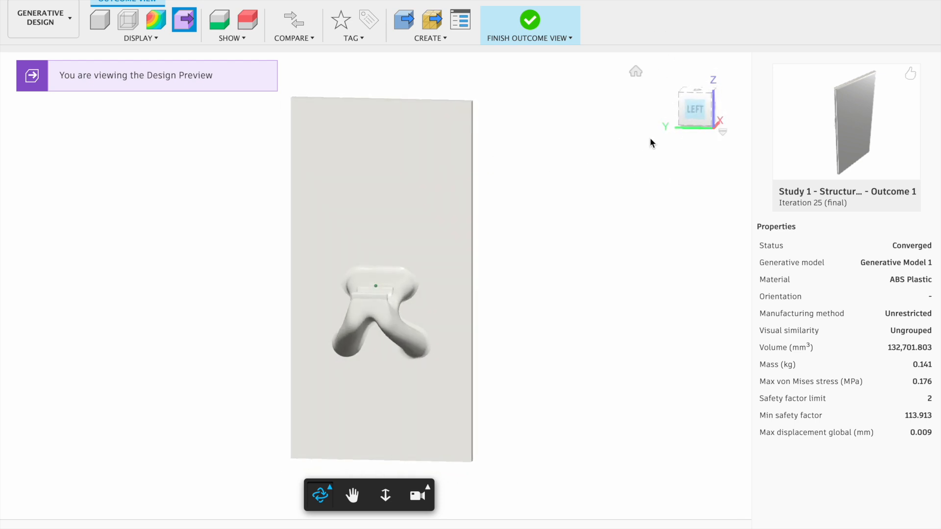
click(695, 117)
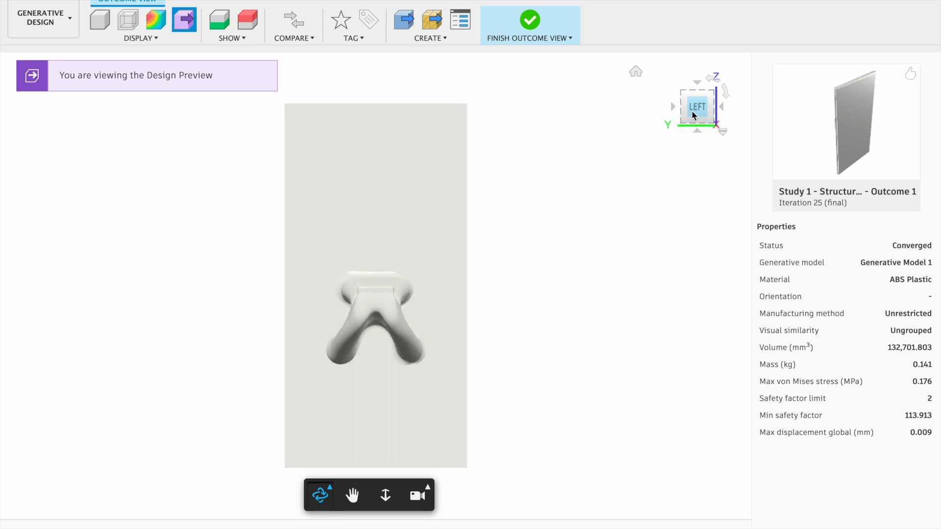
click(690, 110)
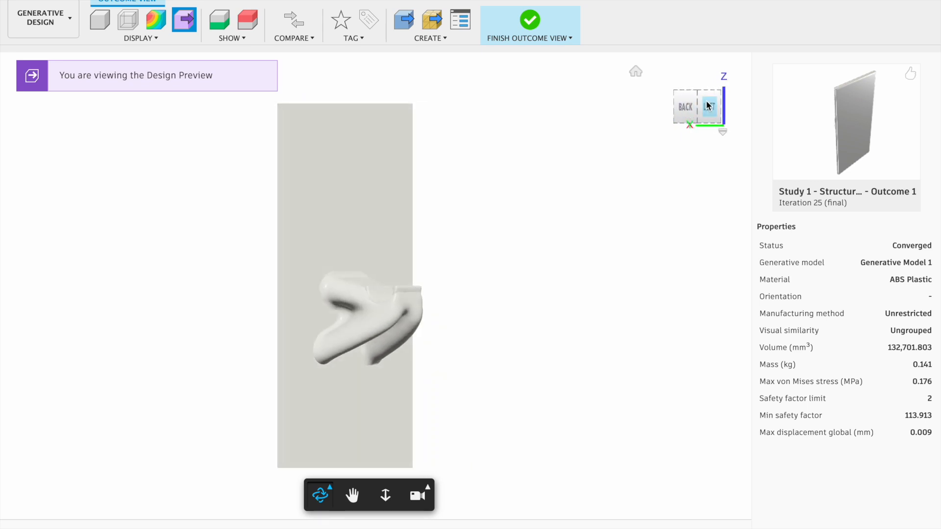
click(712, 109)
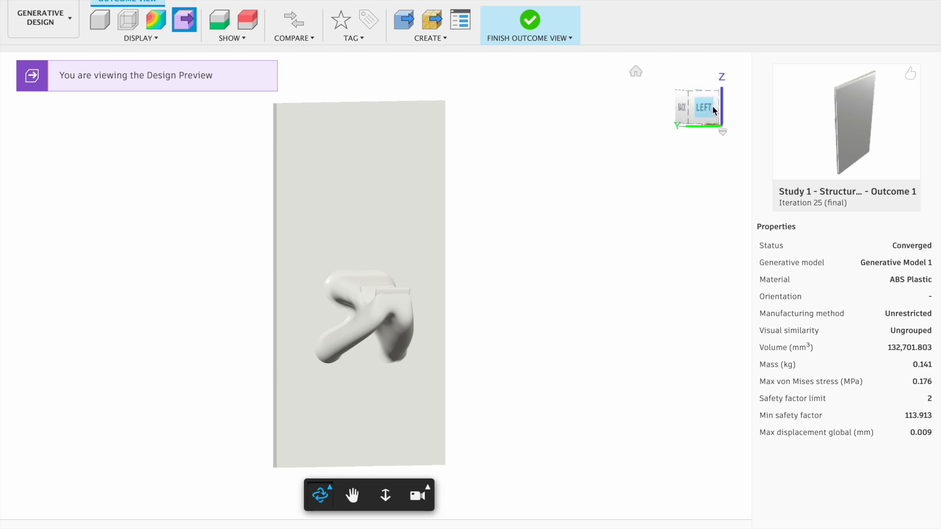
drag(690, 111, 615, 177)
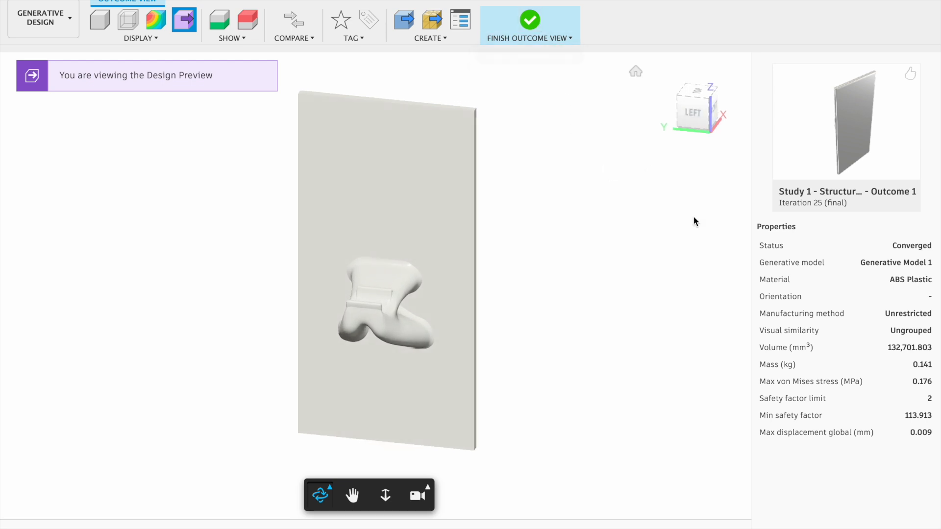
click(711, 107)
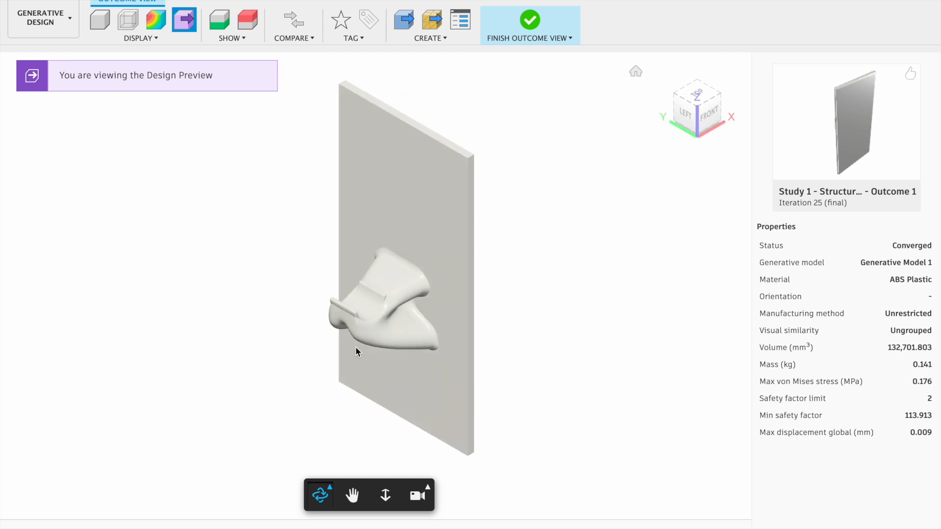
Step: Create an editable design from Outcome 1 and open it
click(385, 495)
drag(384, 384, 383, 420)
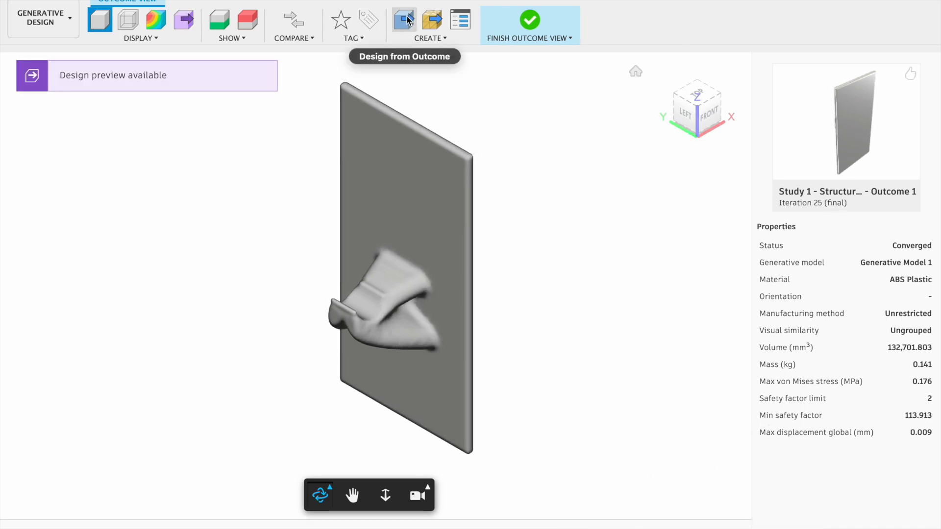
click(408, 20)
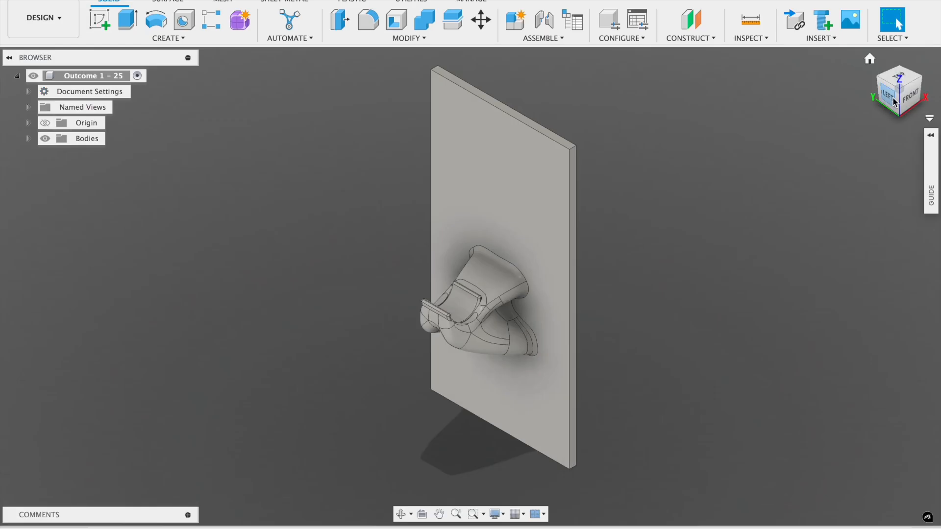
Step: Split the body along the wall plate's front face to separate the hook from the plate, and hide the plate
drag(893, 98, 840, 92)
click(452, 20)
click(495, 278)
click(531, 193)
click(842, 218)
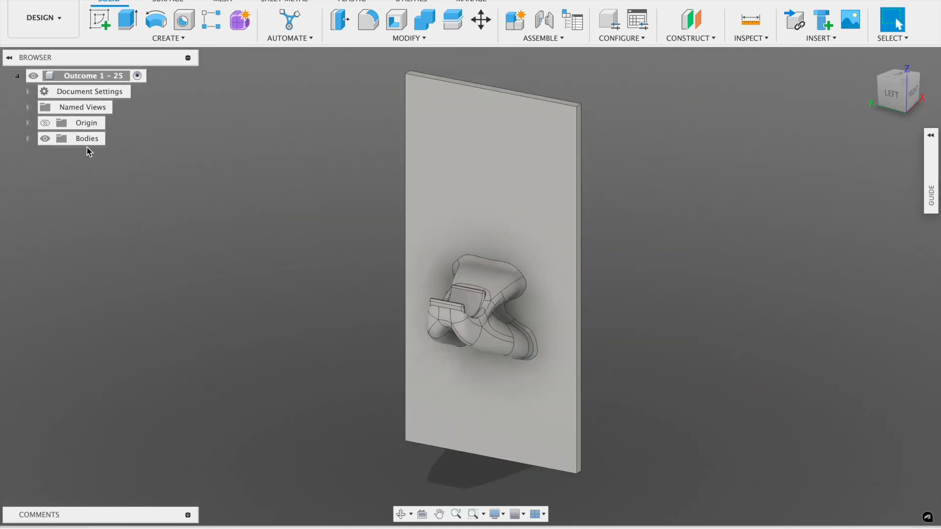
click(28, 138)
click(57, 154)
mouse_move(895, 90)
mouse_down()
mouse_move(926, 40)
mouse_move(872, 113)
mouse_move(891, 99)
mouse_up()
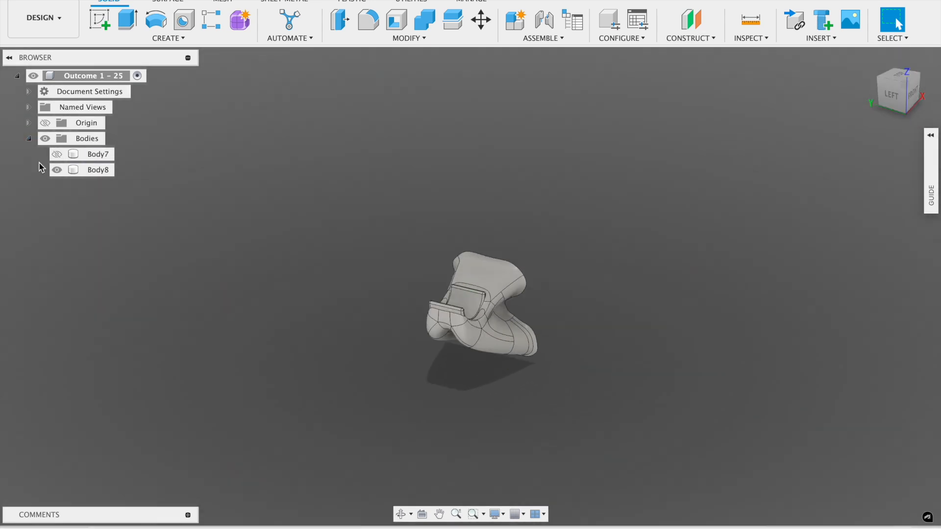
Step: Show the plate again and construct a plane halfway across its width, offset -10.00 cm/2 from its narrow side face
click(57, 154)
click(691, 20)
click(579, 171)
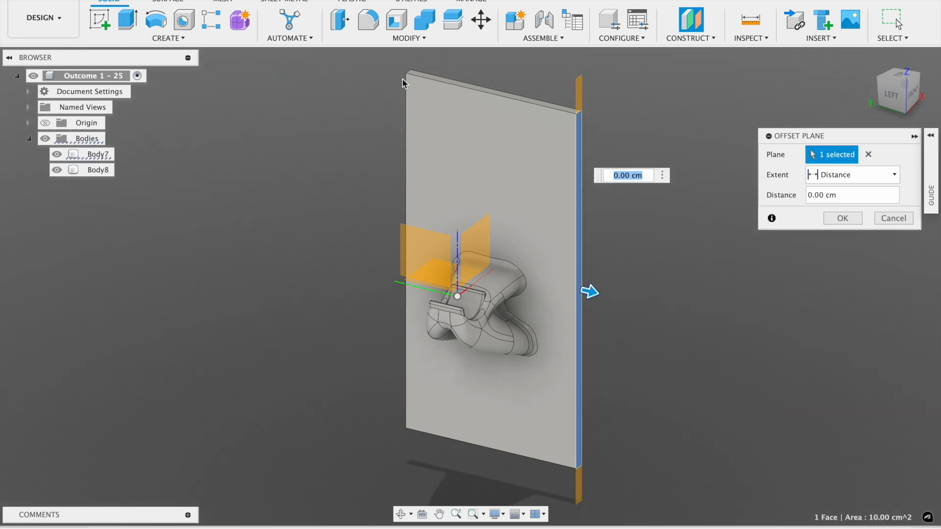
click(407, 80)
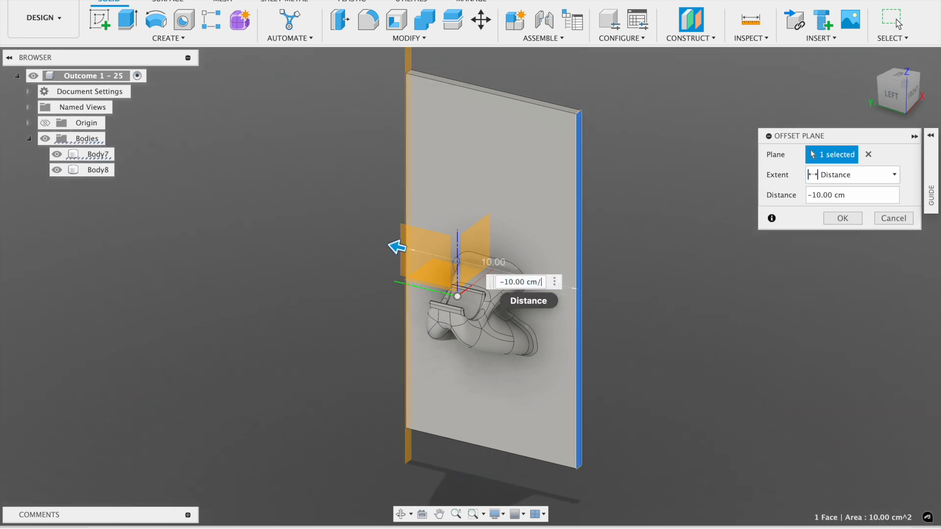
text(2)
key(Return)
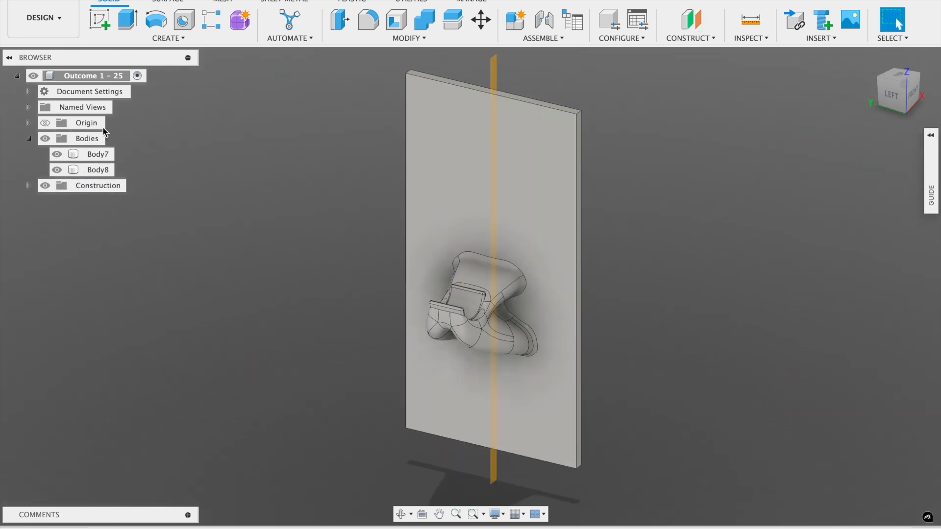
Step: Hide the plate and split the hook body in half with the new centre plane
click(57, 153)
click(452, 20)
click(482, 271)
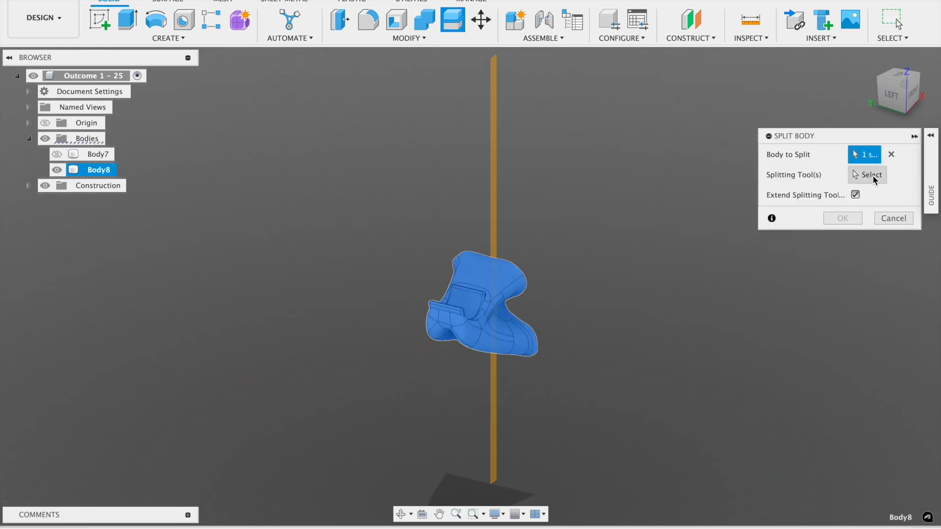
click(493, 174)
click(857, 200)
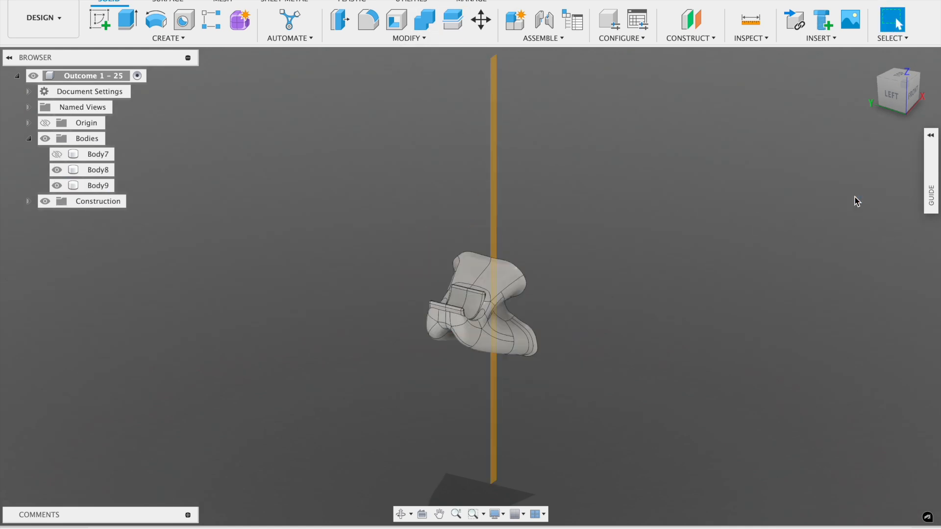
Step: Hide the hook half Body9 and mirror the Body8 half across the centre plane, joining both sides into one body
click(892, 93)
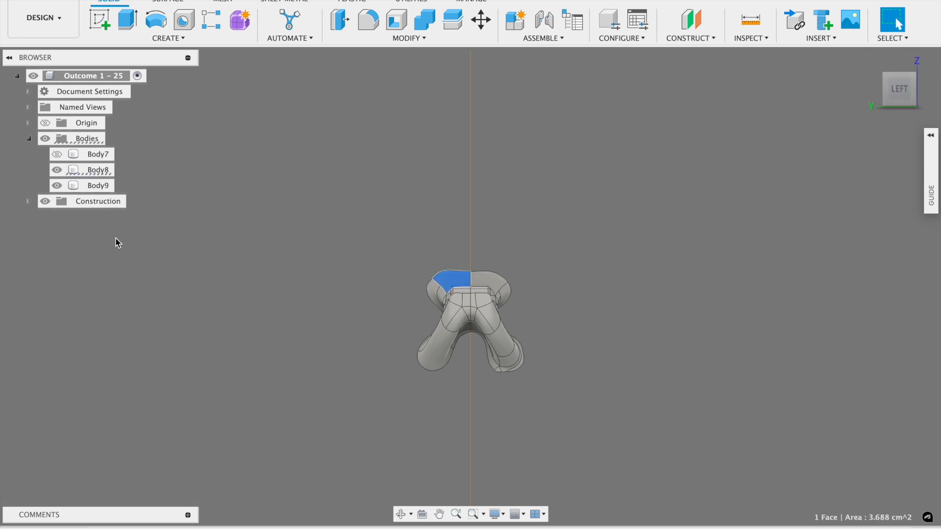
click(57, 185)
click(415, 38)
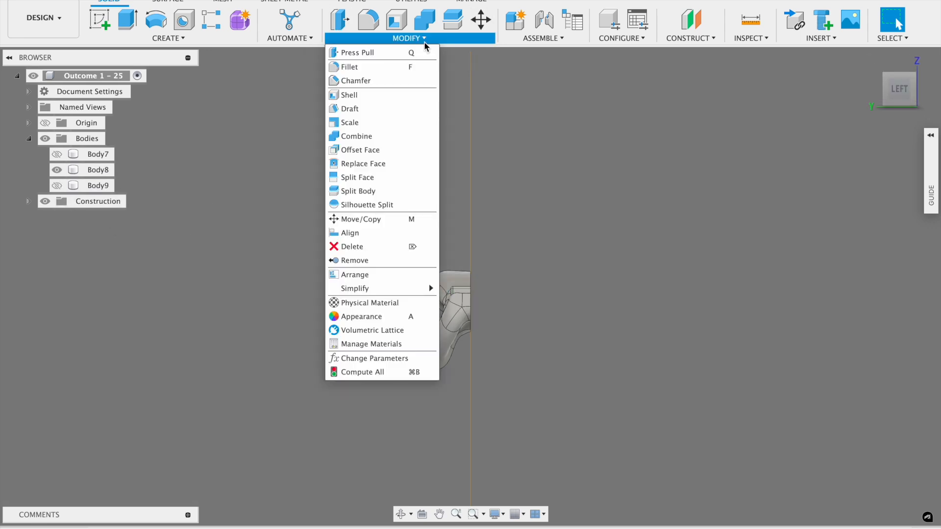
mouse_move(168, 38)
click(143, 330)
click(455, 306)
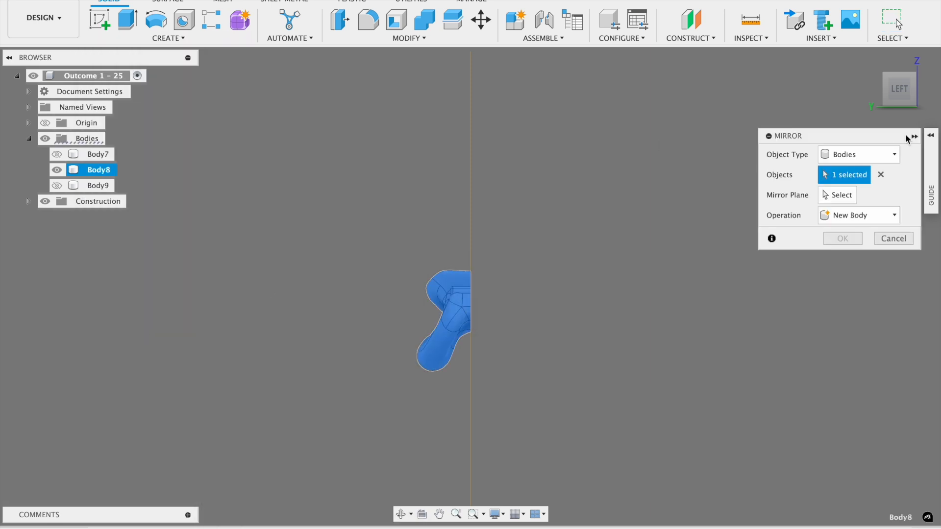
click(839, 195)
click(906, 89)
click(494, 196)
click(843, 238)
Step: Fillet the edge chains along both sides of the hook's cradle with a constant radius of 0.5 cm
mouse_move(890, 89)
mouse_down()
mouse_move(920, 123)
mouse_move(902, 83)
mouse_move(843, 87)
mouse_move(863, 101)
mouse_up()
mouse_move(470, 286)
shift+middle_down()
mouse_move(517, 264)
mouse_move(521, 252)
mouse_move(564, 247)
mouse_move(524, 262)
shift+middle_up()
scroll(452, 310, up, 5)
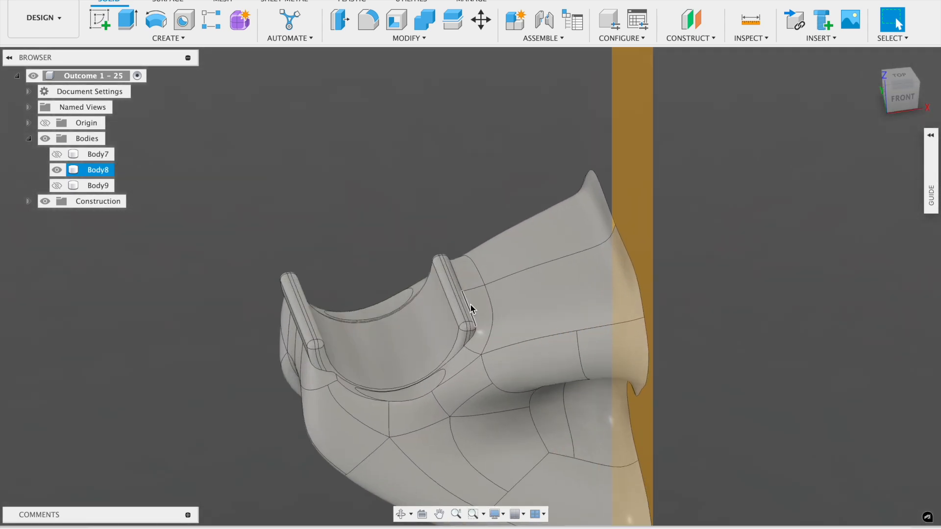
click(901, 94)
shift+middle_drag(470, 287, 470, 283)
key(f)
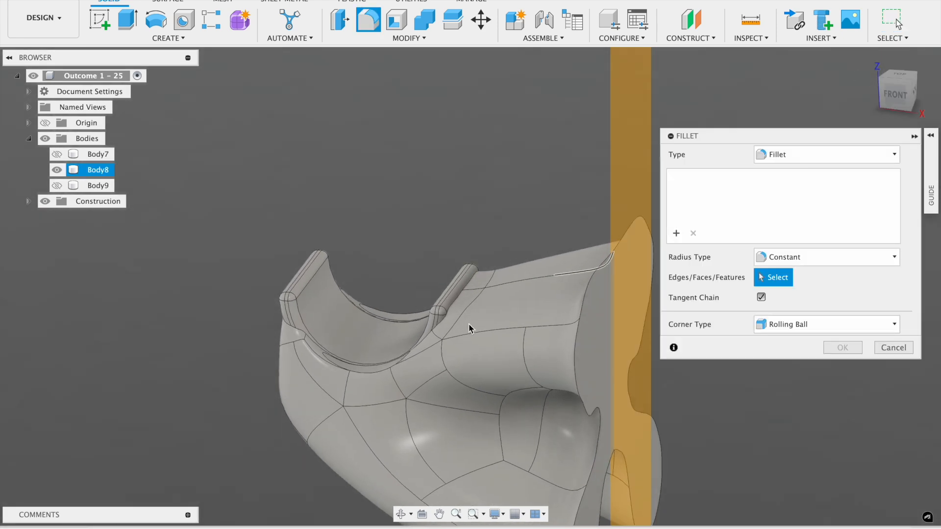
click(444, 316)
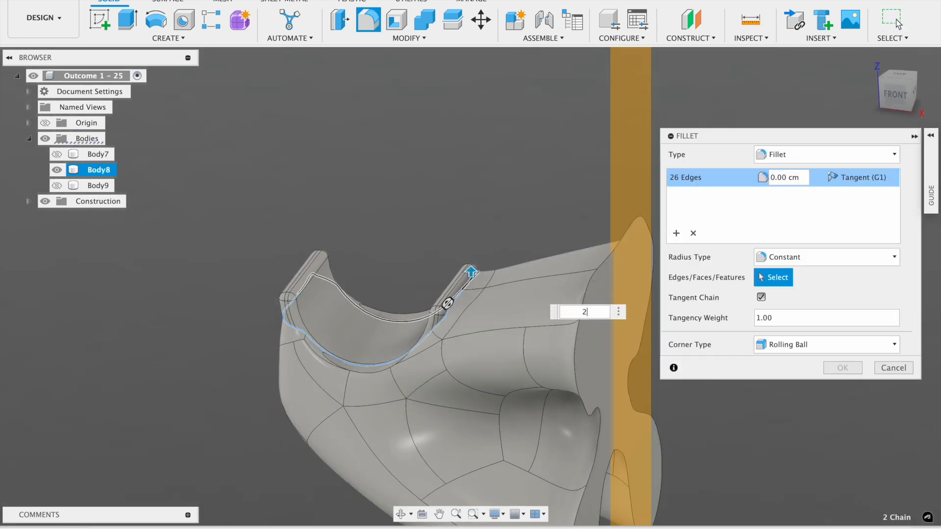
key(Return)
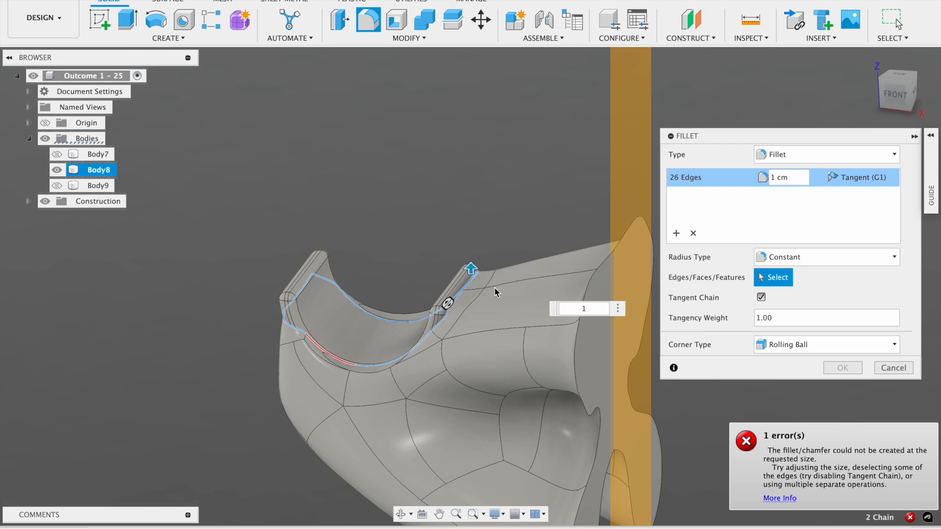
text(.5)
key(Return)
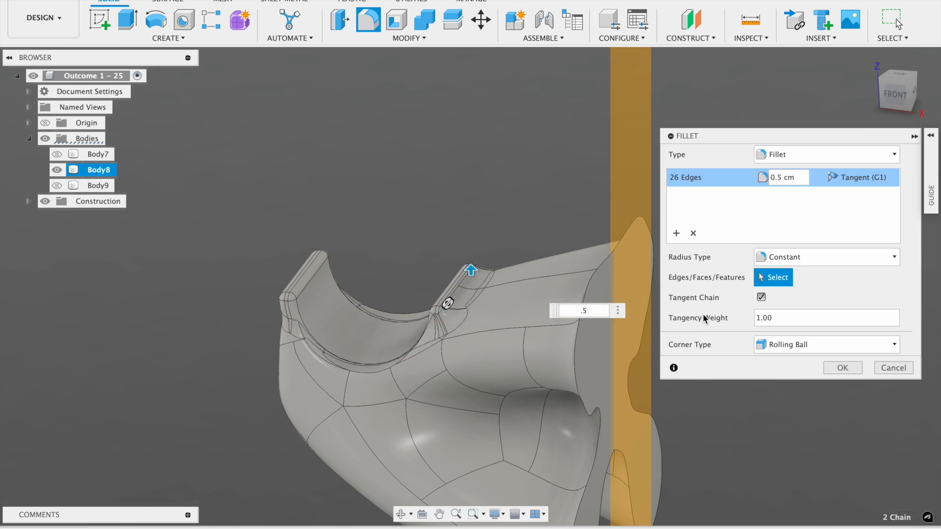
click(843, 368)
Step: Inspect the cradle fillets from several angles and hide the construction plane
drag(895, 94, 794, 94)
shift+middle_drag(470, 286, 441, 263)
drag(669, 58, 669, 71)
shift+middle_drag(904, 94, 693, 120)
click(45, 201)
Step: Fillet the crescent-shaped edge chains on both sides of the cradle, trying small radii such as 0.15 cm
mouse_move(907, 98)
mouse_down()
mouse_move(891, 64)
mouse_move(840, 58)
mouse_move(889, 108)
mouse_move(882, 54)
mouse_move(902, 100)
mouse_up()
key(f)
click(447, 358)
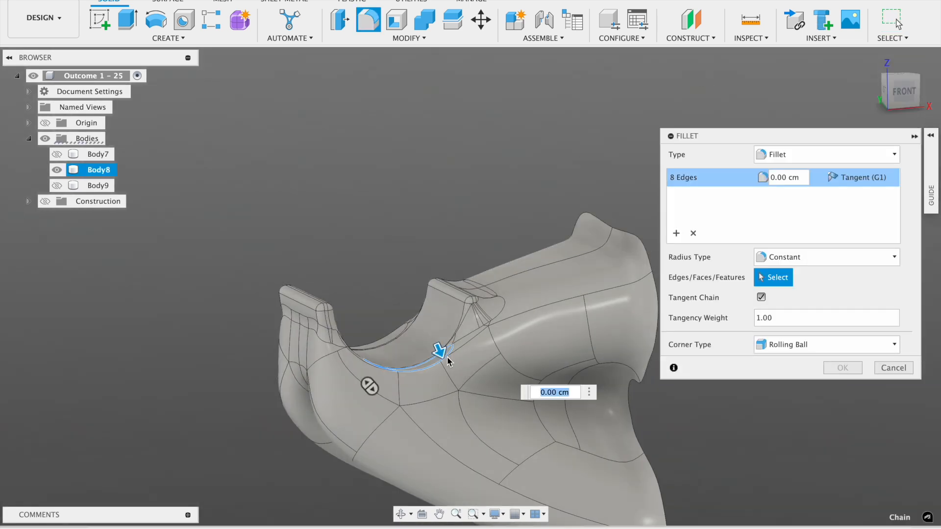
click(404, 336)
text(1)
drag(886, 92, 875, 128)
text(.1)
key(BackSpace)
key(BackSpace)
text(2)
key(BackSpace)
text(15)
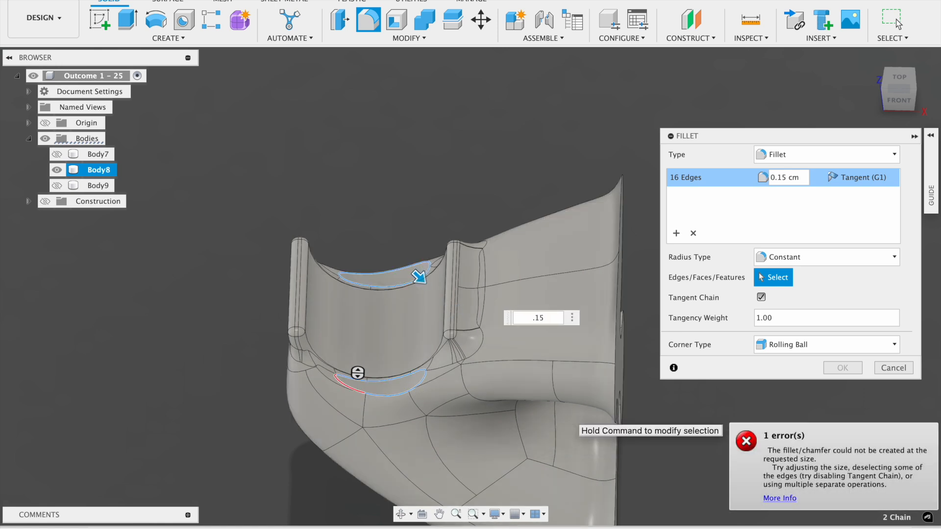
click(842, 368)
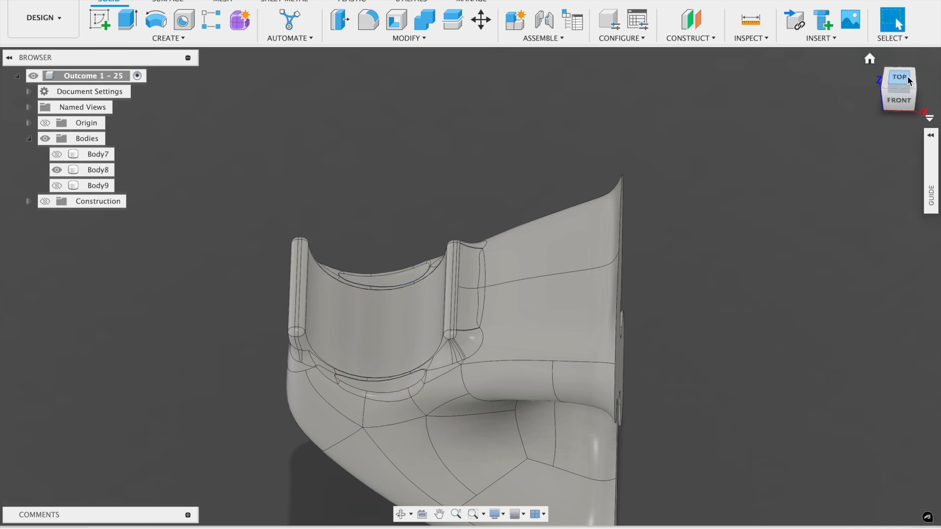
Step: Try to offset the narrow top face of the cradle's outer lip by -0.20 cm
mouse_move(912, 96)
mouse_down()
mouse_move(933, 106)
mouse_move(929, 59)
mouse_move(907, 84)
mouse_up()
click(340, 19)
click(301, 283)
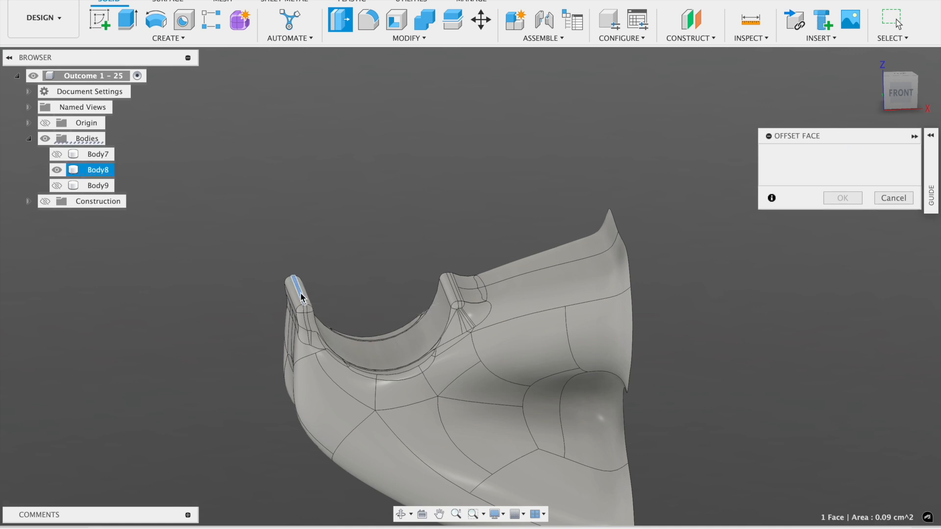
mouse_move(300, 283)
mouse_down()
mouse_move(300, 306)
mouse_move(302, 294)
mouse_up()
scroll(399, 288, up, 3)
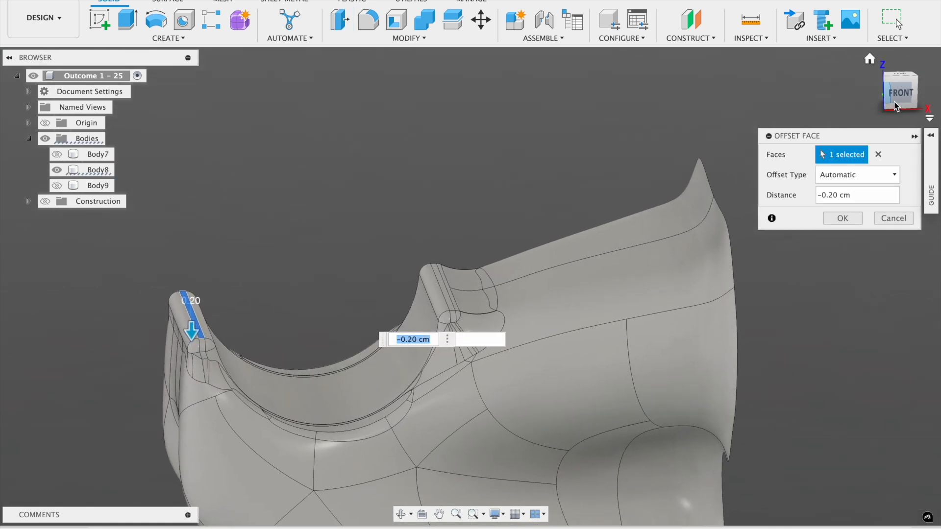
click(895, 106)
mouse_move(188, 323)
mouse_down()
mouse_move(189, 277)
mouse_move(191, 323)
mouse_up()
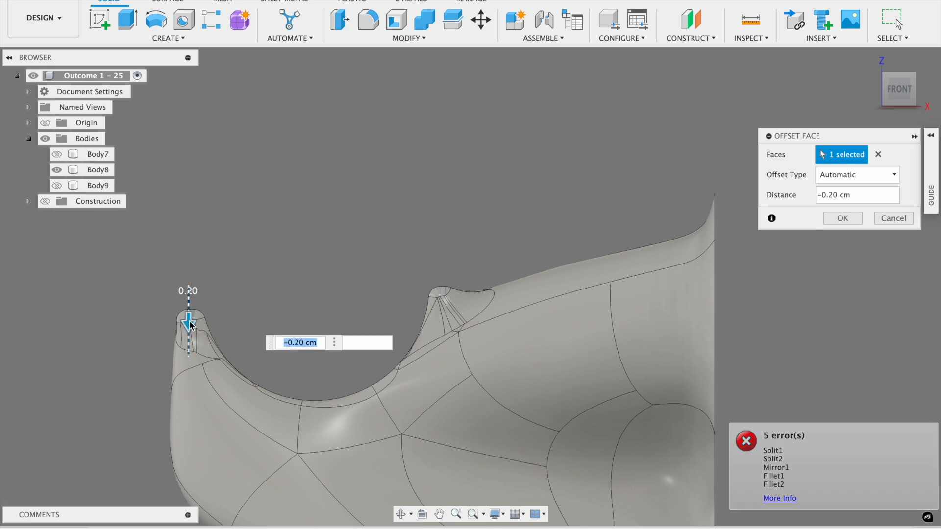
key(Escape)
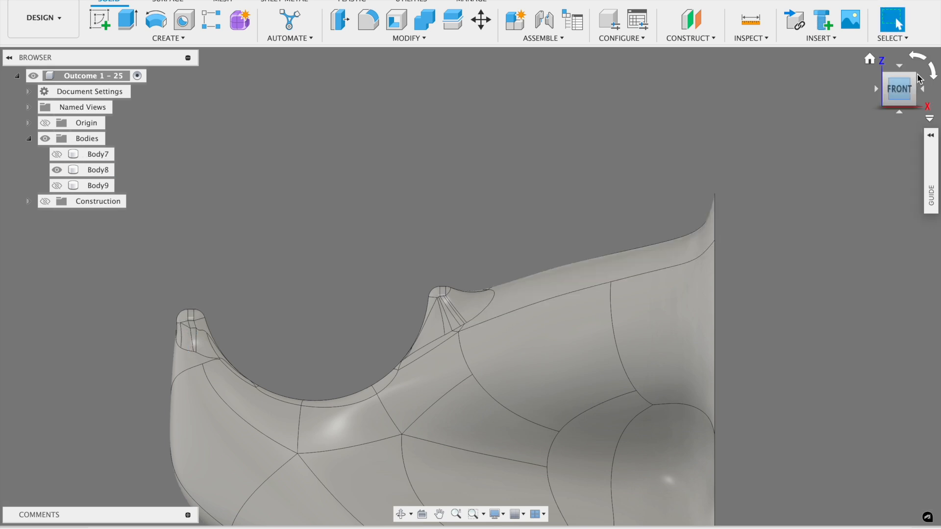
click(890, 90)
key(f)
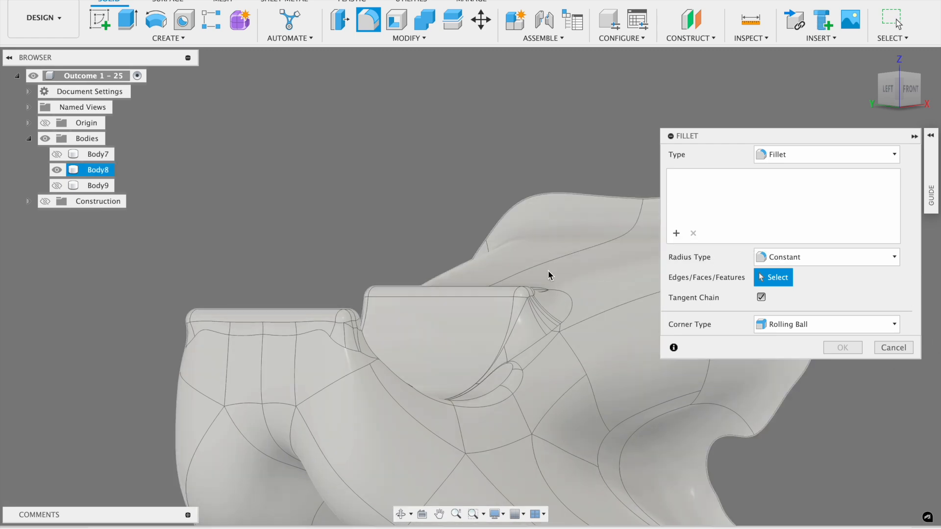
click(893, 348)
Step: Examine the whole hook from the front, from its wall side and from the front-left
mouse_move(912, 85)
mouse_down()
mouse_move(906, 142)
mouse_move(911, 88)
mouse_move(857, 98)
mouse_move(882, 64)
mouse_up()
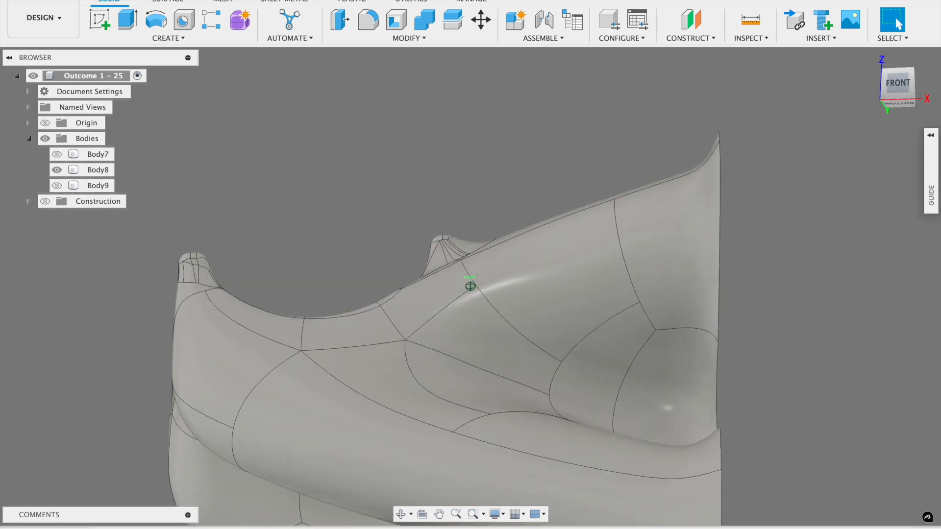
click(868, 60)
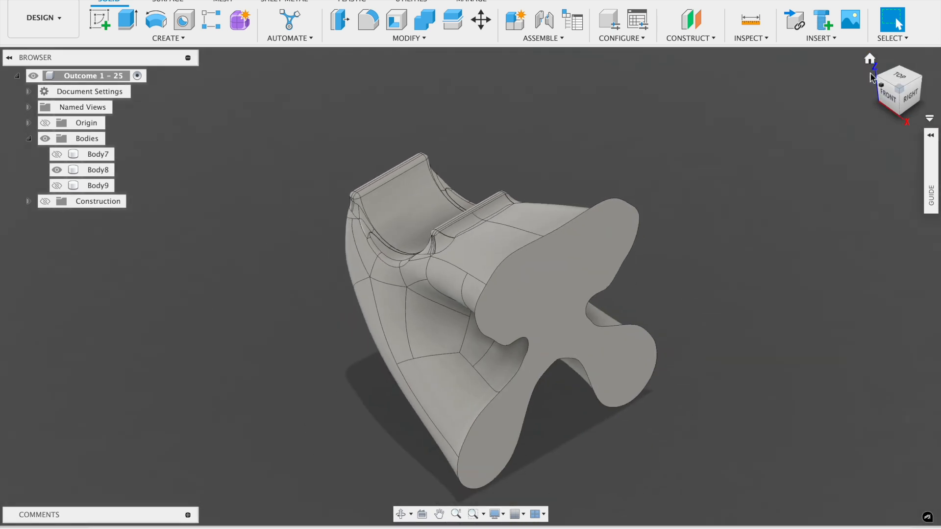
click(877, 76)
drag(888, 93, 904, 81)
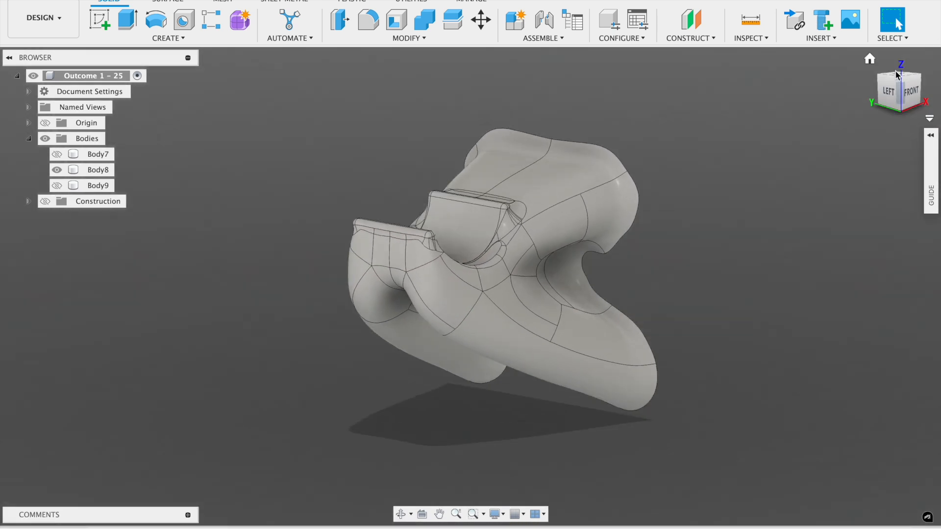